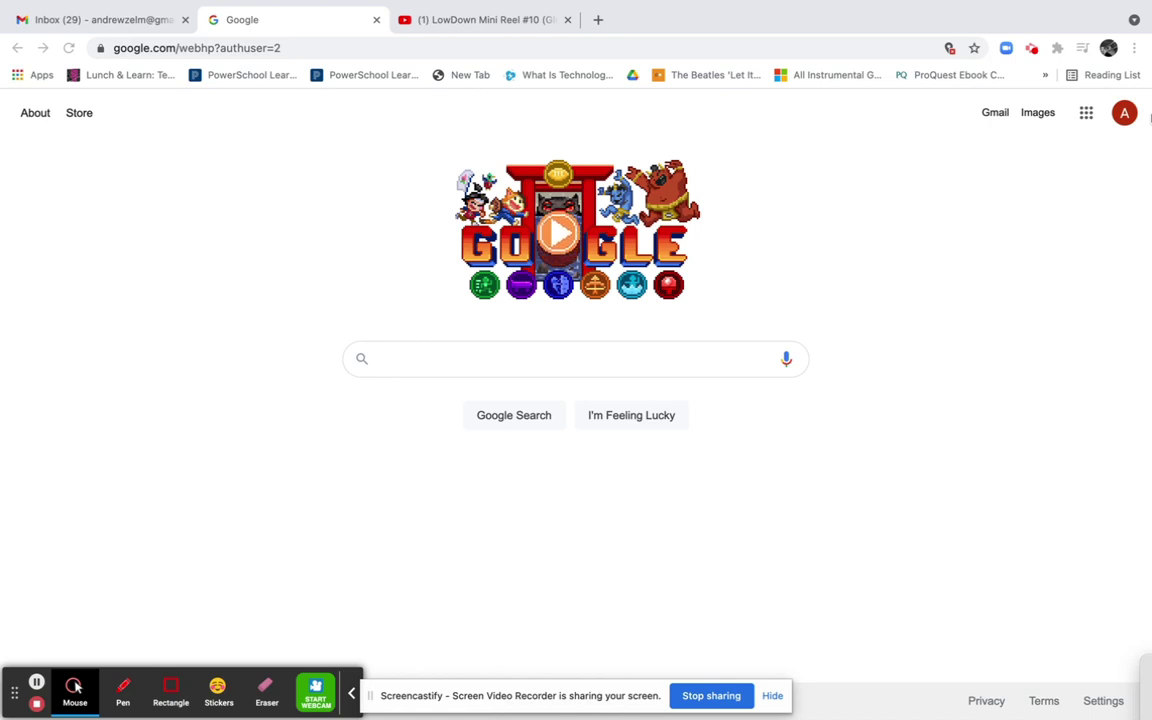
Open Google Groups from the apps grid and start creating a new group
{"action": "left_click", "coordinate": [1088, 117]}
{"action": "left_click", "coordinate": [1087, 119]}
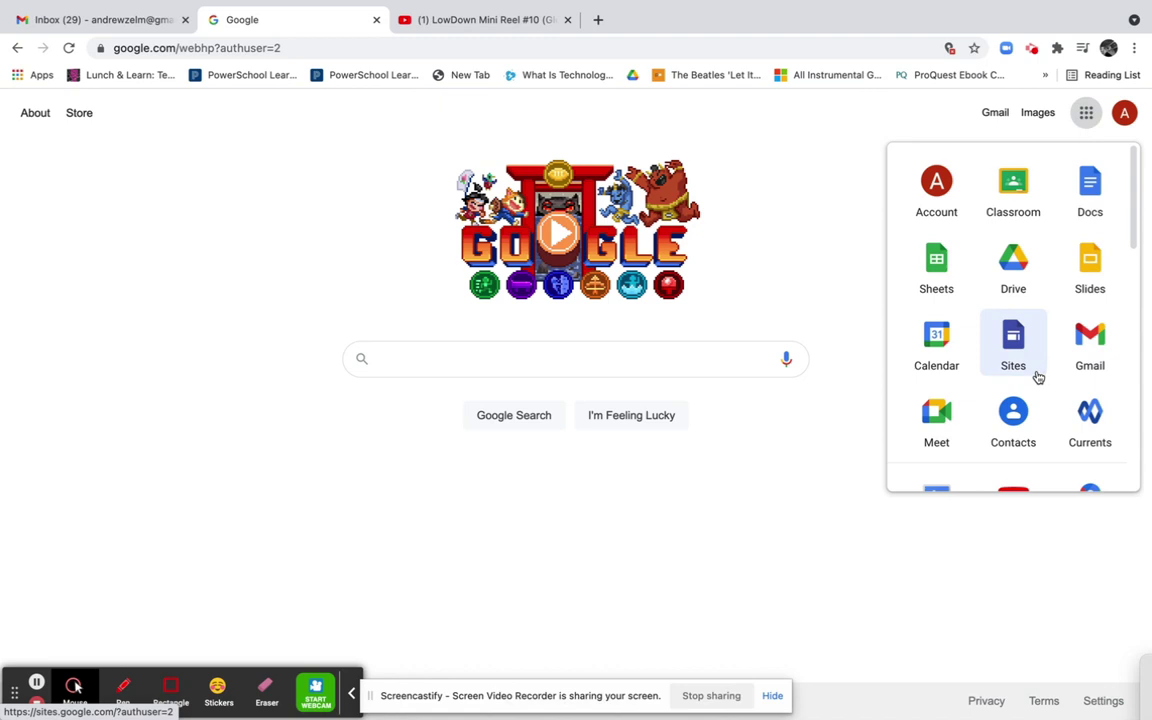
{"action": "scroll", "coordinate": [1038, 377], "scroll_direction": "down", "scroll_amount": 2}
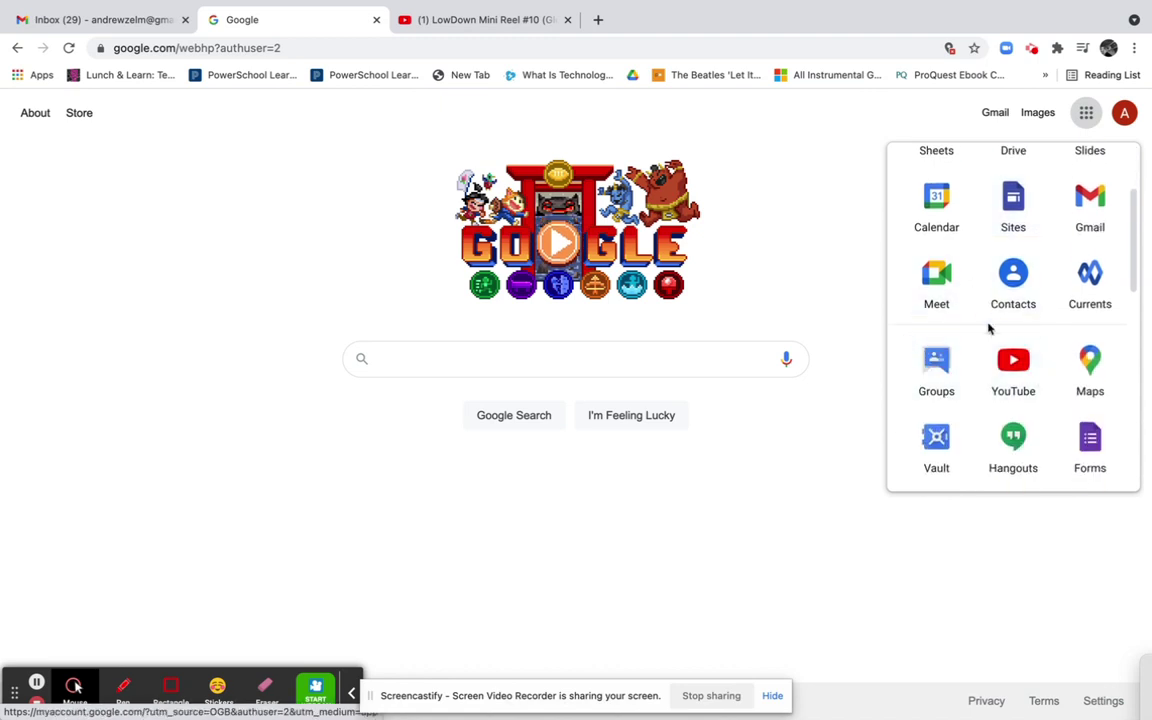
{"action": "scroll", "coordinate": [947, 373], "scroll_direction": "up", "scroll_amount": 2}
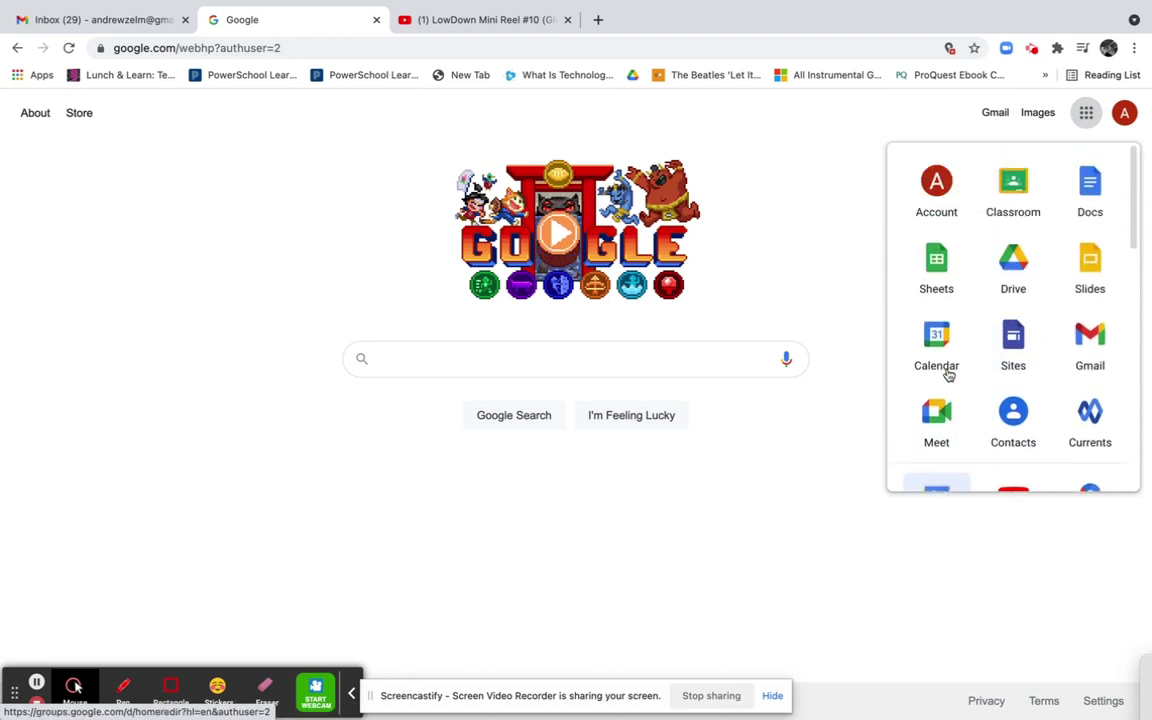
{"action": "scroll", "coordinate": [947, 373], "scroll_direction": "down", "scroll_amount": 3}
{"action": "left_click", "coordinate": [944, 342]}
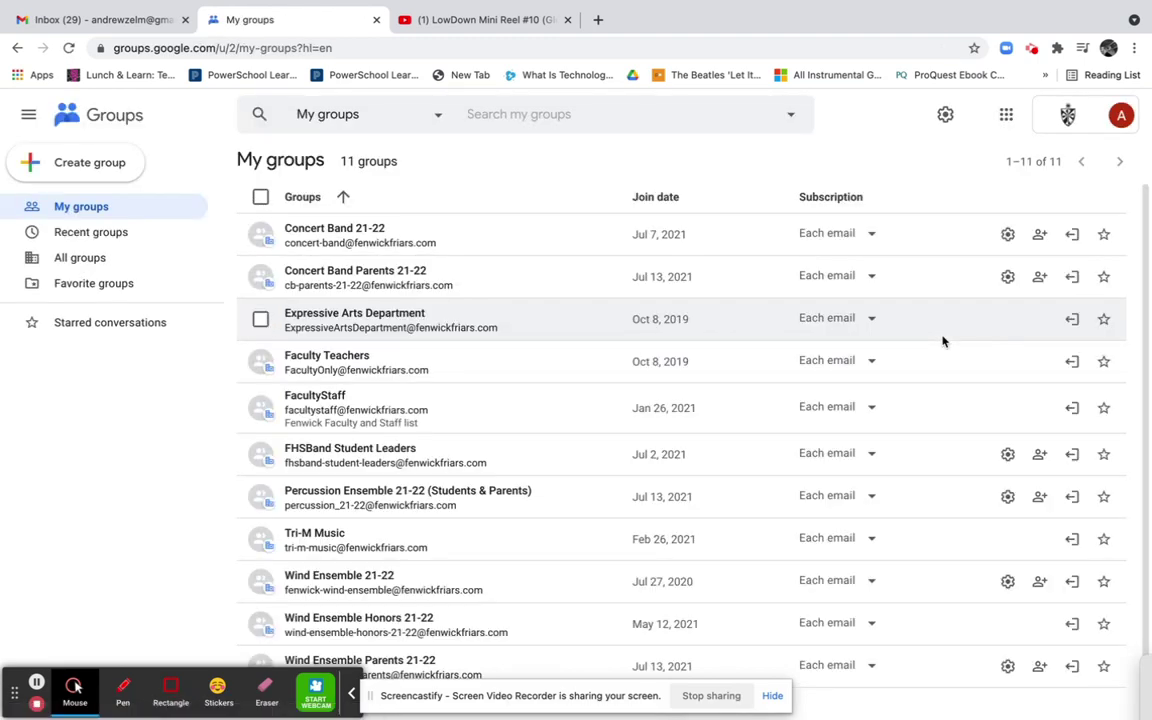
{"action": "scroll", "coordinate": [440, 452], "scroll_direction": "down", "scroll_amount": 1}
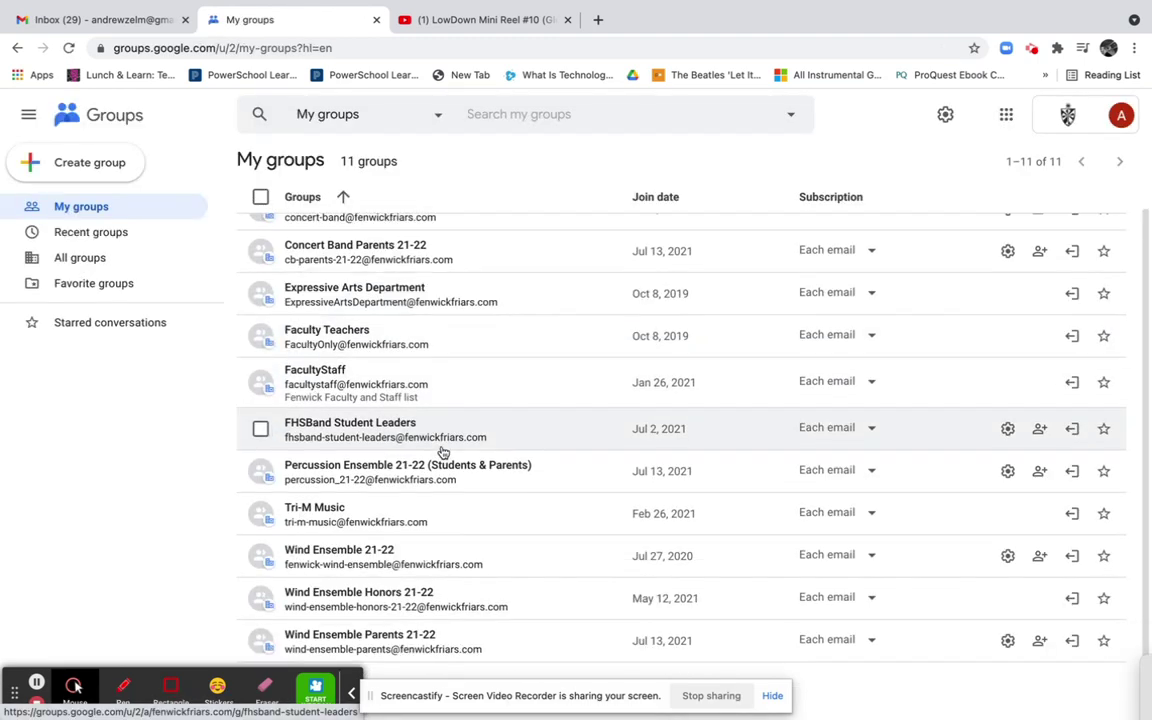
{"action": "scroll", "coordinate": [440, 452], "scroll_direction": "up", "scroll_amount": 1}
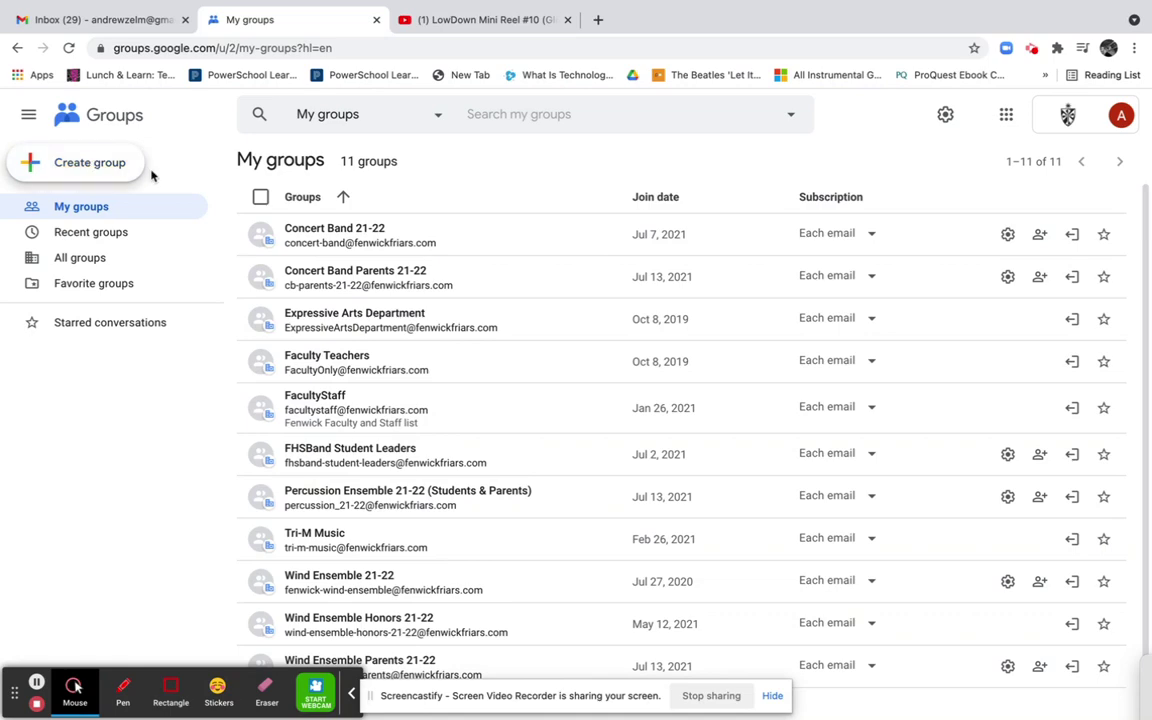
{"action": "left_click", "coordinate": [112, 166]}
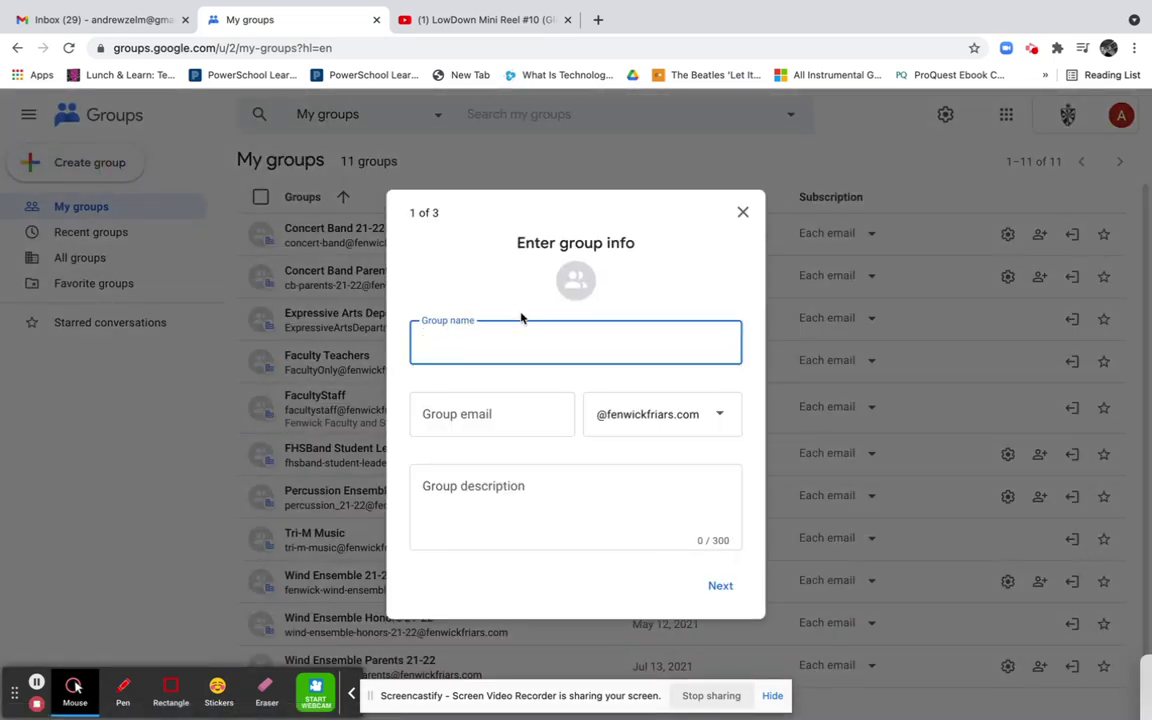
{"action": "type", "text": "Music Apprc"}
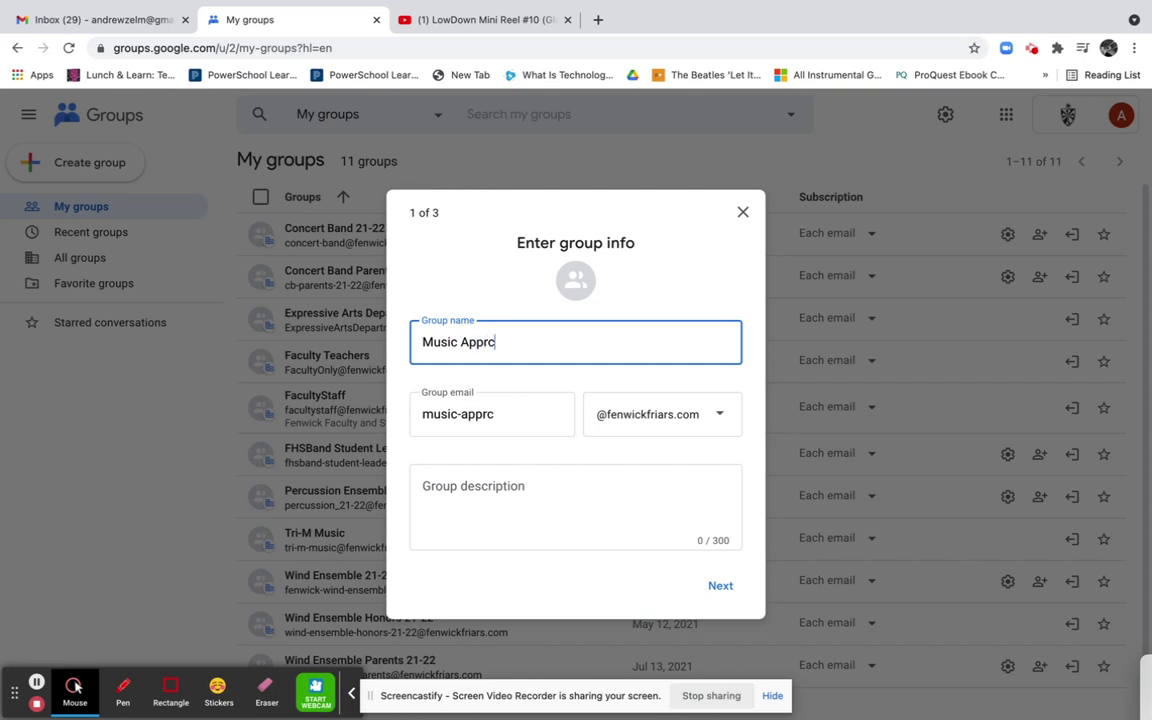
{"action": "key", "text": "BackSpace"}
{"action": "type", "text": "eciation Fall 2021"}
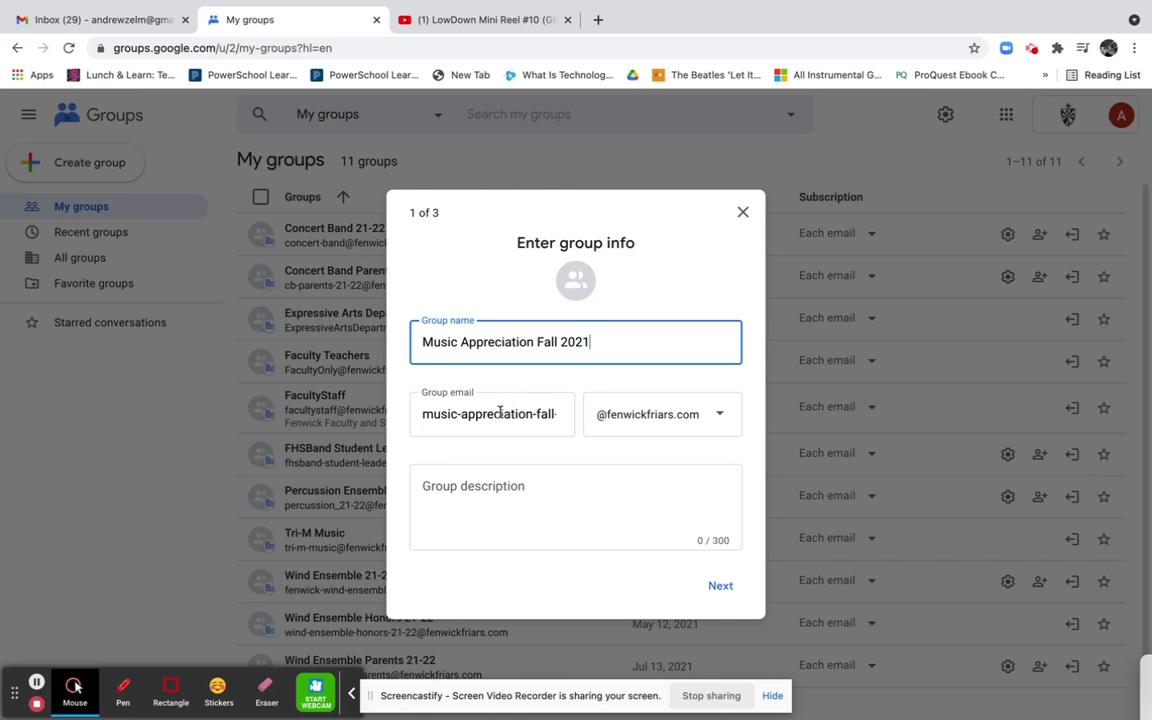
{"action": "left_click", "coordinate": [455, 415]}
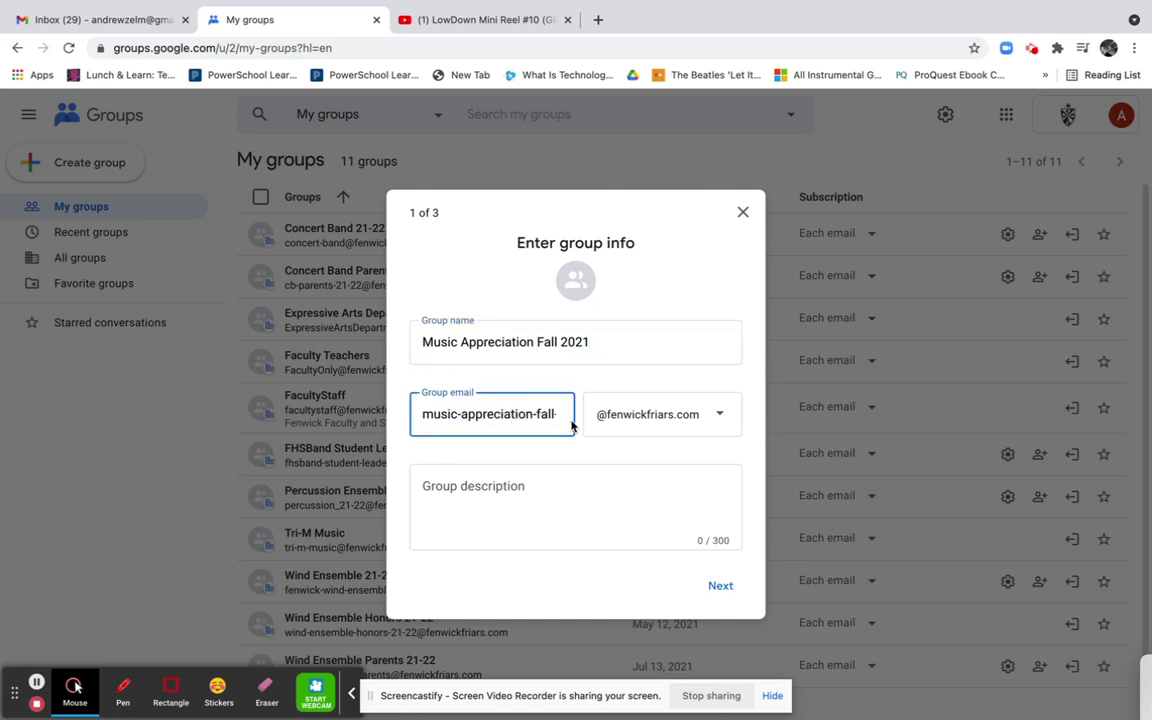
{"action": "double_click", "coordinate": [470, 333]}
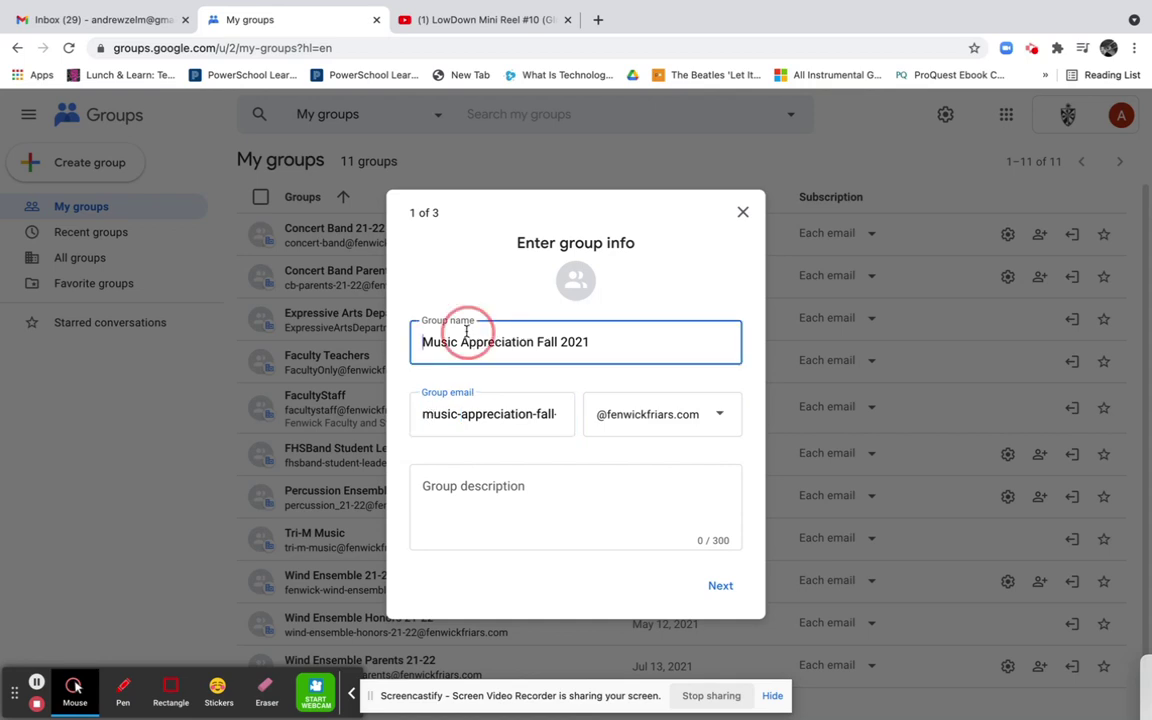
{"action": "left_click", "coordinate": [470, 414]}
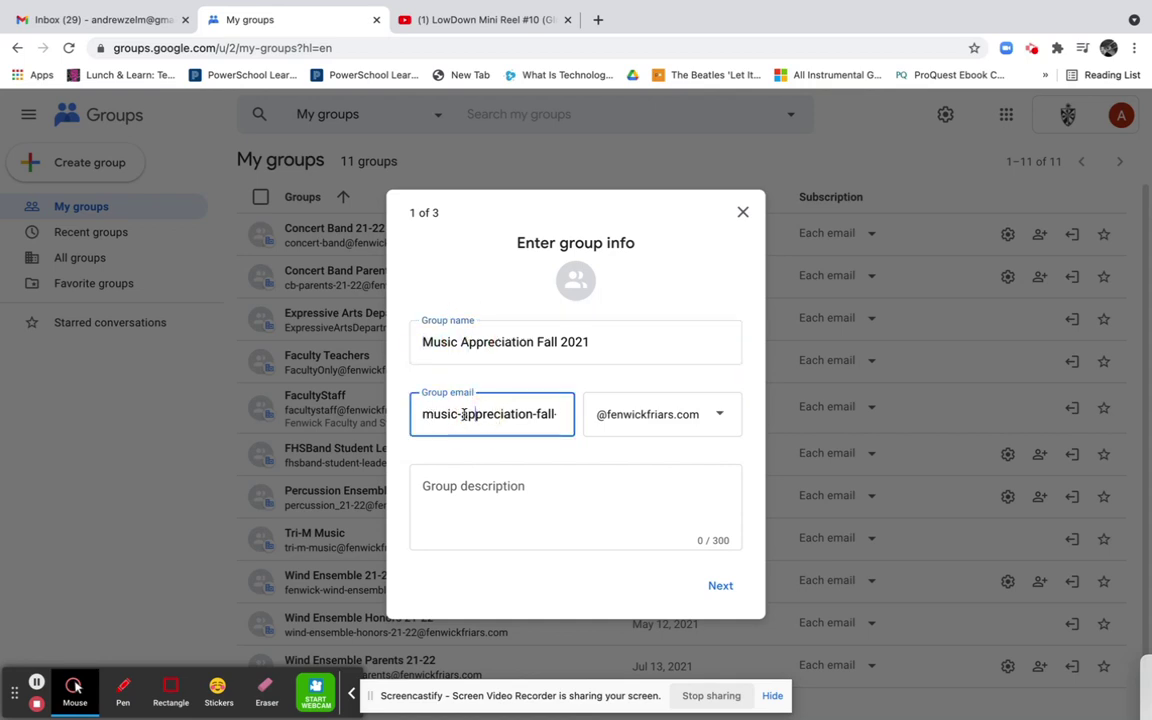
{"action": "key", "text": "BackSpace"}
{"action": "type", "text": "p"}
{"action": "left_click", "coordinate": [713, 420]}
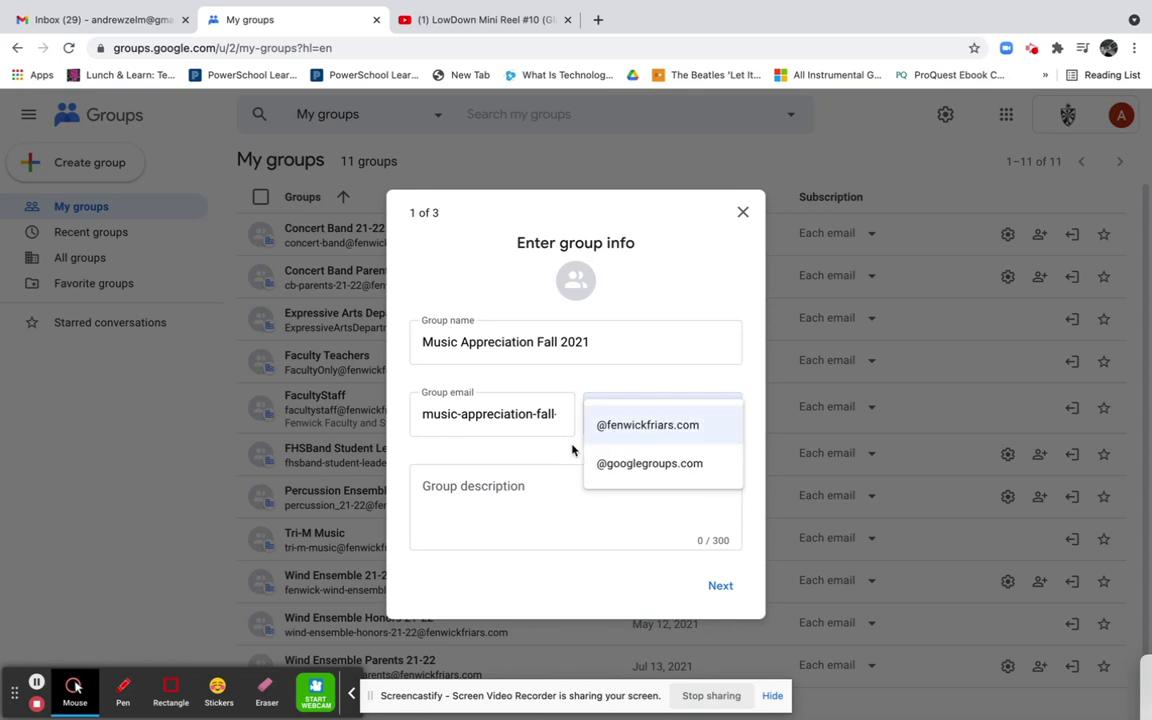
{"action": "left_click", "coordinate": [647, 433]}
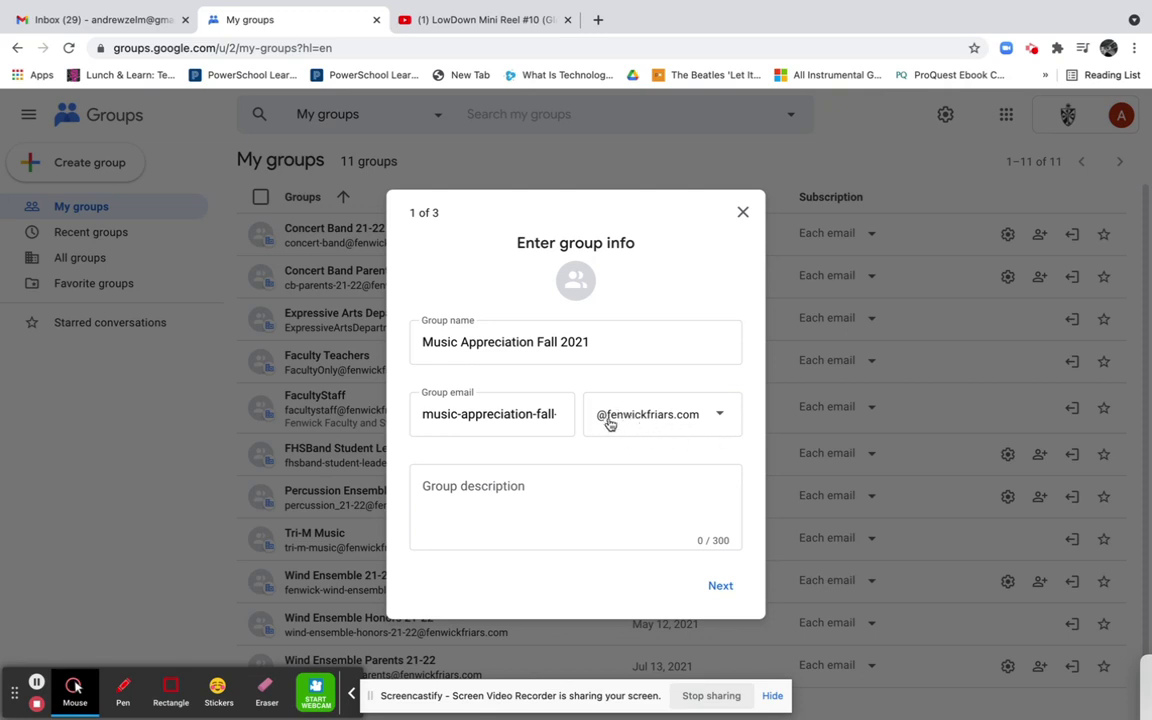
Describe the group as 'Music Appreciation Fall 2021 Google Group' and continue
{"action": "left_click", "coordinate": [495, 509]}
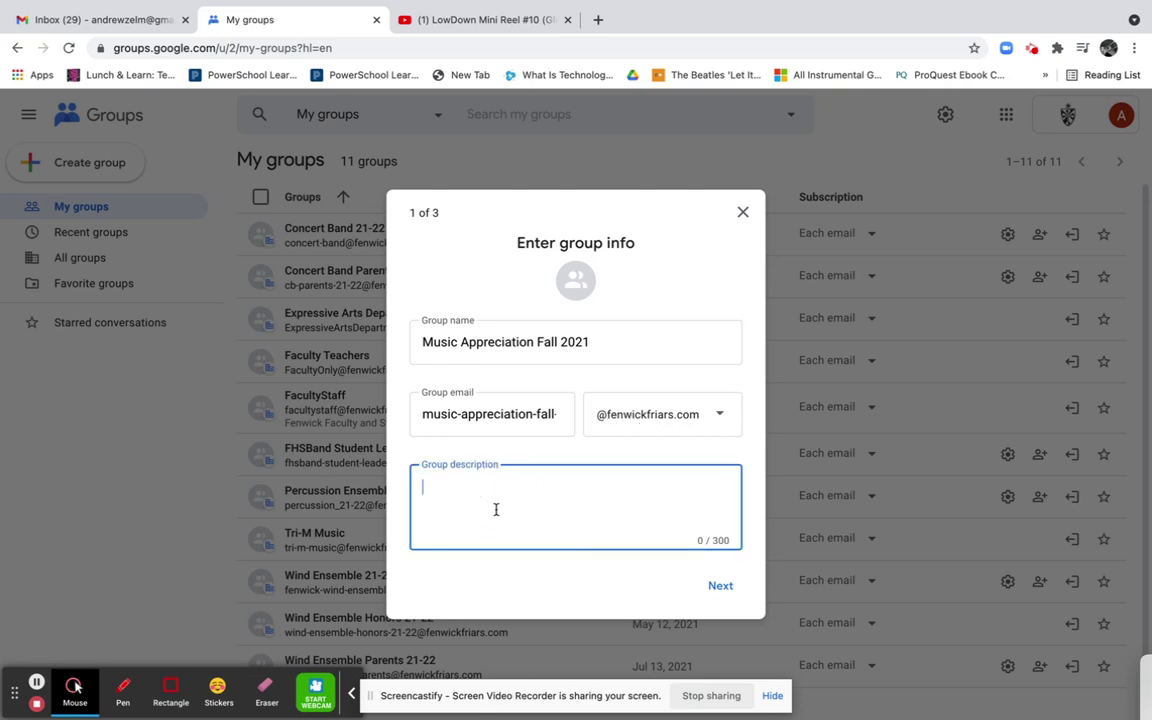
{"action": "type", "text": "Music Appreciati"}
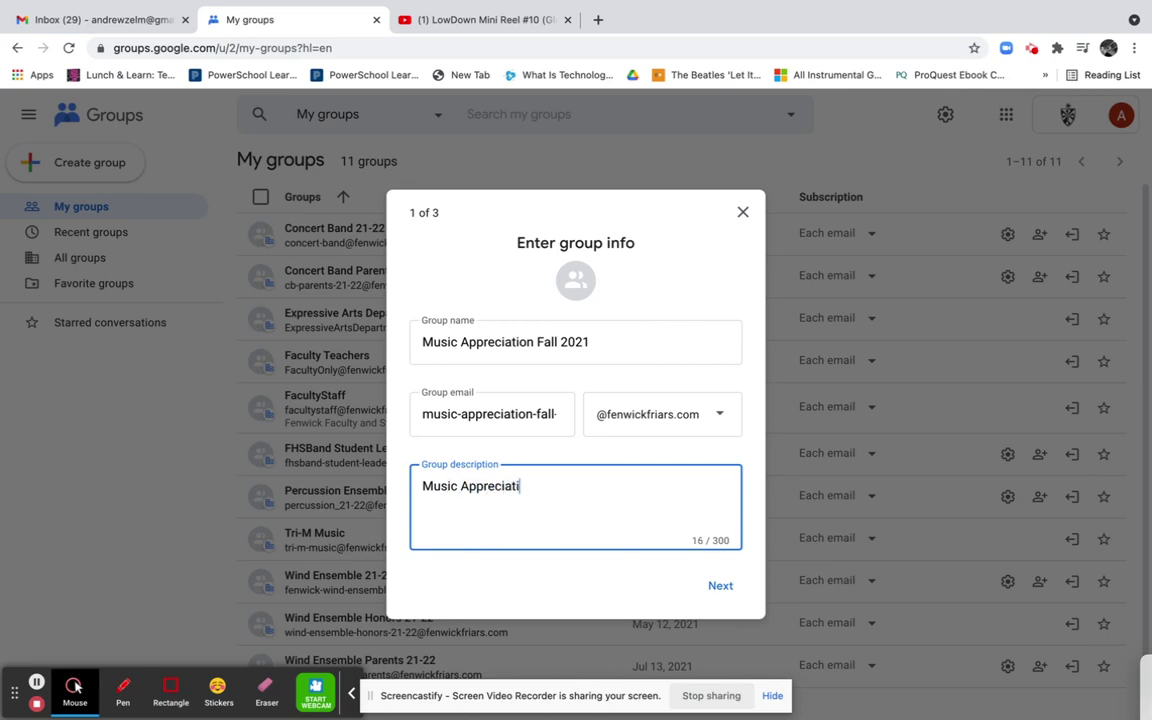
{"action": "type", "text": "on Fall 2021 Google Group"}
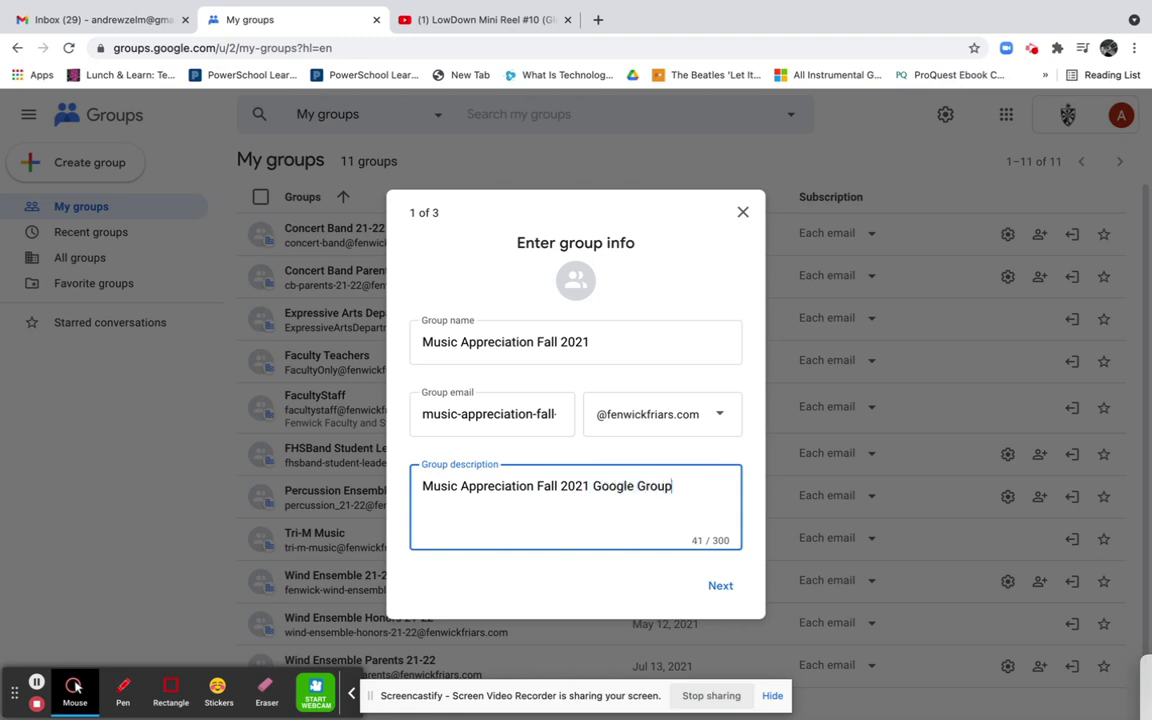
{"action": "left_click", "coordinate": [722, 593]}
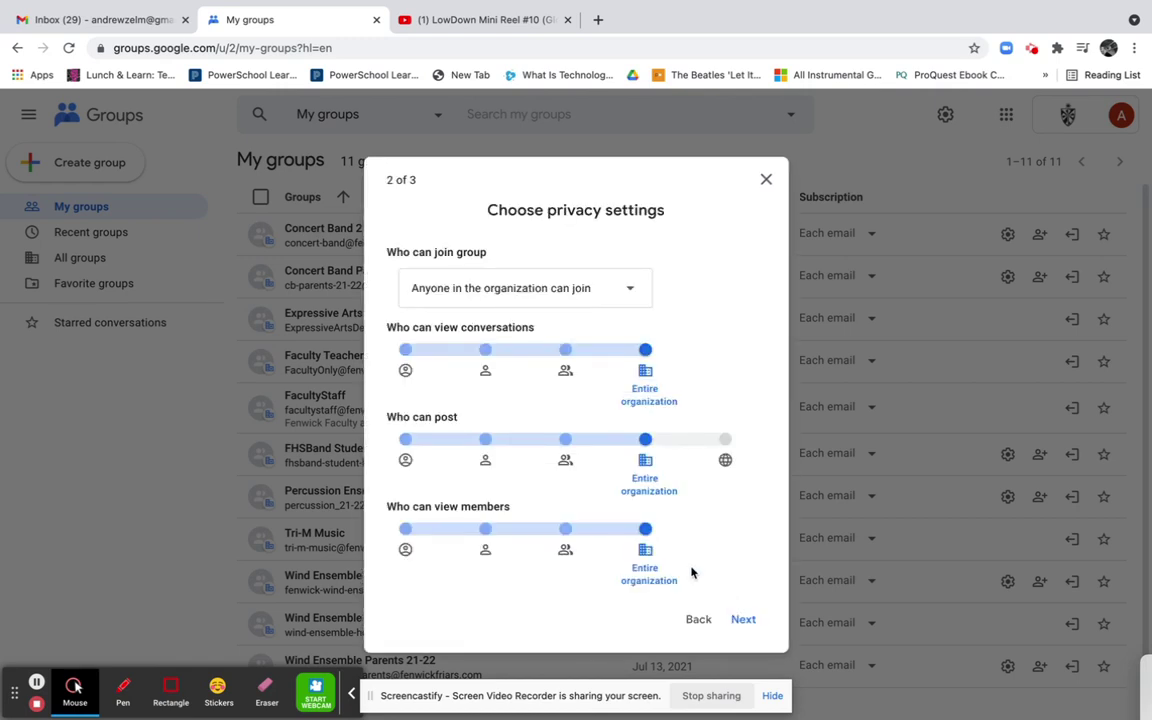
Let anyone join, and limit viewing conversations to group members
{"action": "left_click", "coordinate": [495, 297]}
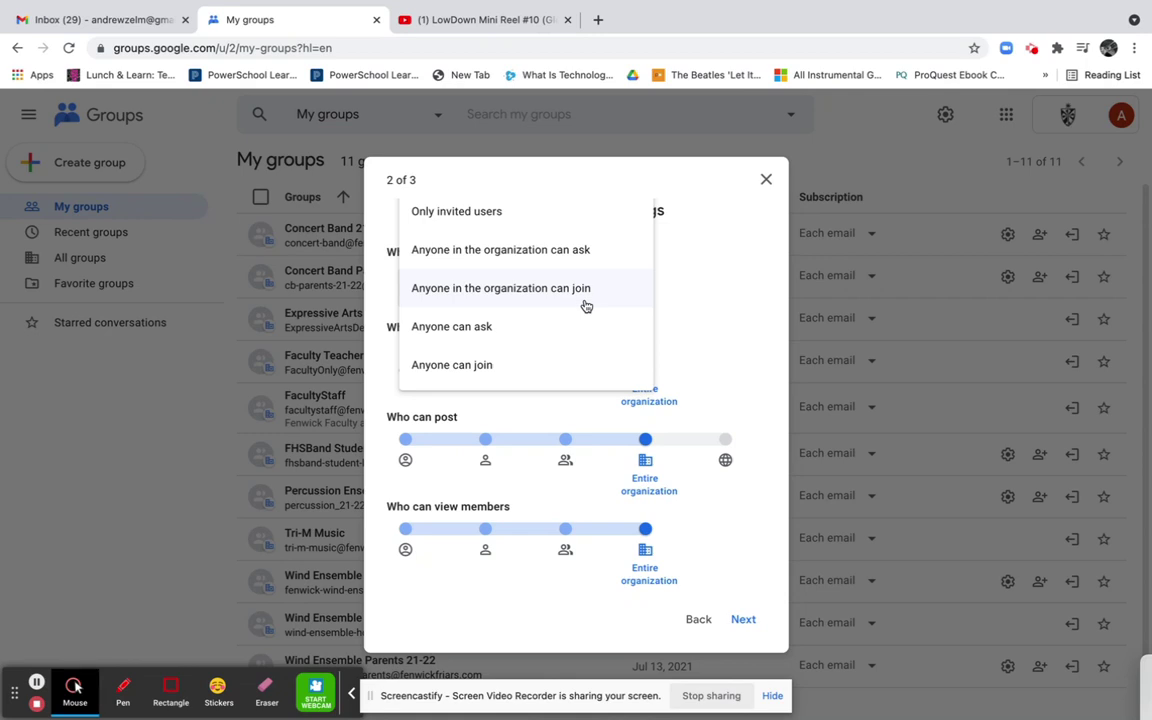
{"action": "left_click", "coordinate": [495, 367]}
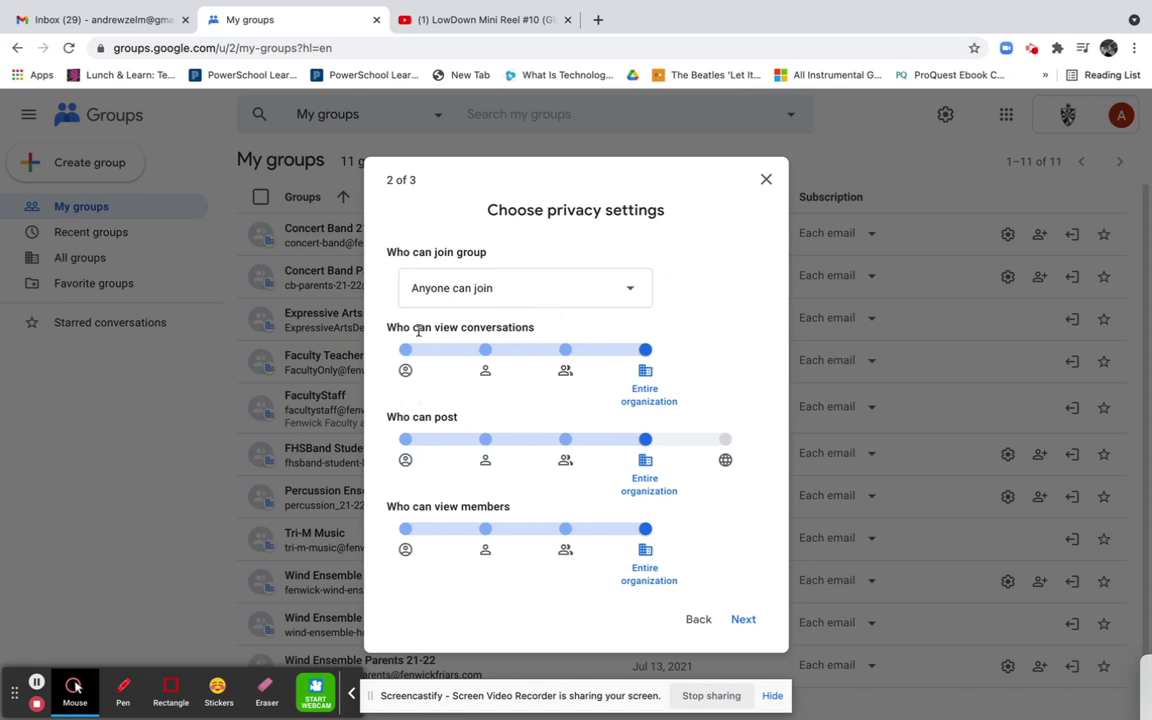
{"action": "left_click", "coordinate": [564, 354]}
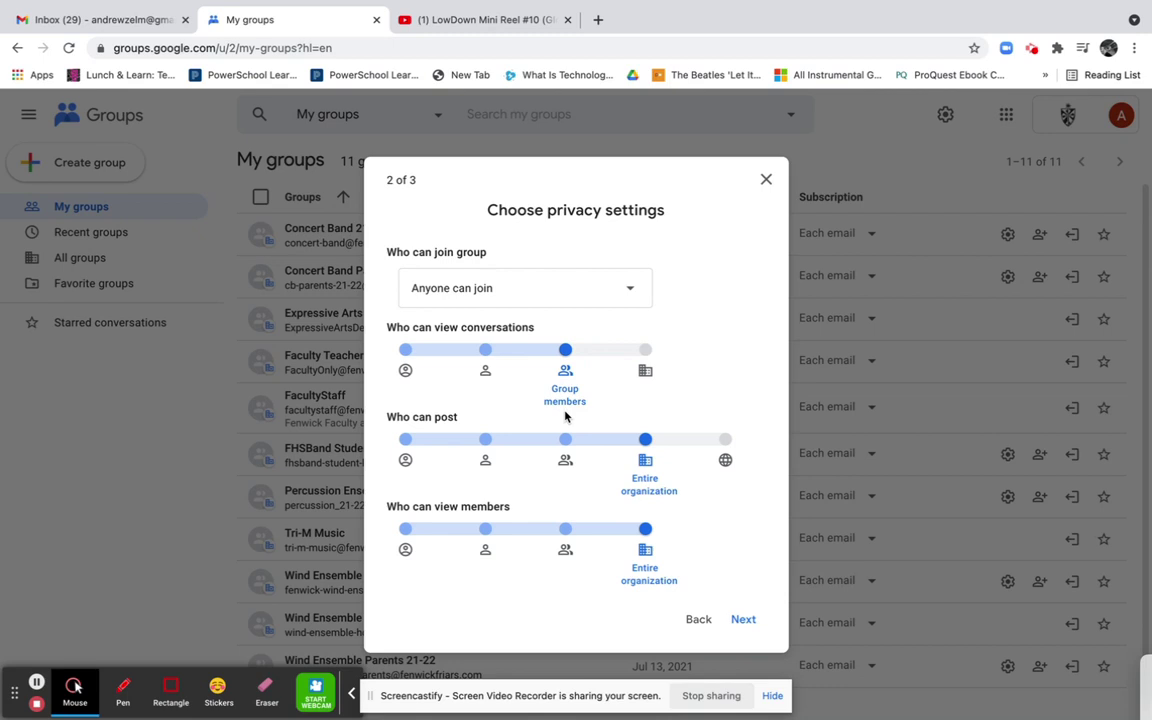
{"action": "left_click", "coordinate": [645, 351]}
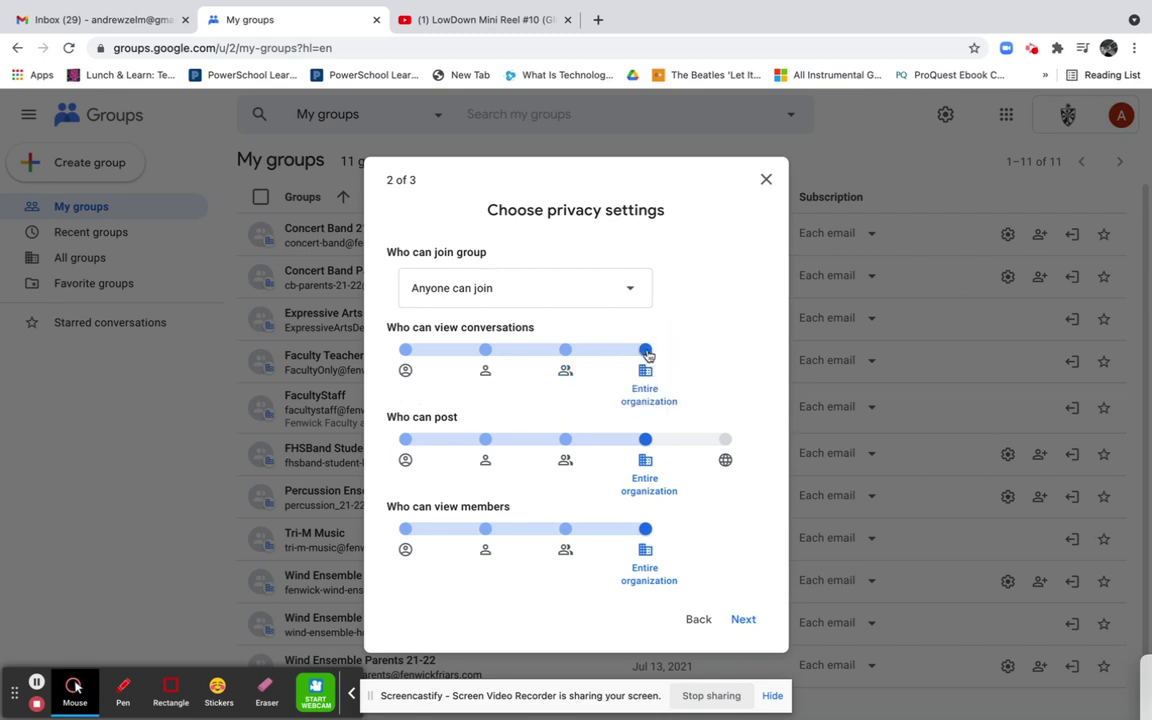
{"action": "left_click", "coordinate": [566, 352]}
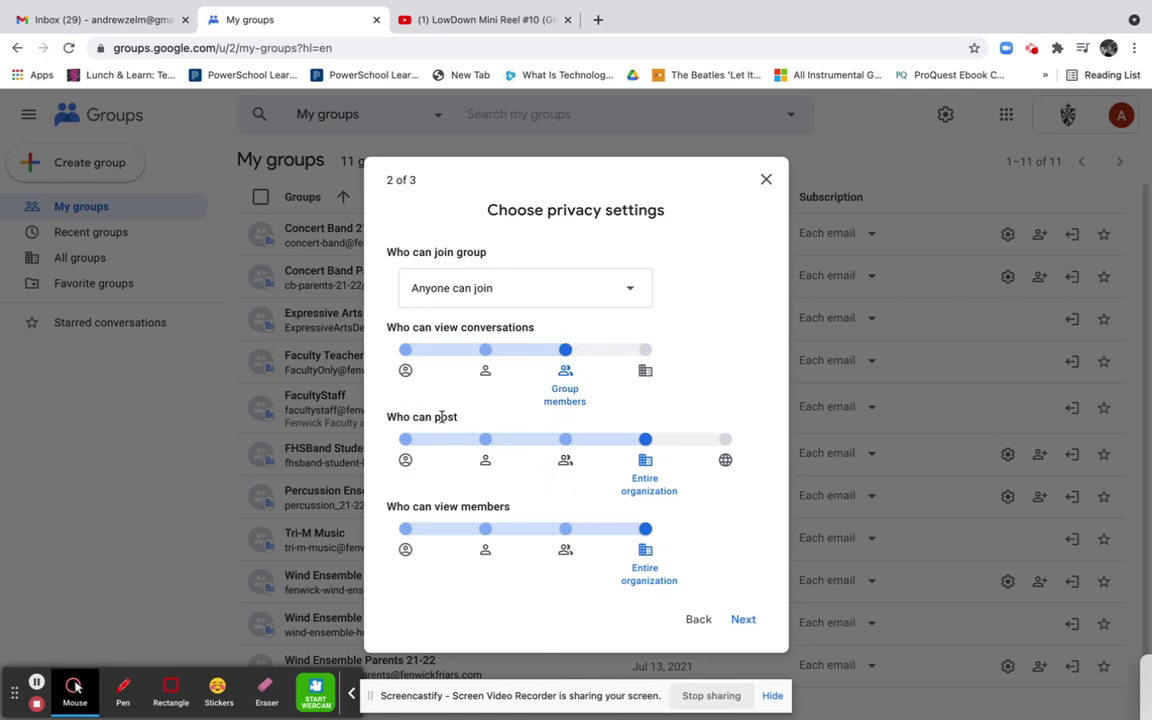
Restrict posting and viewing the member list to group members, then continue
{"action": "left_click", "coordinate": [579, 455]}
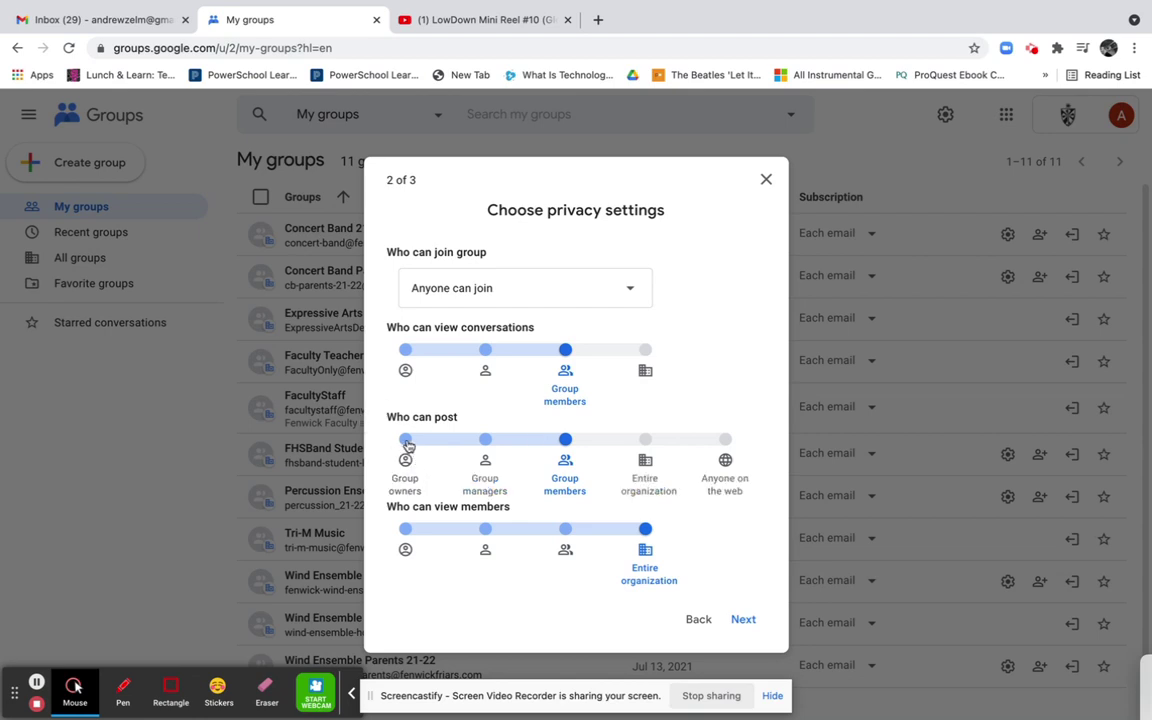
{"action": "left_click", "coordinate": [405, 442]}
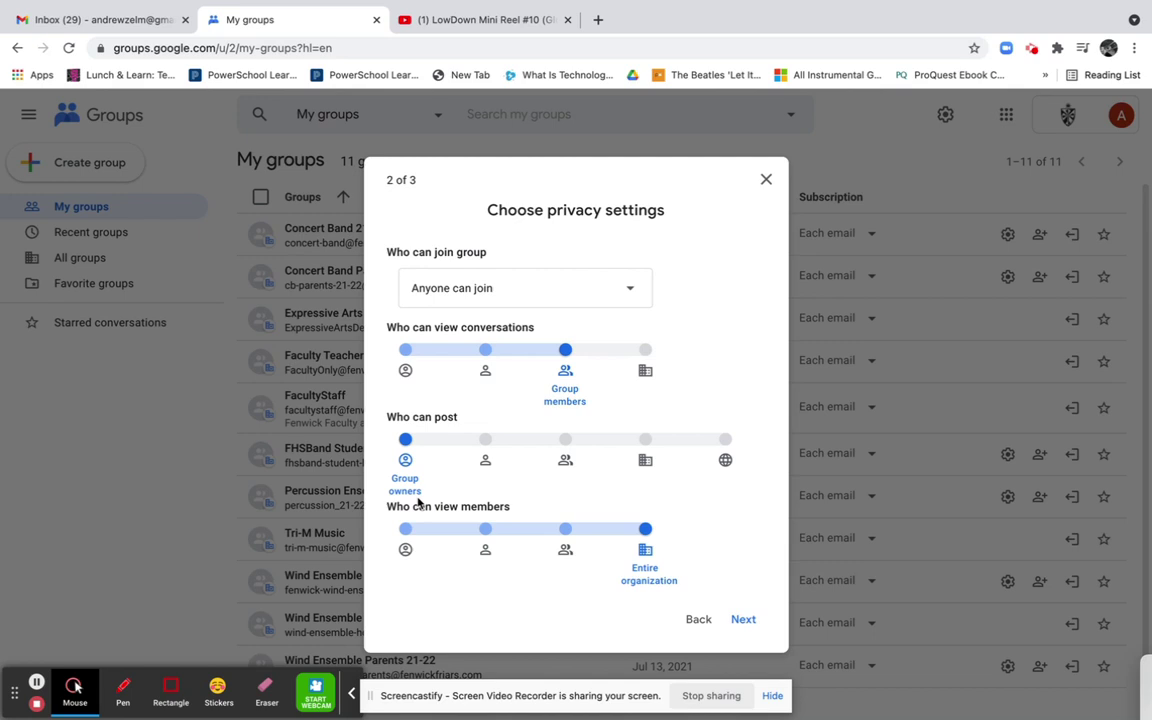
{"action": "mouse_move", "coordinate": [402, 492]}
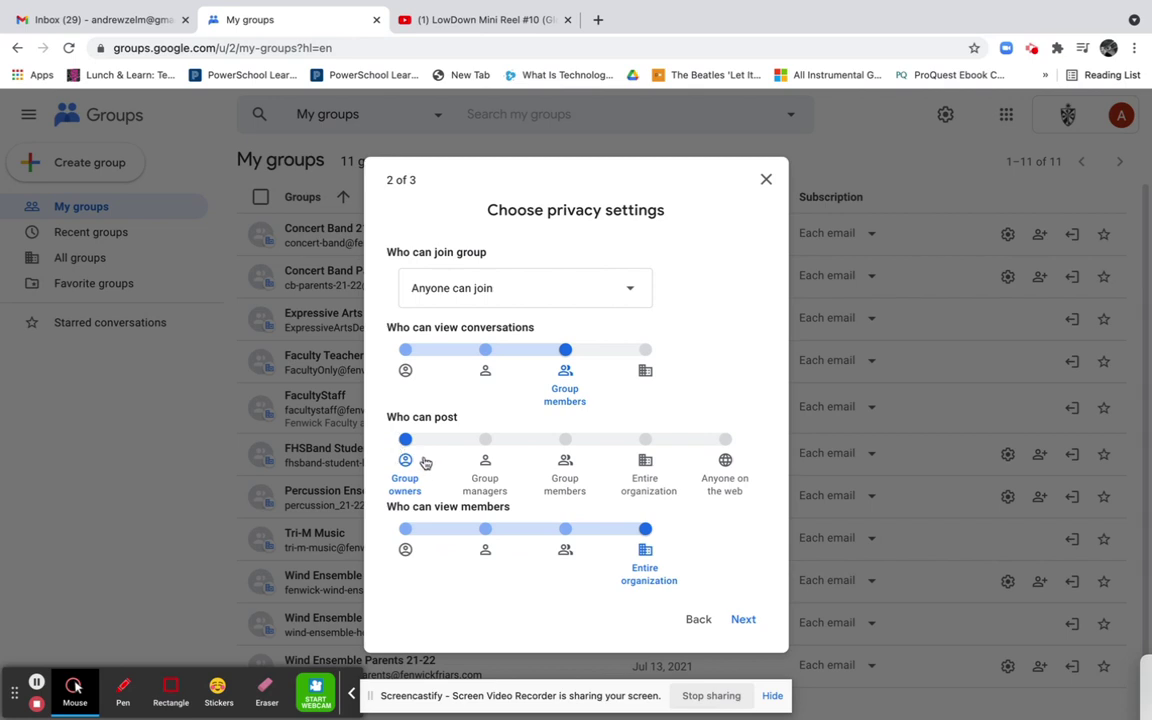
{"action": "left_click", "coordinate": [565, 441]}
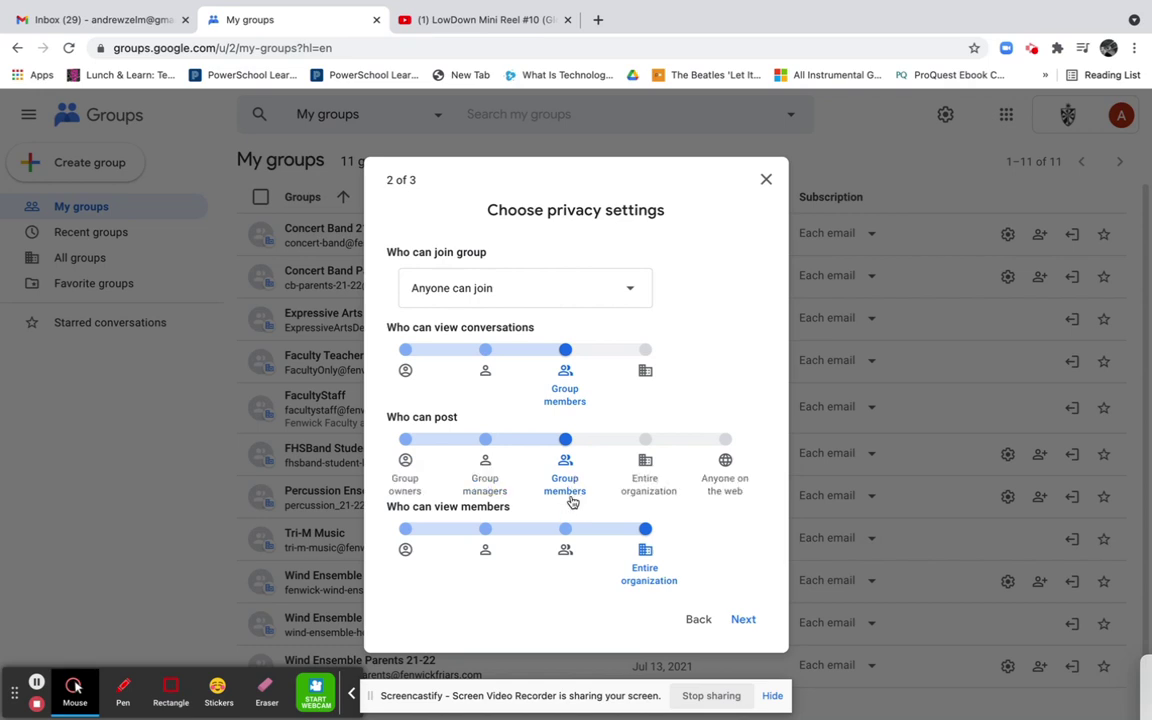
{"action": "left_click", "coordinate": [566, 541]}
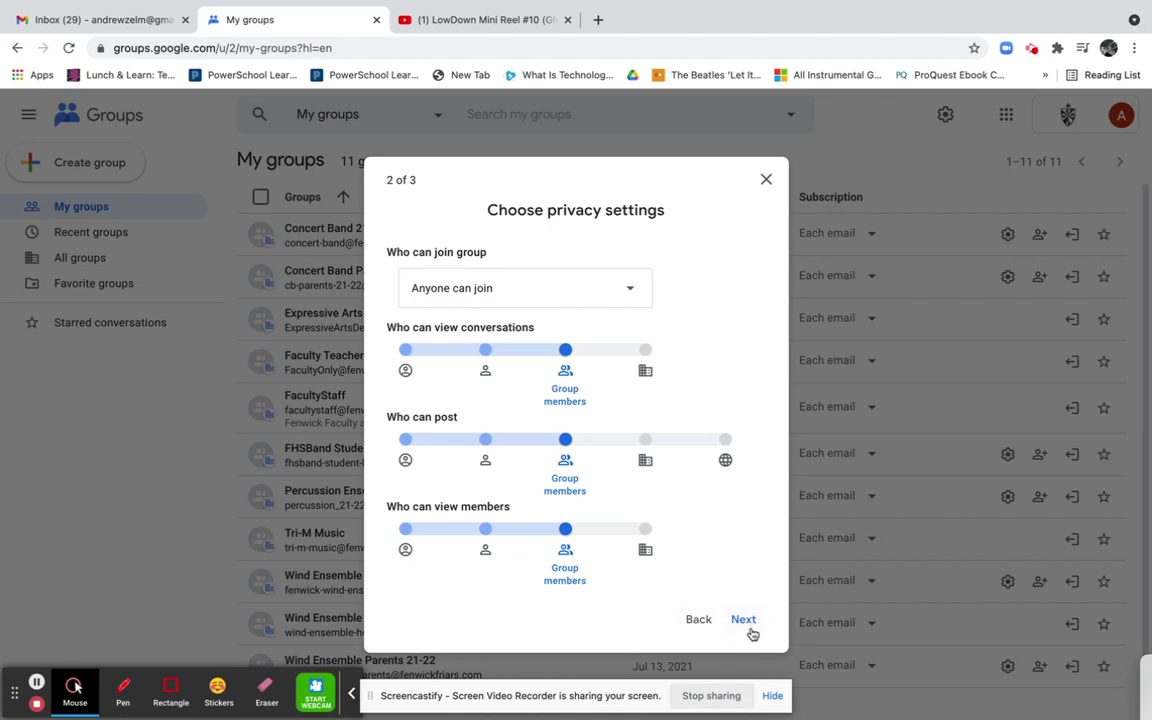
{"action": "left_click", "coordinate": [743, 619]}
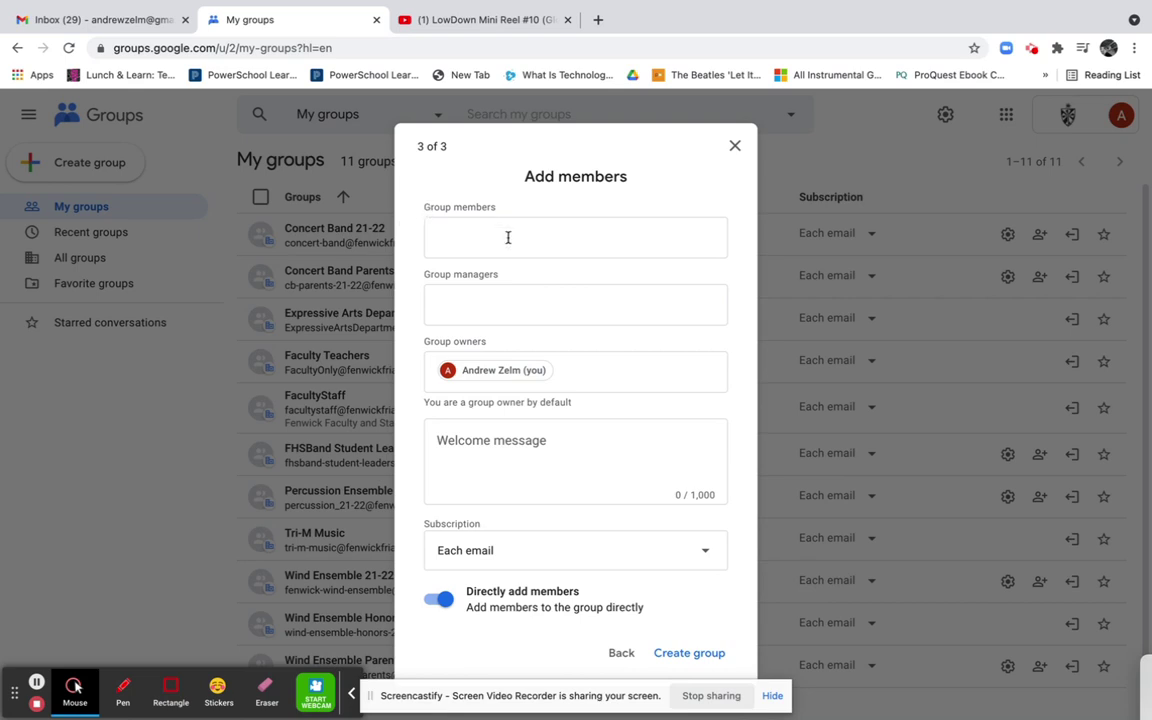
Add the account holder as a group member by picking the name suggestion
{"action": "type", "text": "andrew"}
{"action": "left_click", "coordinate": [526, 290]}
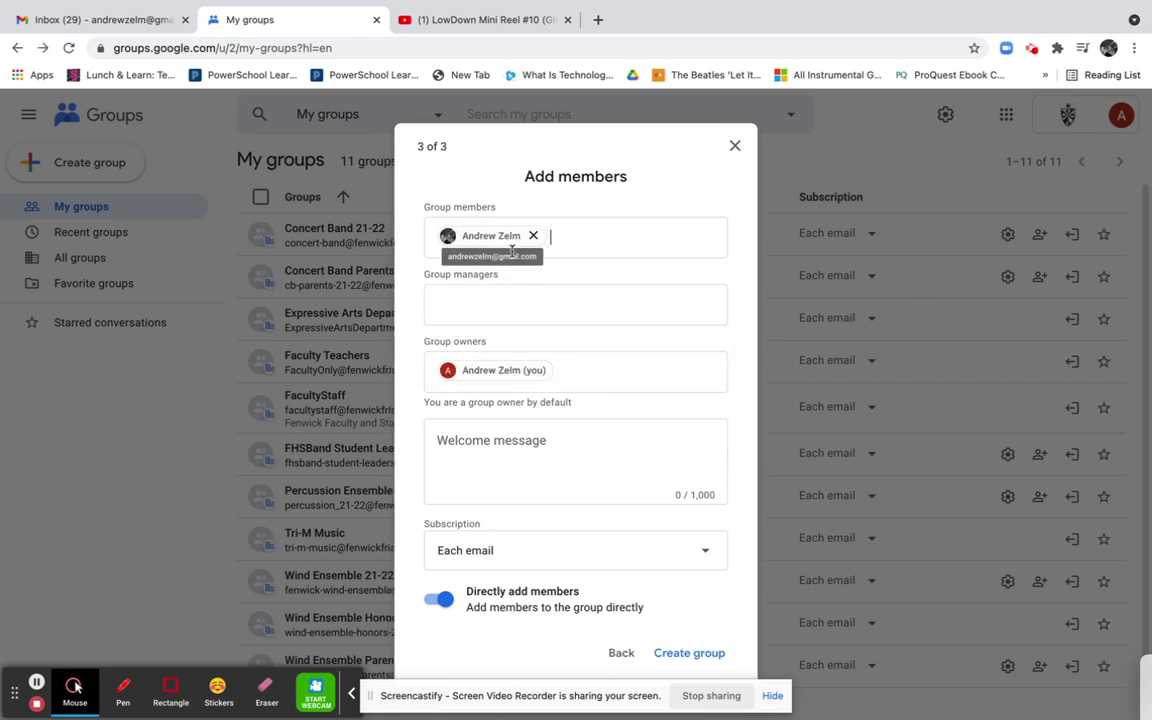
{"action": "left_click", "coordinate": [491, 303]}
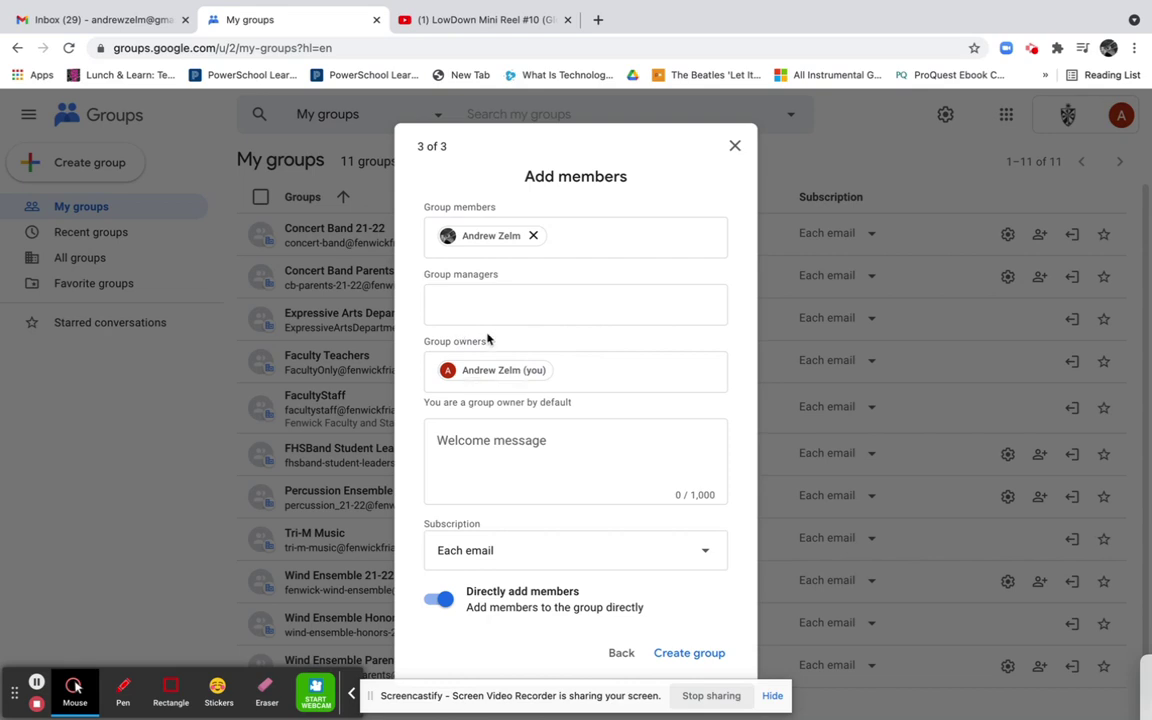
{"action": "left_click", "coordinate": [518, 373]}
{"action": "left_click", "coordinate": [543, 450]}
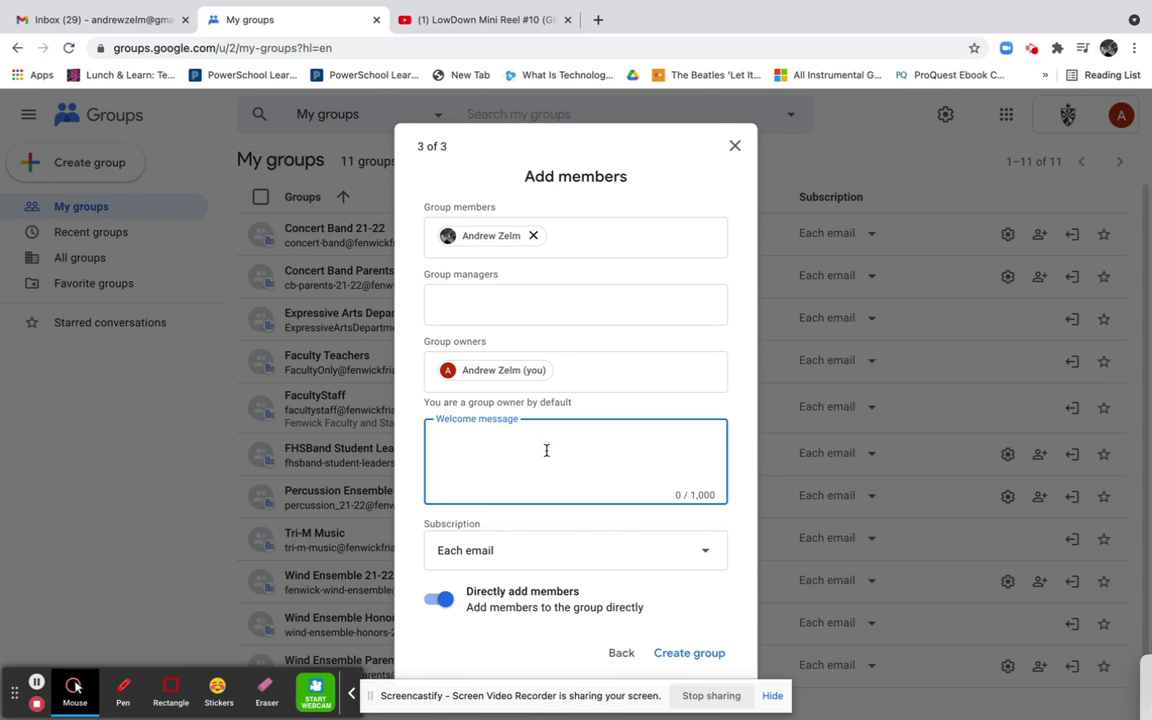
Write a welcome message greeting students to the Music Appreciation Fall 2021 email chat, signed 'Thanks,'
{"action": "type", "text": "Welcome Students!"}
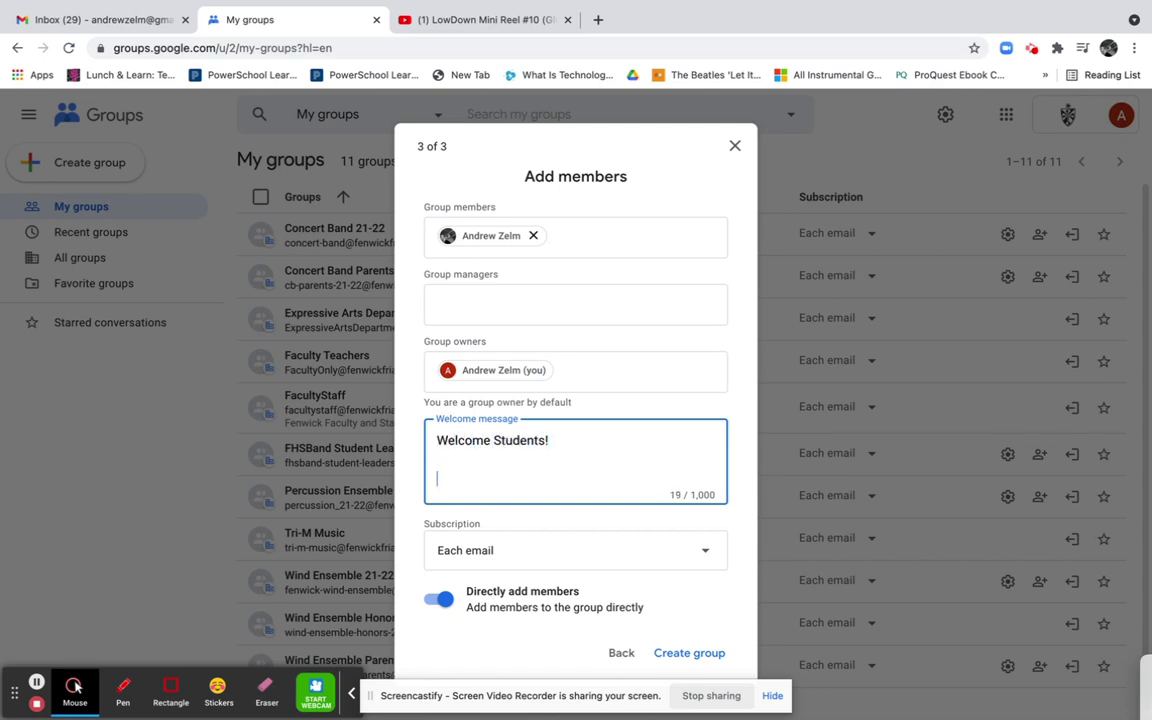
{"action": "type", "text": "This is our google group"}
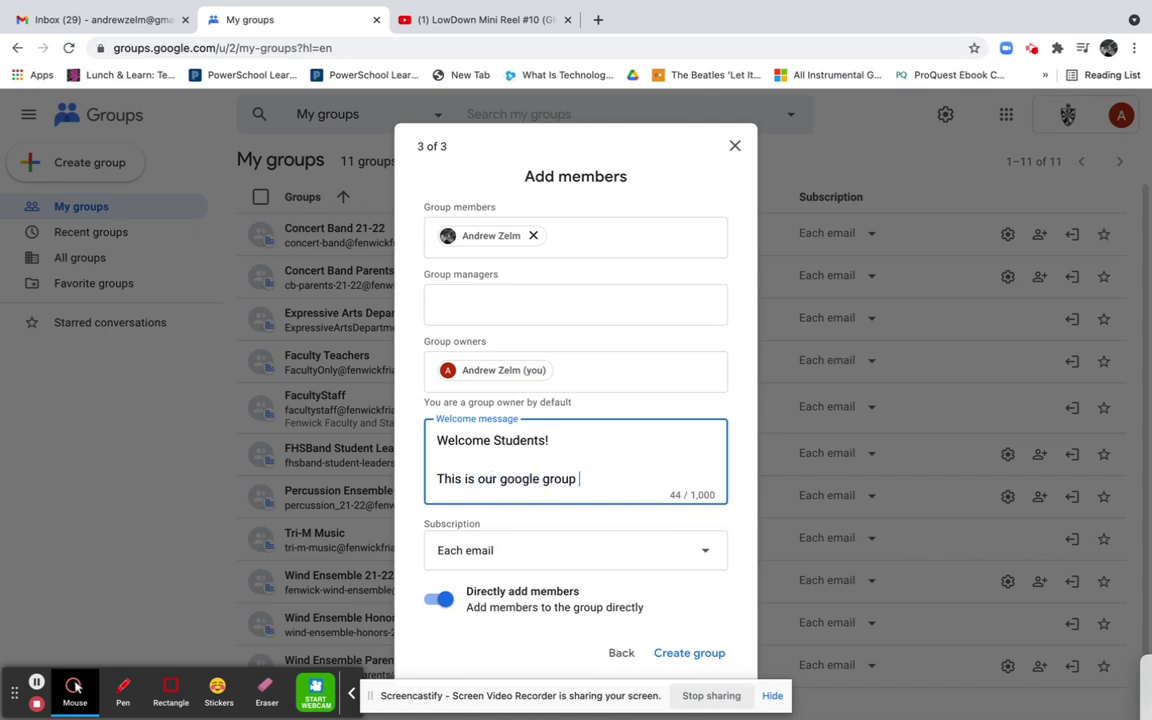
{"action": "type", "text": " email chat for Mus"}
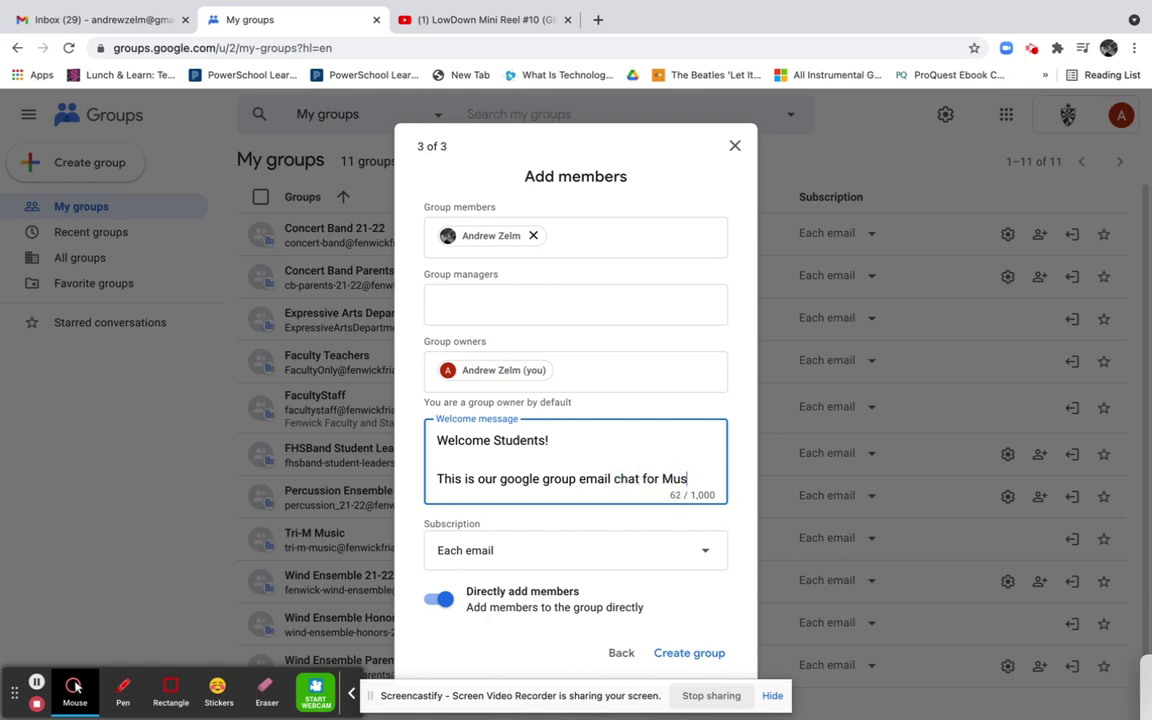
{"action": "type", "text": "ic Appreciat"}
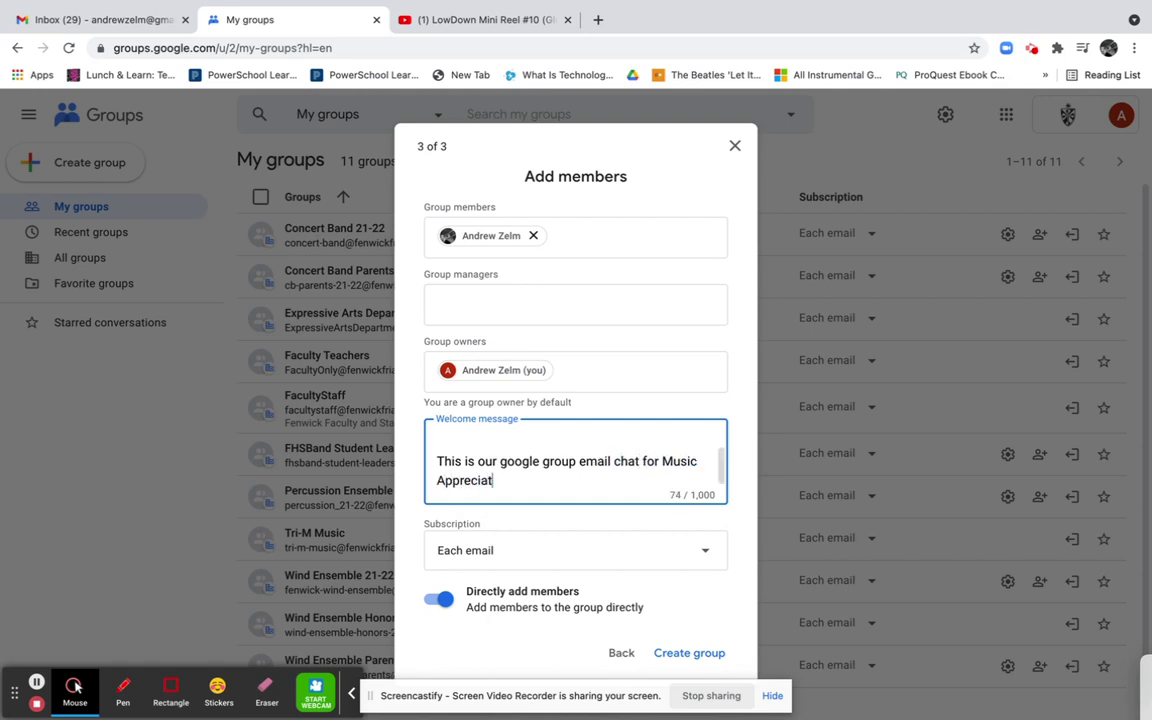
{"action": "type", "text": "ion Fall 2021."}
{"action": "key", "text": "Return"}
{"action": "key", "text": "Return"}
{"action": "type", "text": "B"}
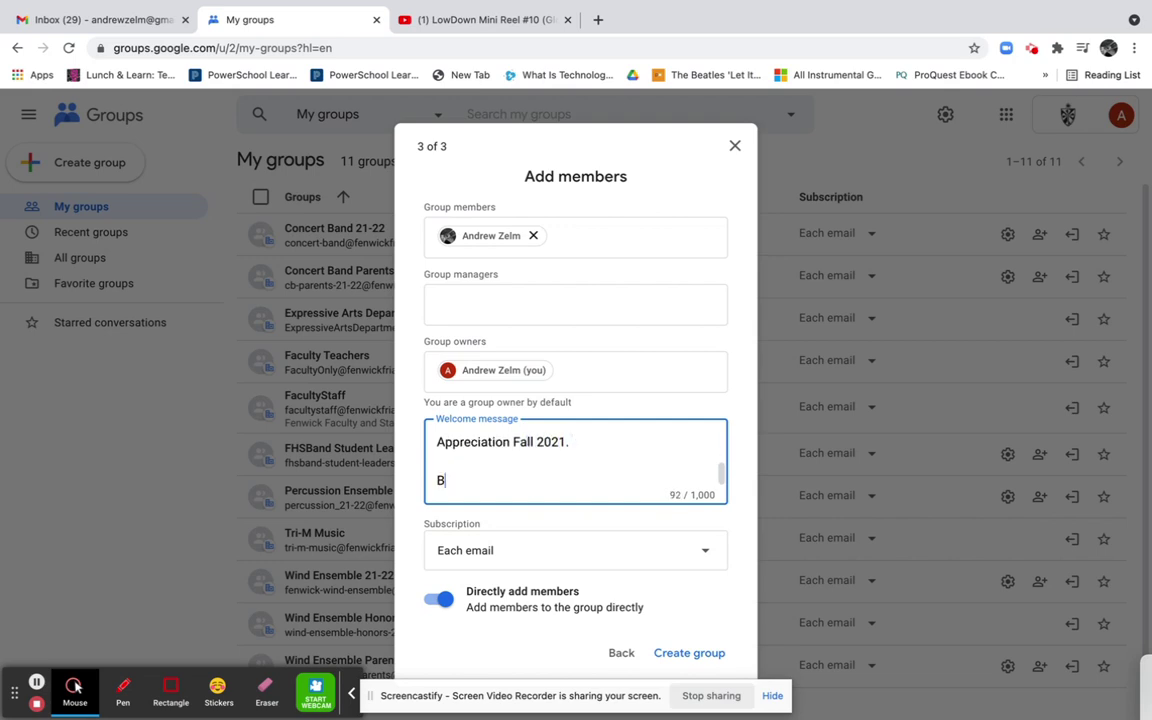
{"action": "key", "text": "BackSpace"}
{"action": "type", "text": "Thanks,"}
{"action": "key", "text": "Return"}
{"action": "key", "text": "Return"}
{"action": "type", "text": "Mr. "}
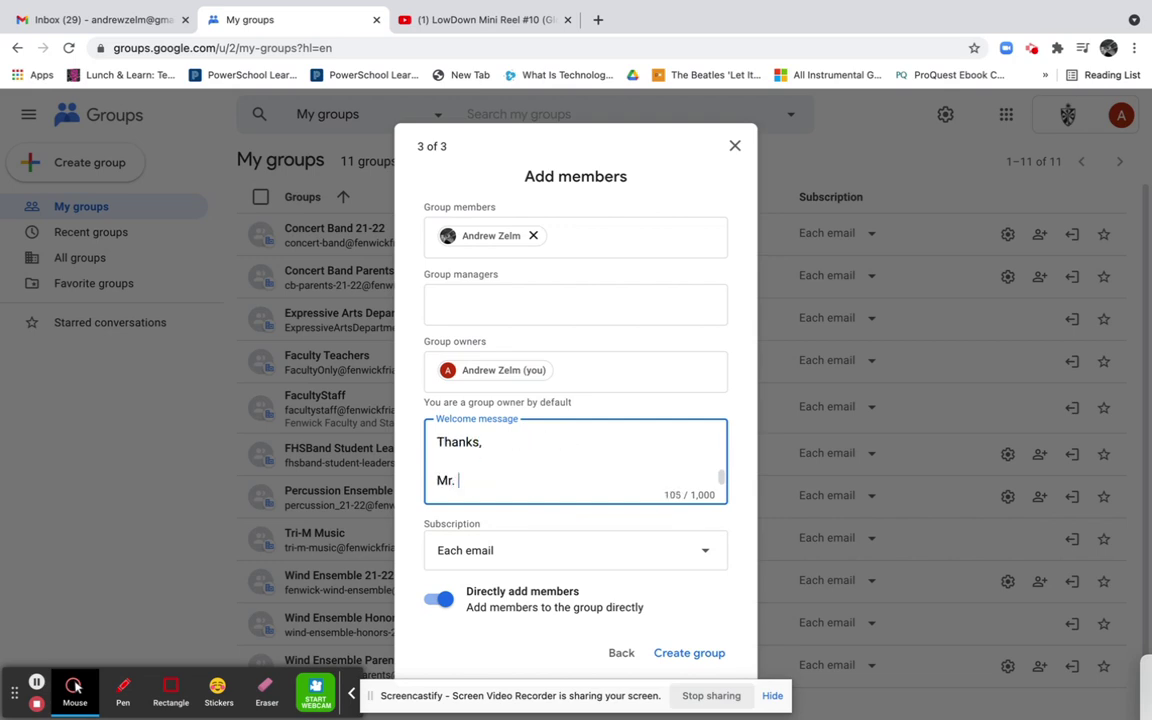
{"action": "type", "text": "Zelm"}
{"action": "scroll", "coordinate": [661, 481], "scroll_direction": "up", "scroll_amount": 5}
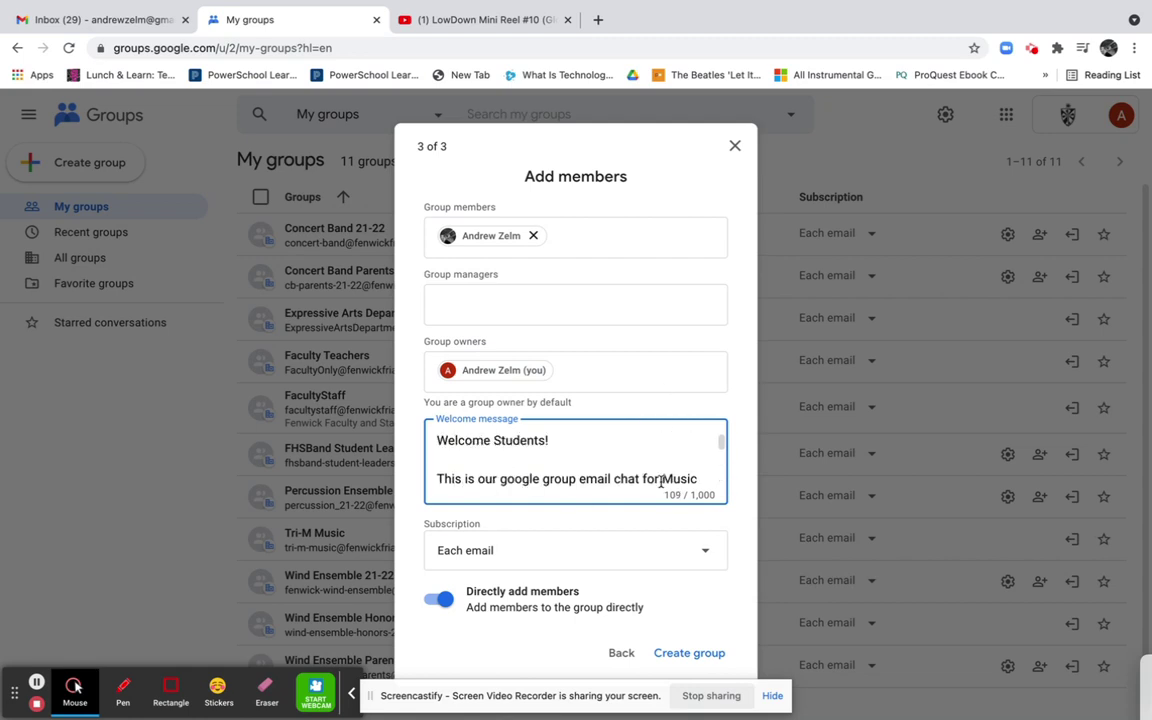
{"action": "scroll", "coordinate": [661, 480], "scroll_direction": "down", "scroll_amount": 5}
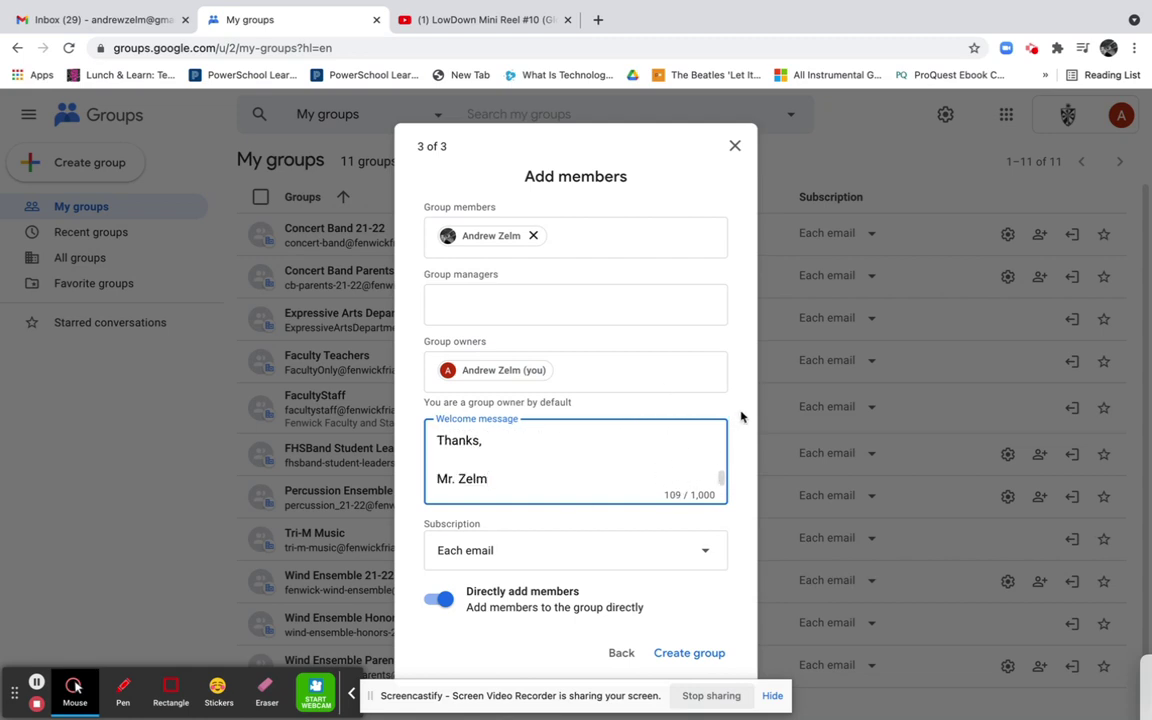
{"action": "left_click", "coordinate": [446, 523]}
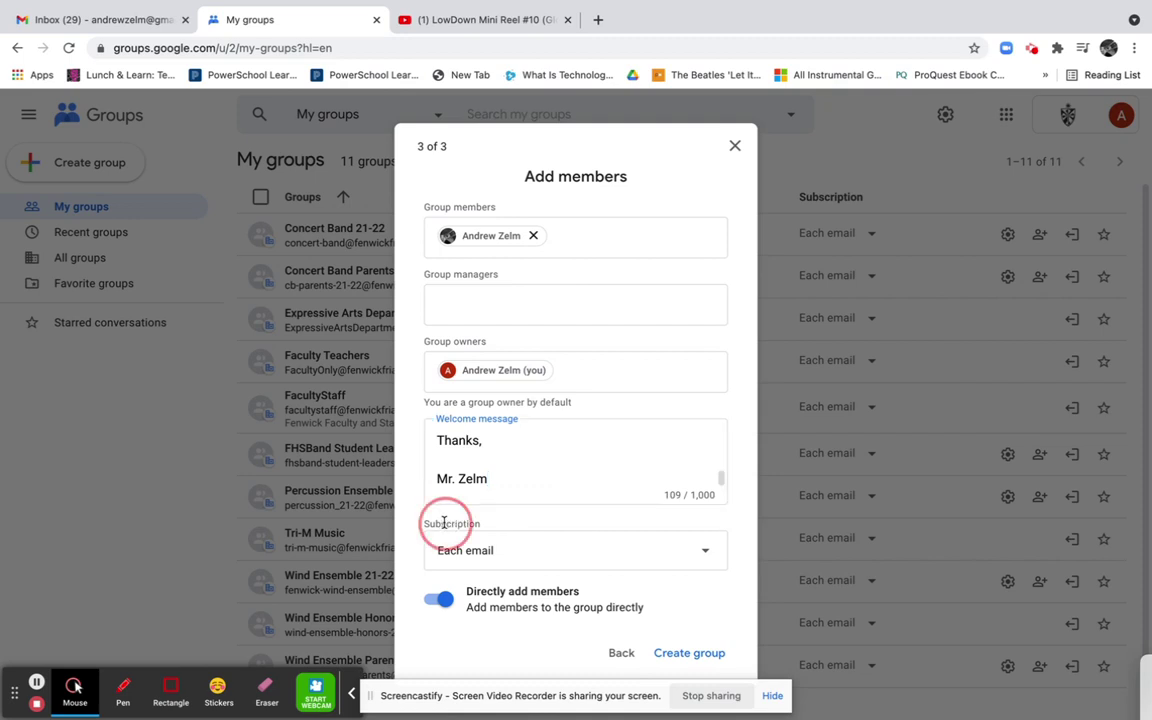
Keep Each email delivery for members and create the group
{"action": "left_click", "coordinate": [640, 552]}
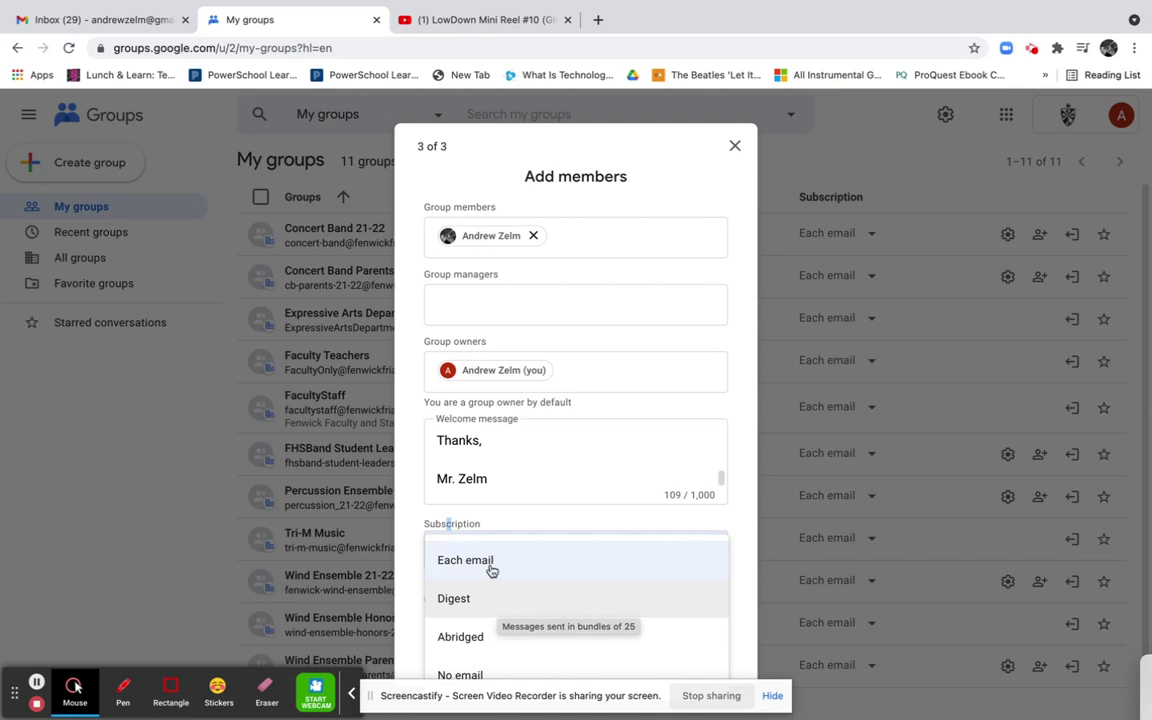
{"action": "left_click", "coordinate": [490, 560]}
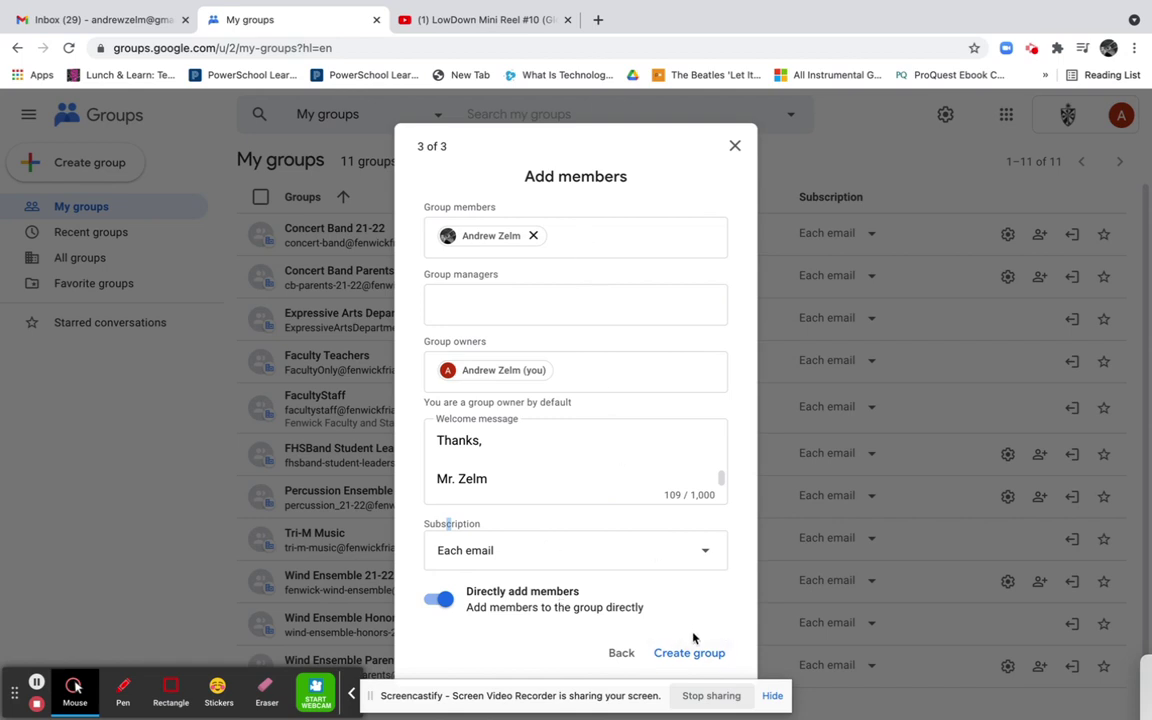
{"action": "left_click", "coordinate": [690, 653]}
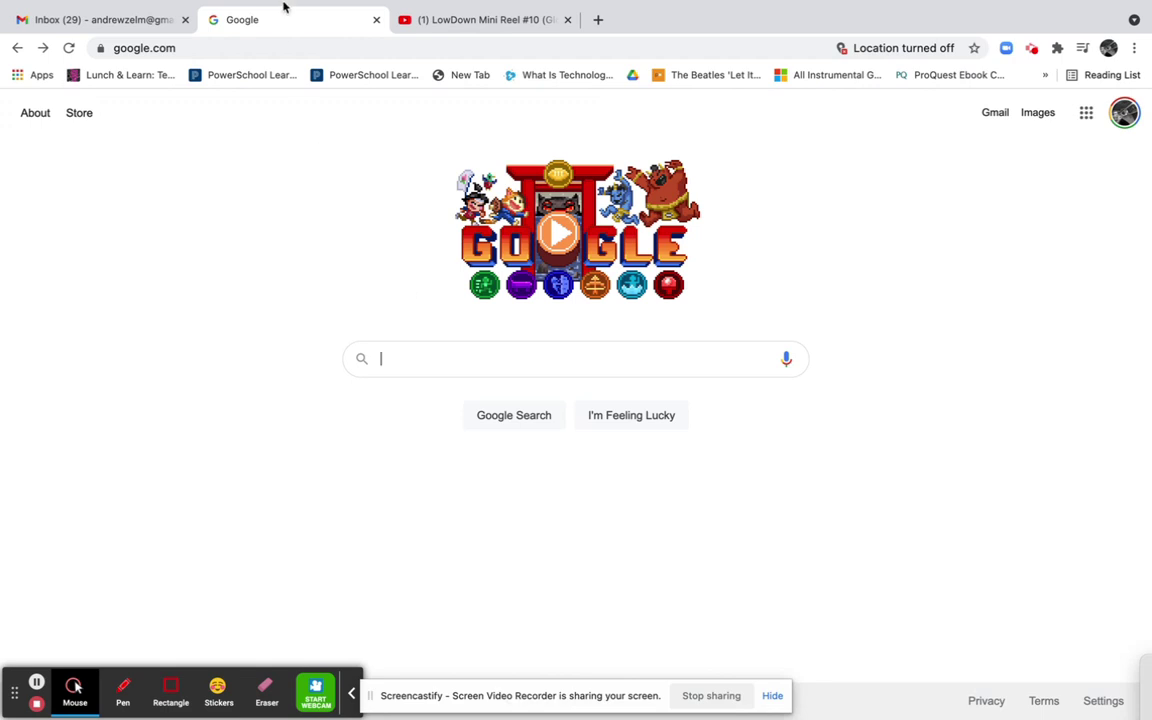
Switch the Google homepage to the school account from the profile avatar menu
{"action": "left_click", "coordinate": [1124, 114]}
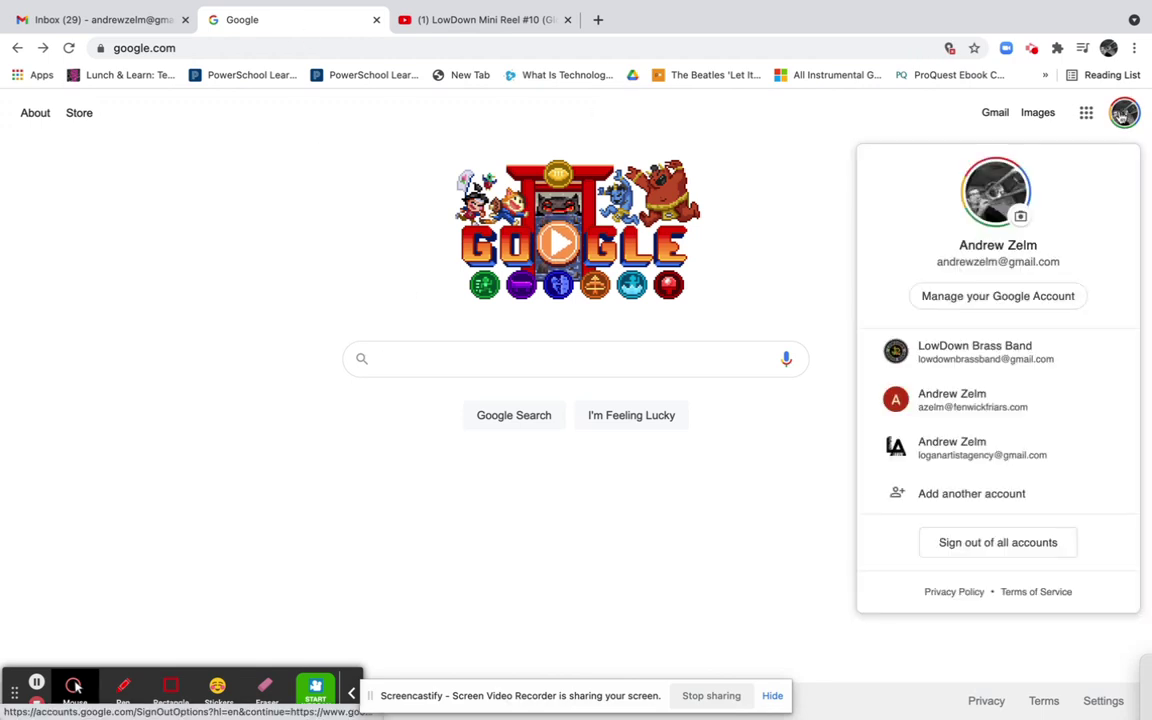
{"action": "left_click", "coordinate": [984, 414]}
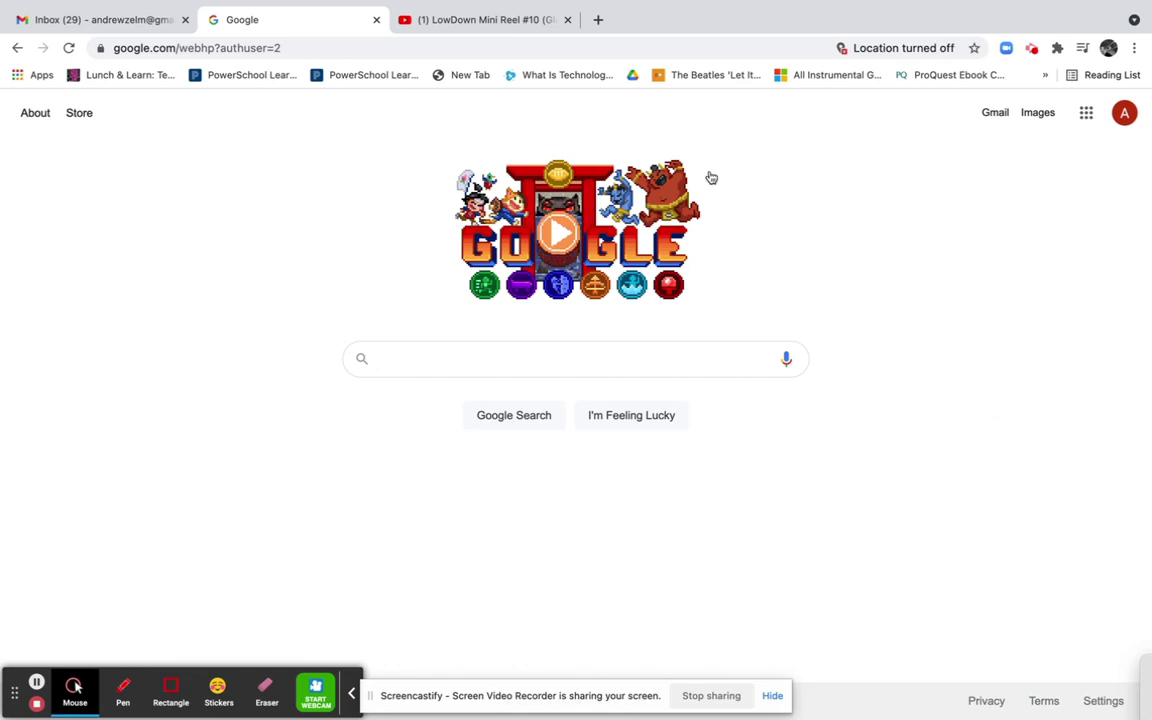
{"action": "left_click", "coordinate": [1087, 119]}
Find Music Appreciation Fall 2021 in My groups and open its group settings
{"action": "scroll", "coordinate": [975, 400], "scroll_direction": "down", "scroll_amount": 2}
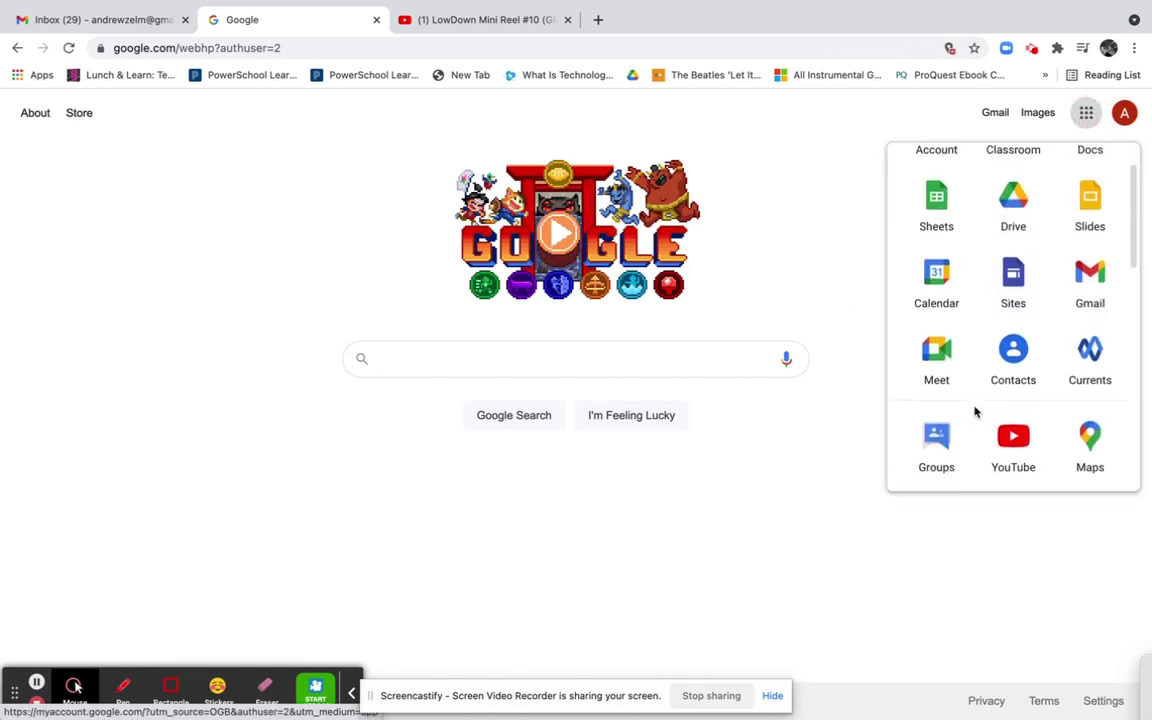
{"action": "left_click", "coordinate": [934, 428]}
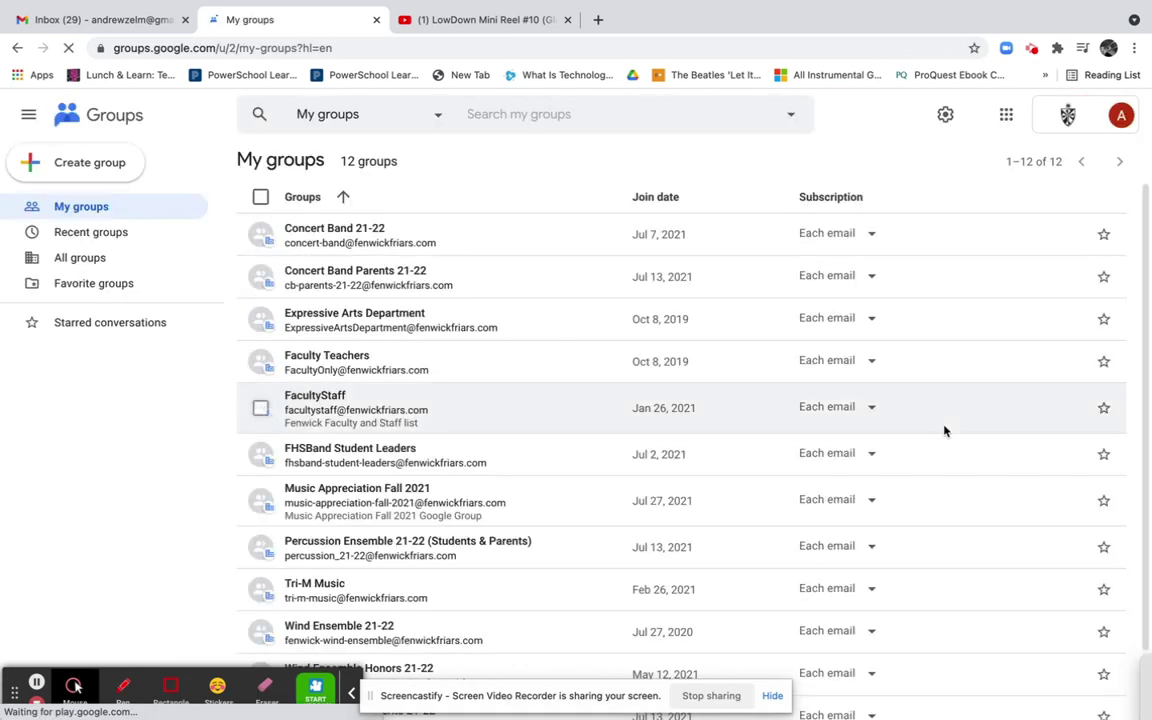
{"action": "scroll", "coordinate": [336, 520], "scroll_direction": "down", "scroll_amount": 2}
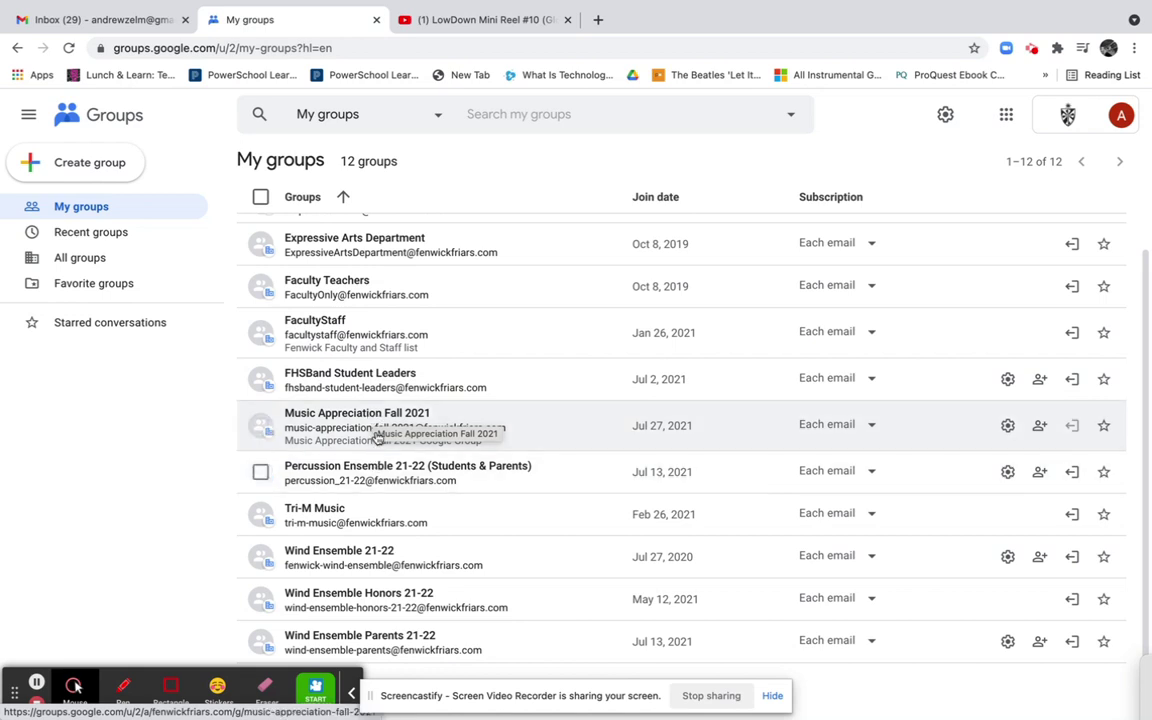
{"action": "left_click", "coordinate": [384, 418]}
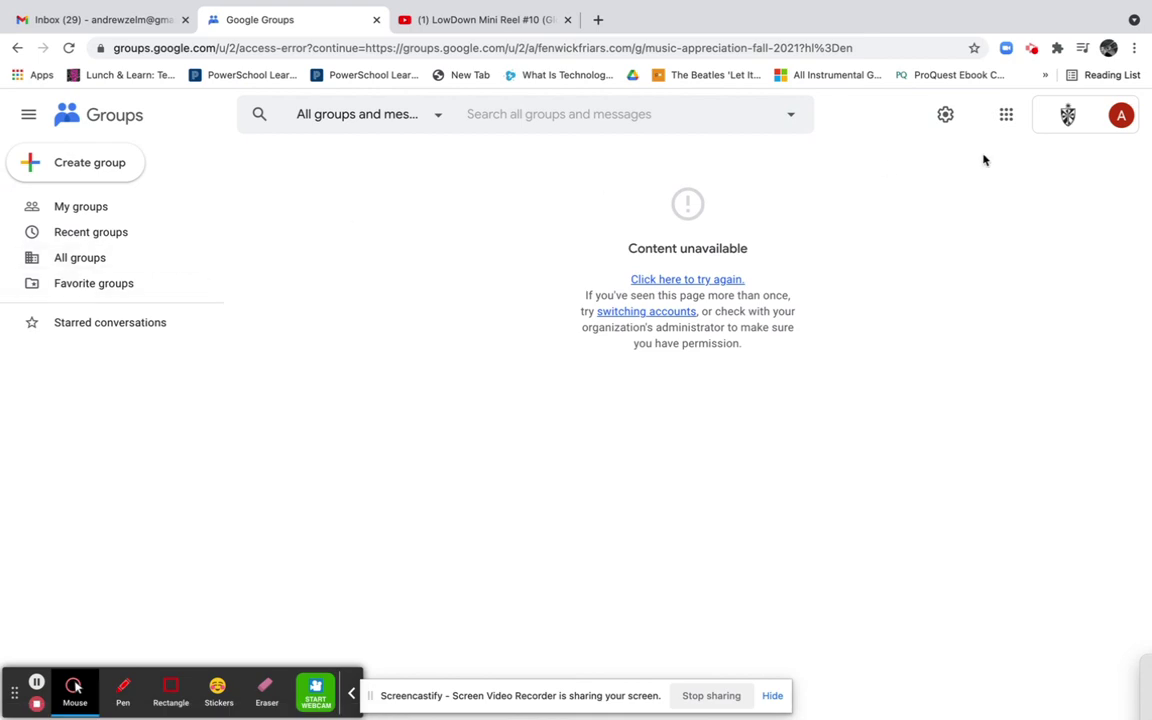
{"action": "left_click", "coordinate": [17, 47]}
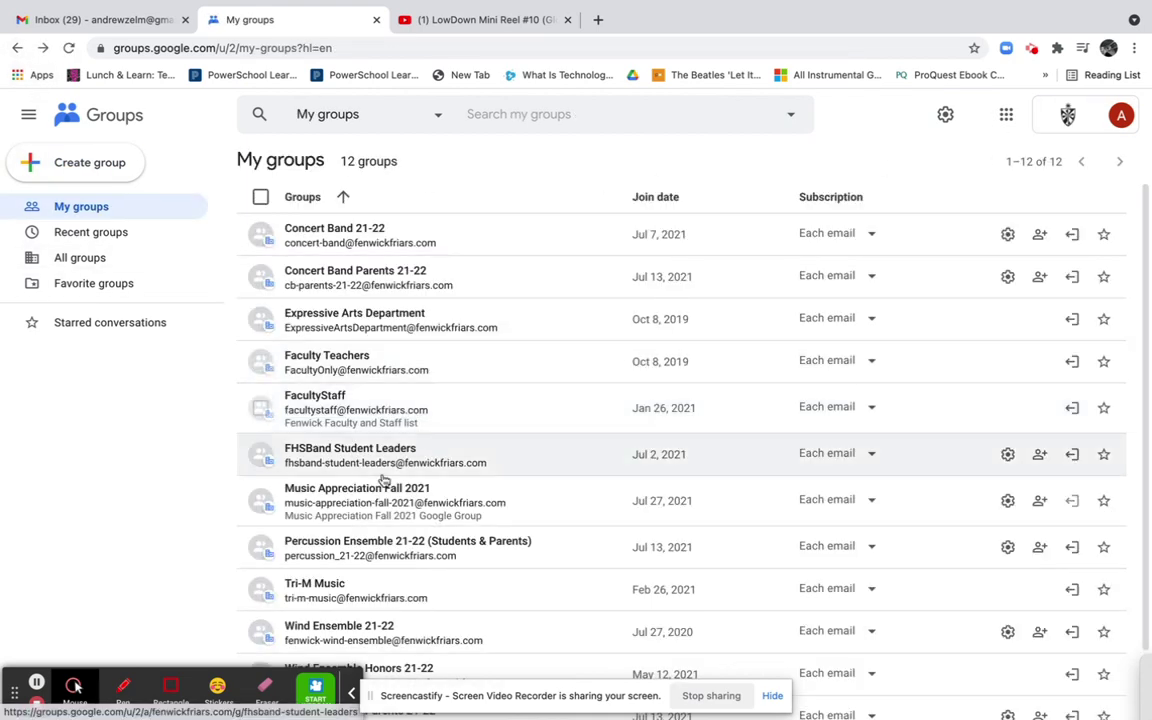
{"action": "left_click", "coordinate": [1008, 501]}
View the group's empty Conversations page and toggle its favourite star
{"action": "scroll", "coordinate": [450, 527], "scroll_direction": "down", "scroll_amount": 2}
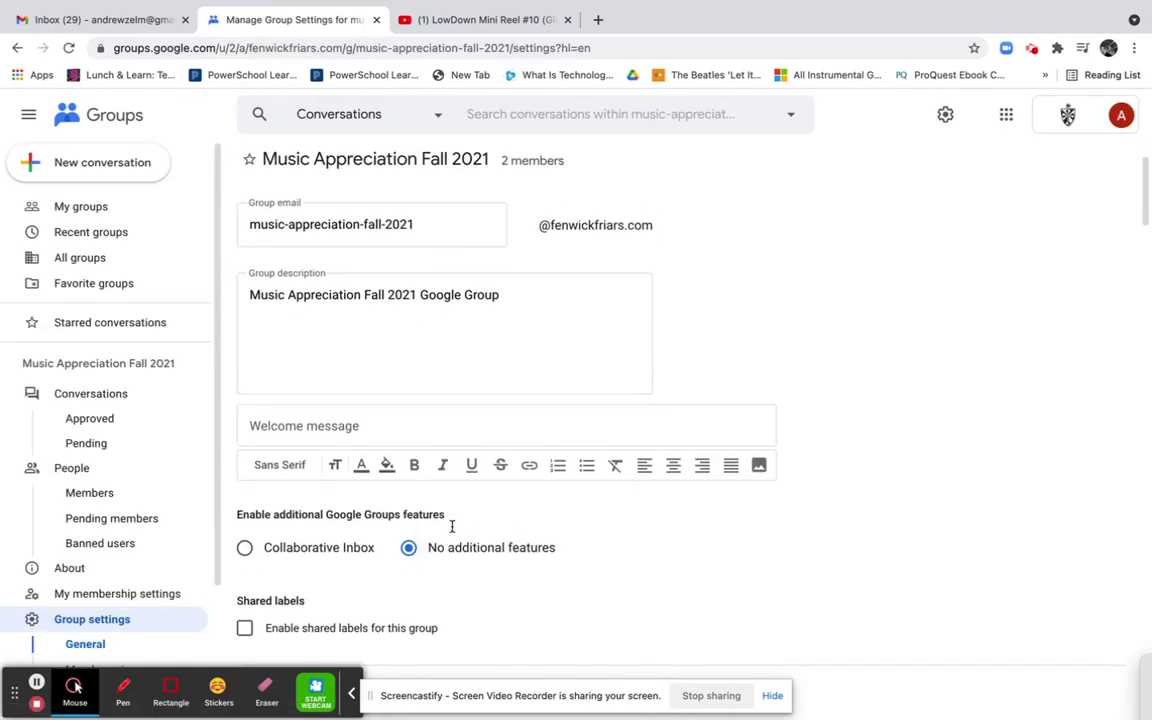
{"action": "left_click", "coordinate": [119, 395]}
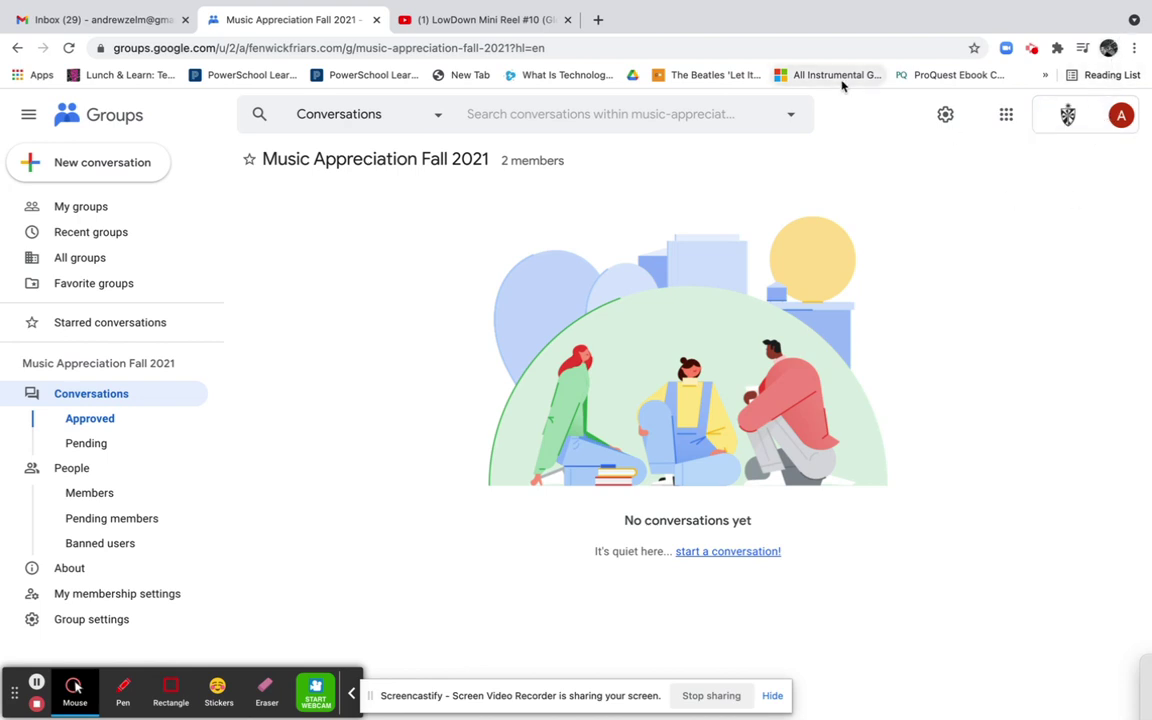
{"action": "left_click", "coordinate": [78, 395]}
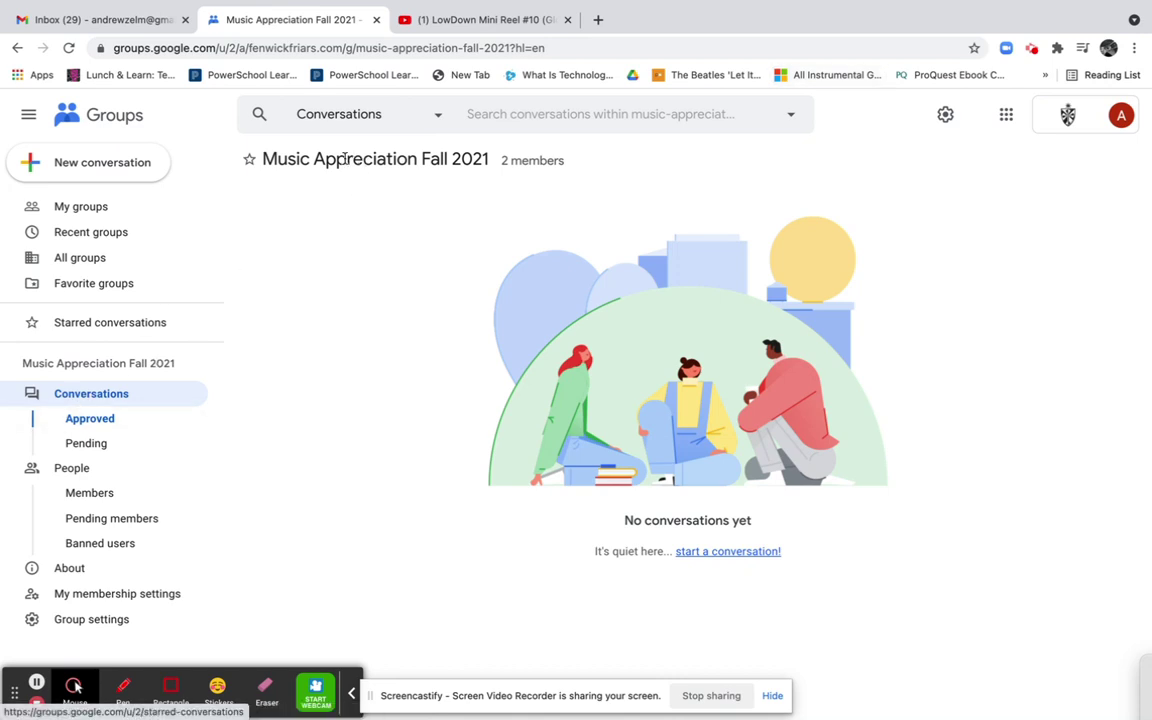
{"action": "left_click_drag", "start_coordinate": [265, 158], "coordinate": [488, 163]}
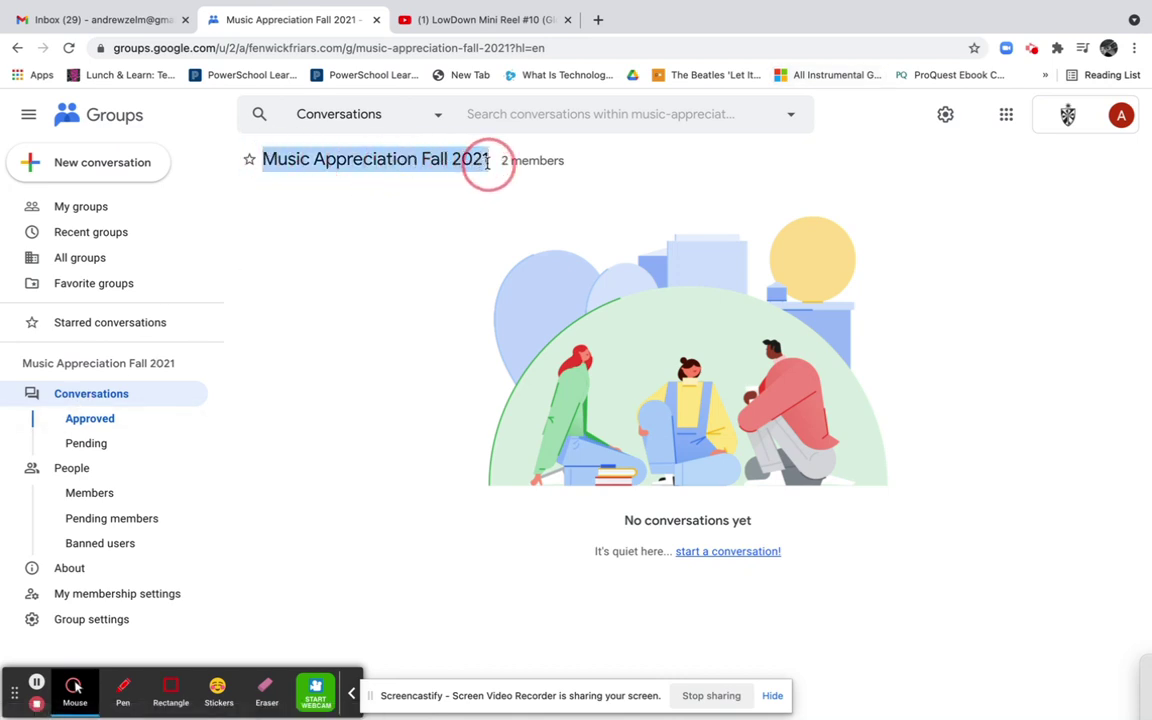
{"action": "left_click", "coordinate": [544, 160]}
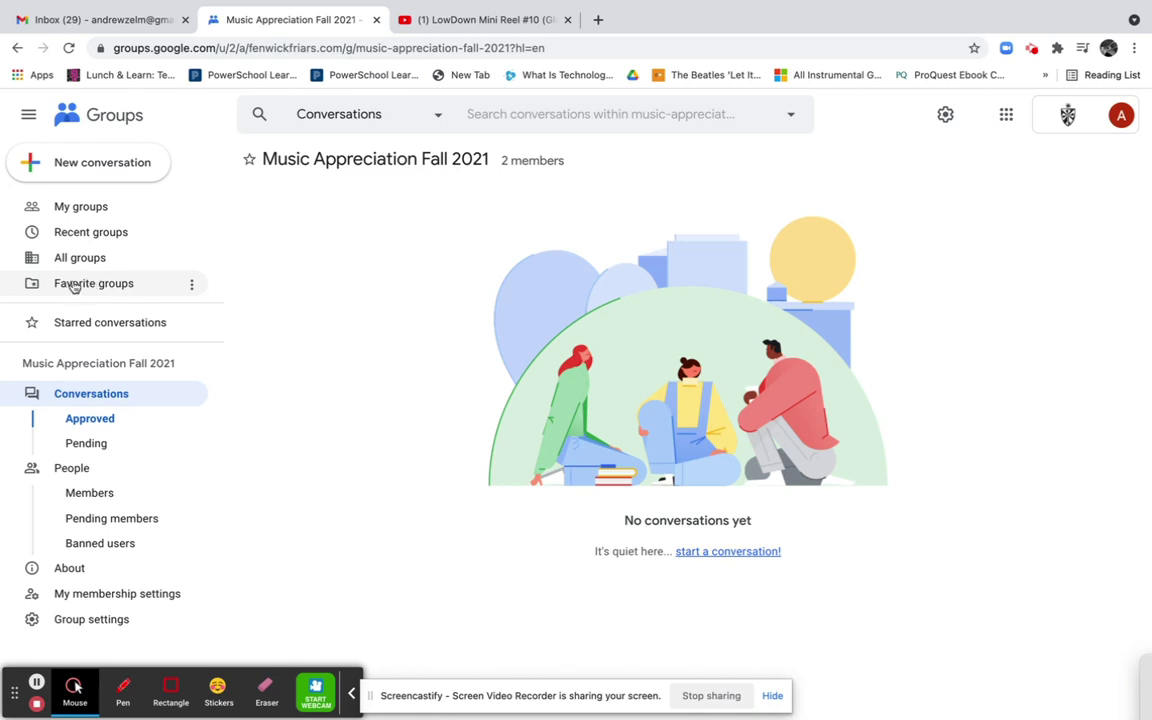
{"action": "left_click", "coordinate": [249, 162]}
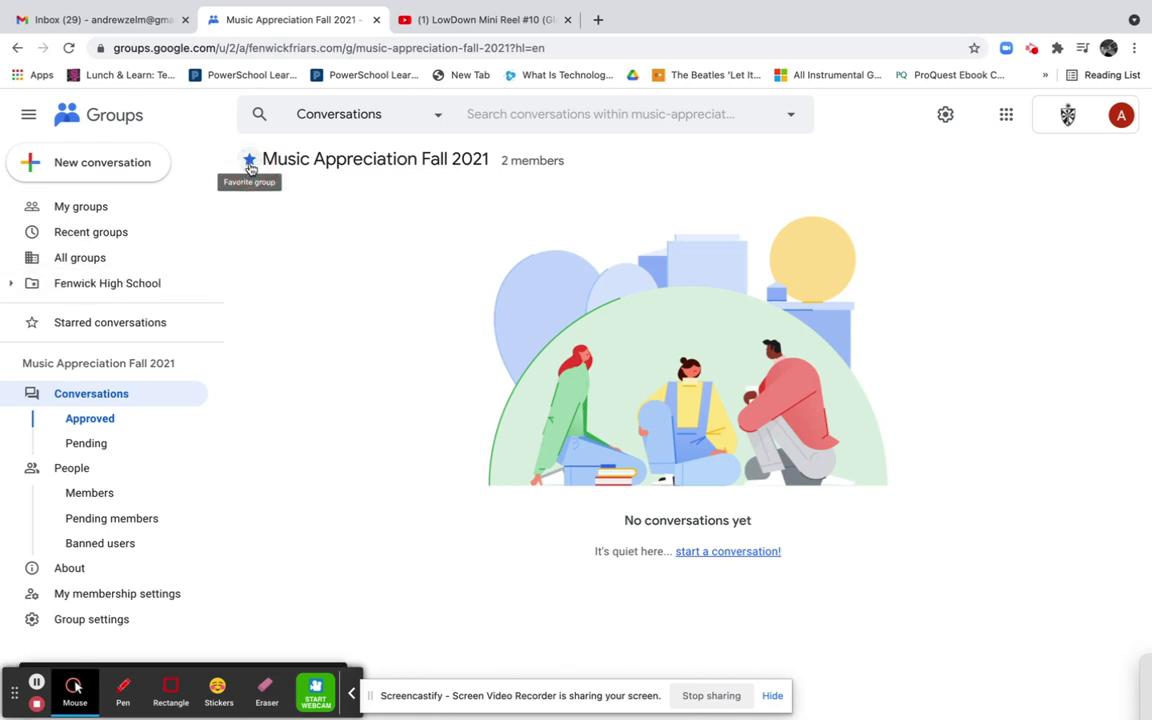
{"action": "left_click", "coordinate": [249, 162]}
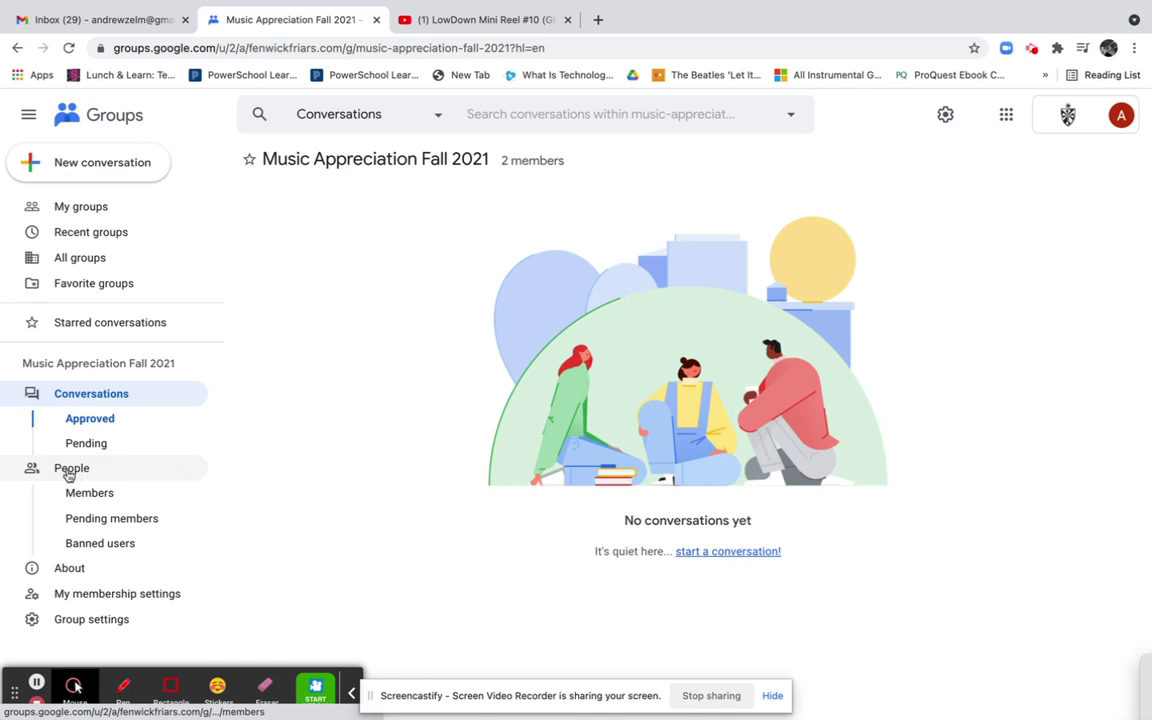
Review the member list, keeping the first member on Each email and allowed to post
{"action": "left_click", "coordinate": [71, 469]}
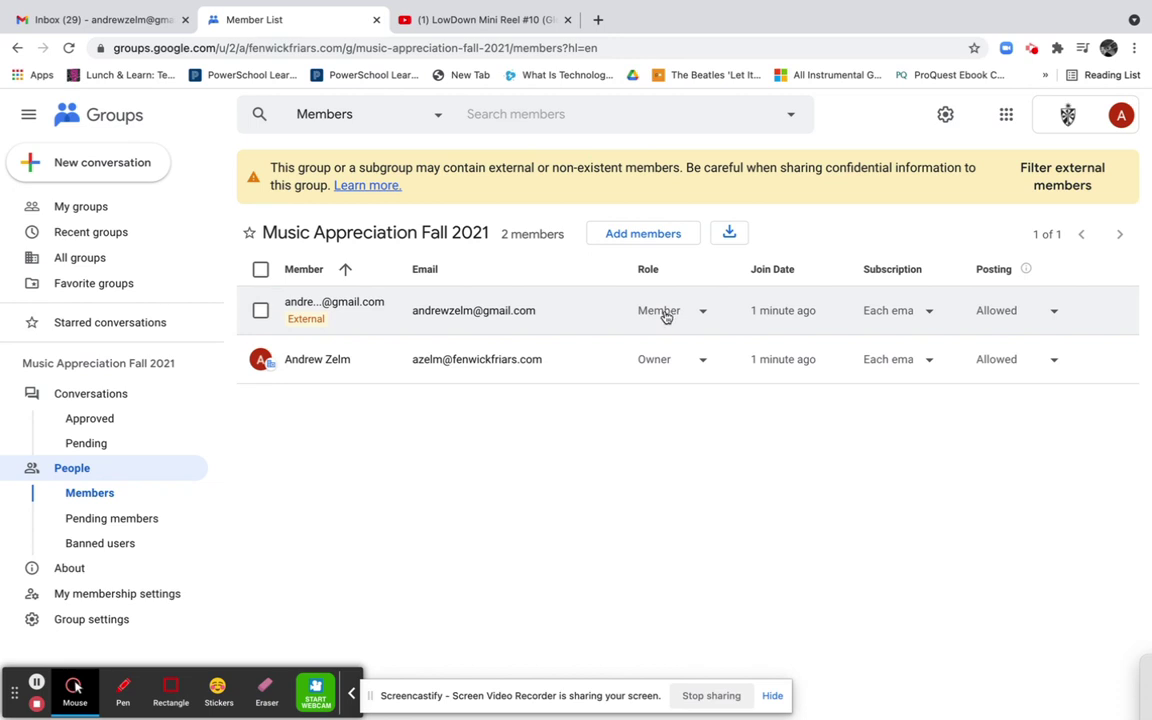
{"action": "left_click", "coordinate": [936, 318]}
{"action": "left_click", "coordinate": [936, 318]}
{"action": "left_click", "coordinate": [990, 311]}
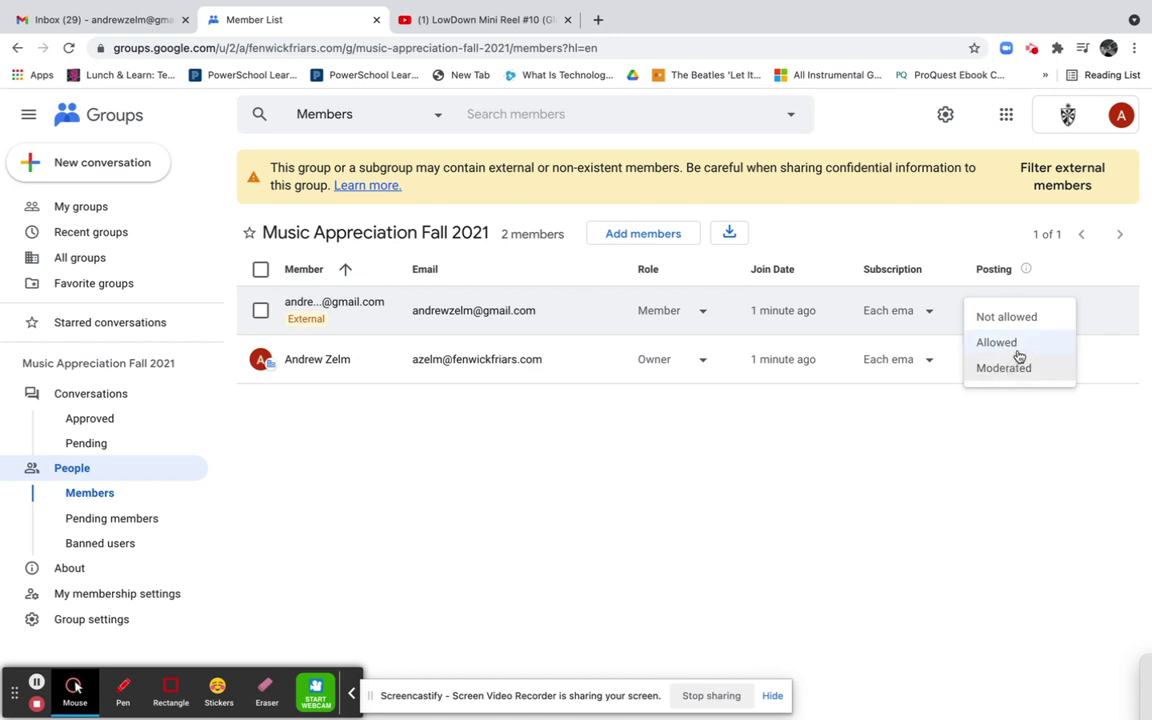
{"action": "left_click", "coordinate": [1005, 342]}
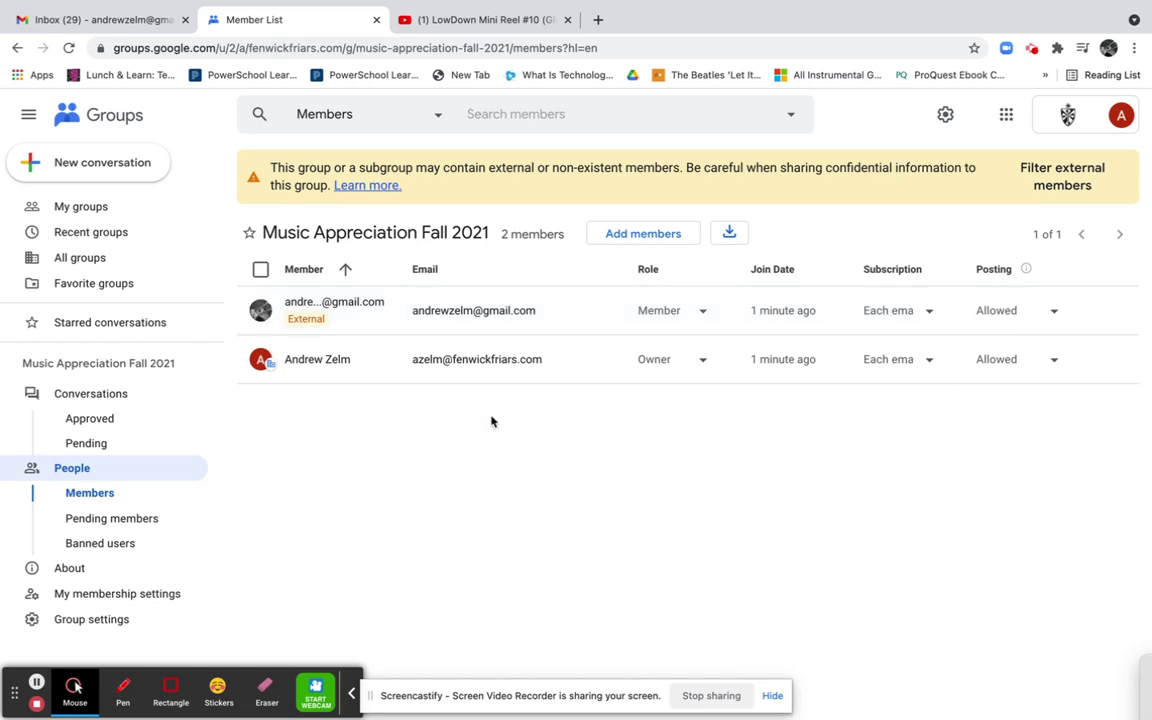
Check the pending members and banned users, then return to My groups
{"action": "left_click", "coordinate": [109, 527]}
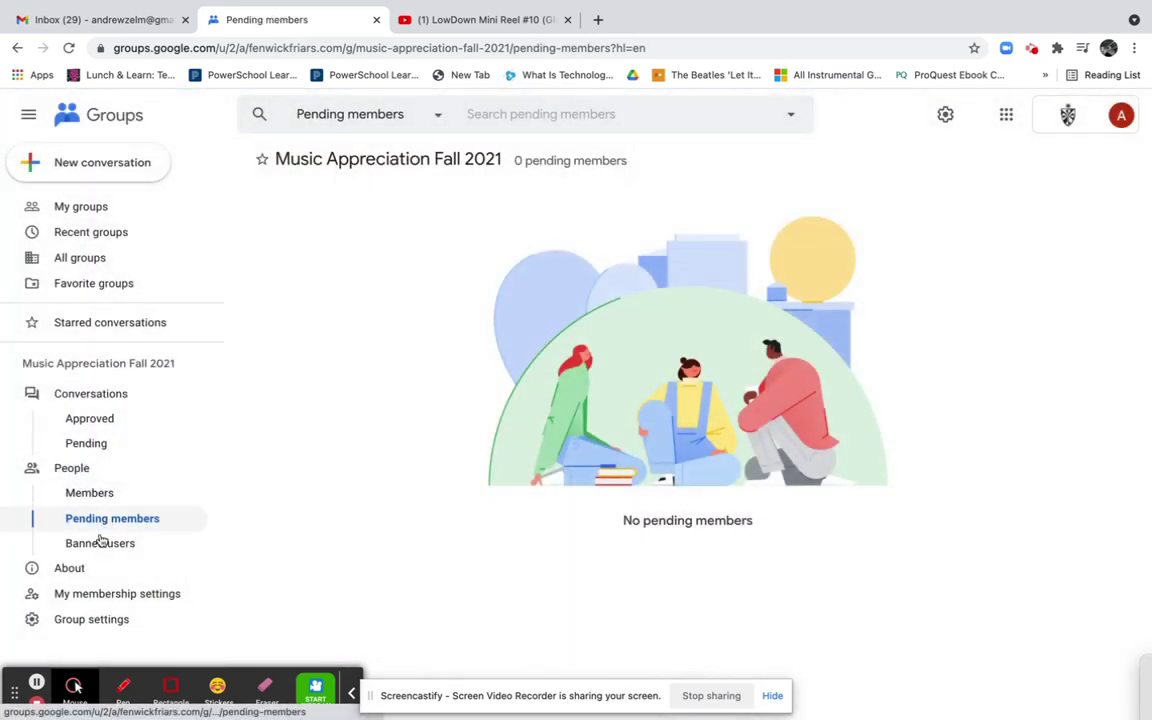
{"action": "left_click", "coordinate": [100, 543]}
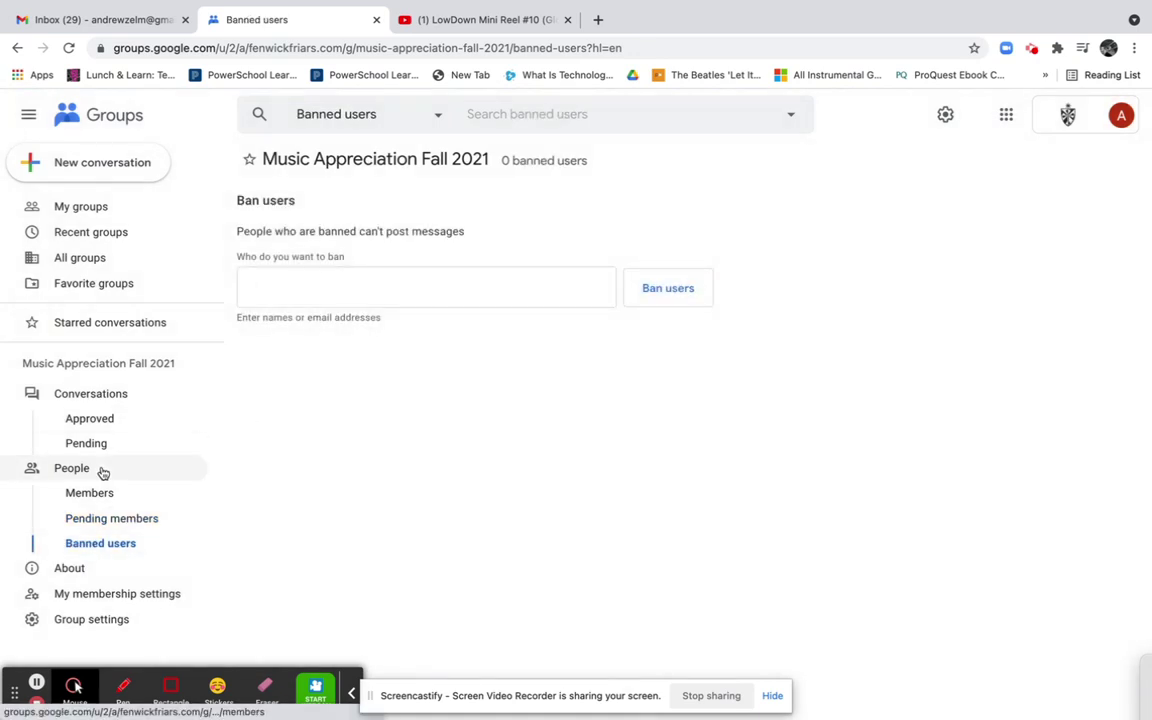
{"action": "left_click", "coordinate": [280, 292]}
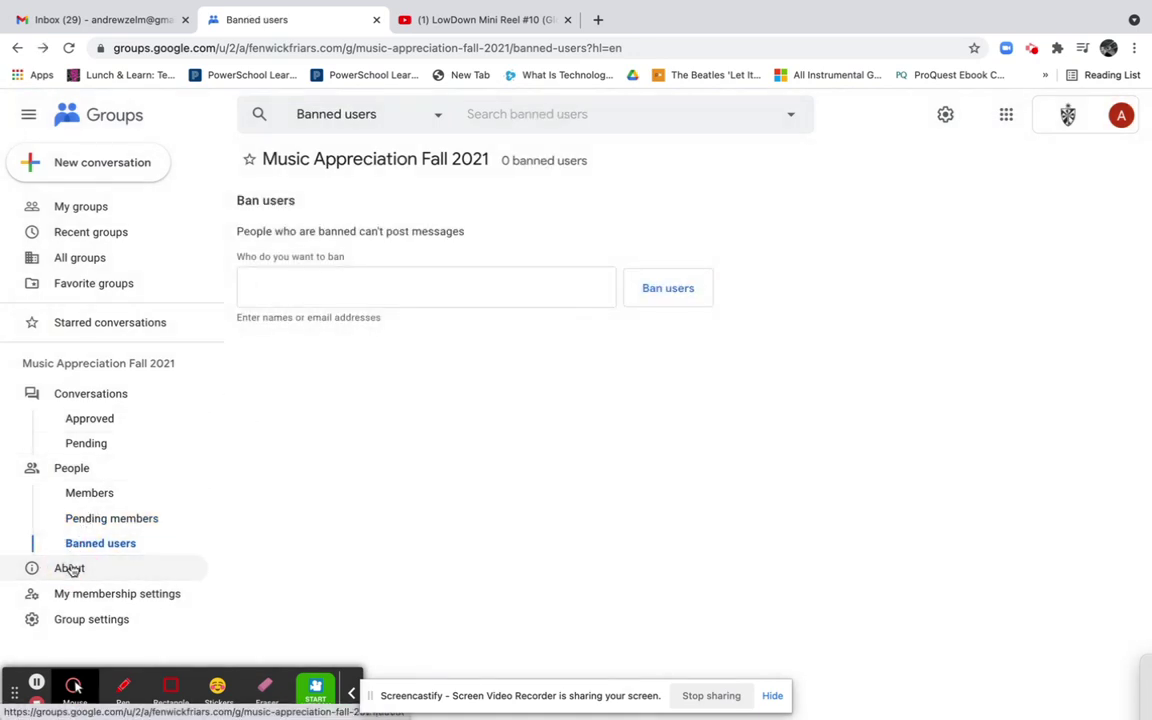
{"action": "left_click", "coordinate": [77, 569]}
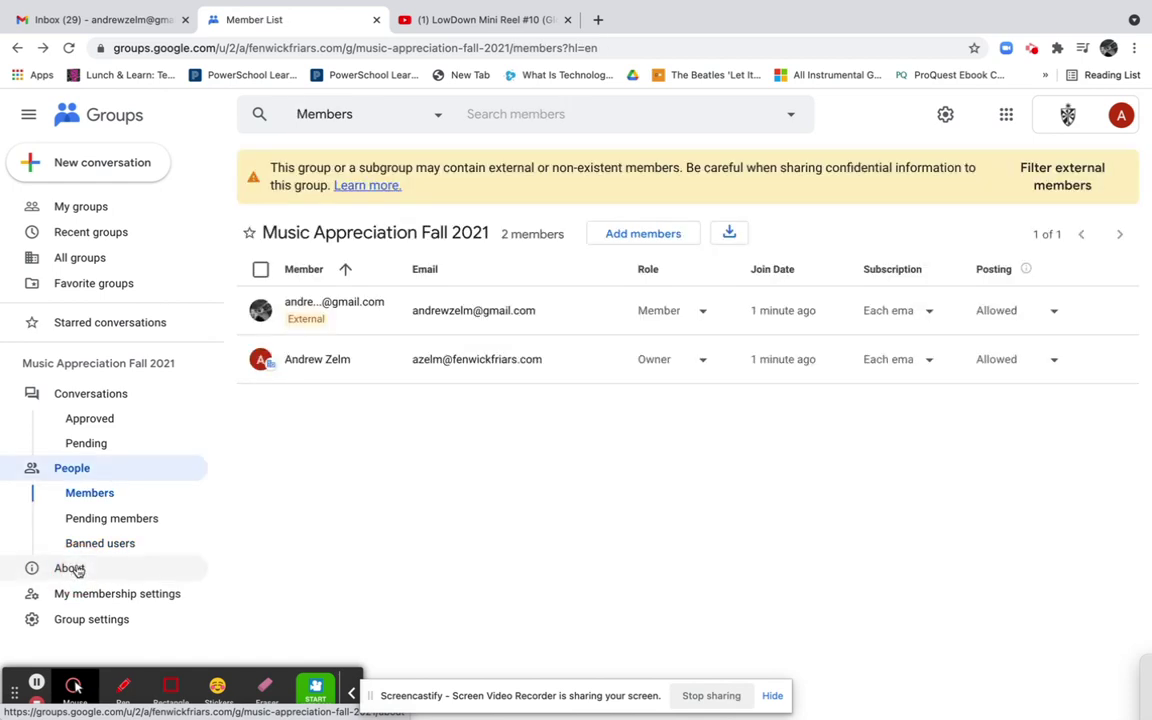
{"action": "left_click", "coordinate": [82, 593]}
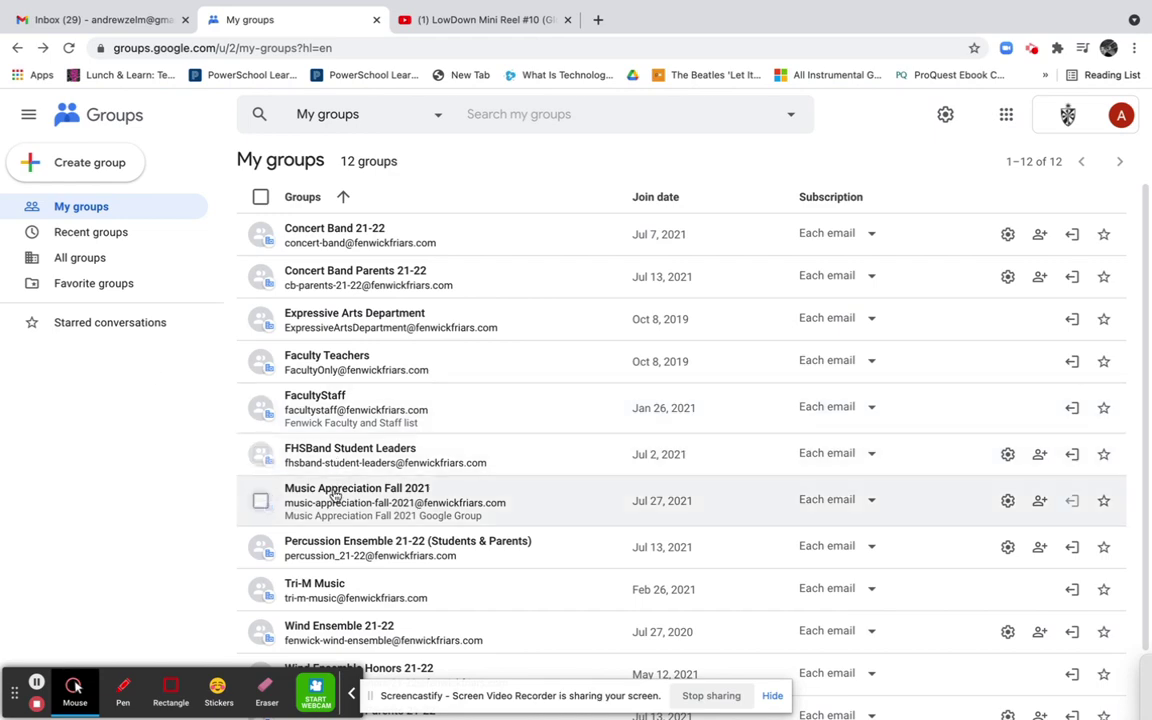
Open Music Appreciation Fall 2021's About page and highlight its description and each privacy rule
{"action": "left_click", "coordinate": [300, 497]}
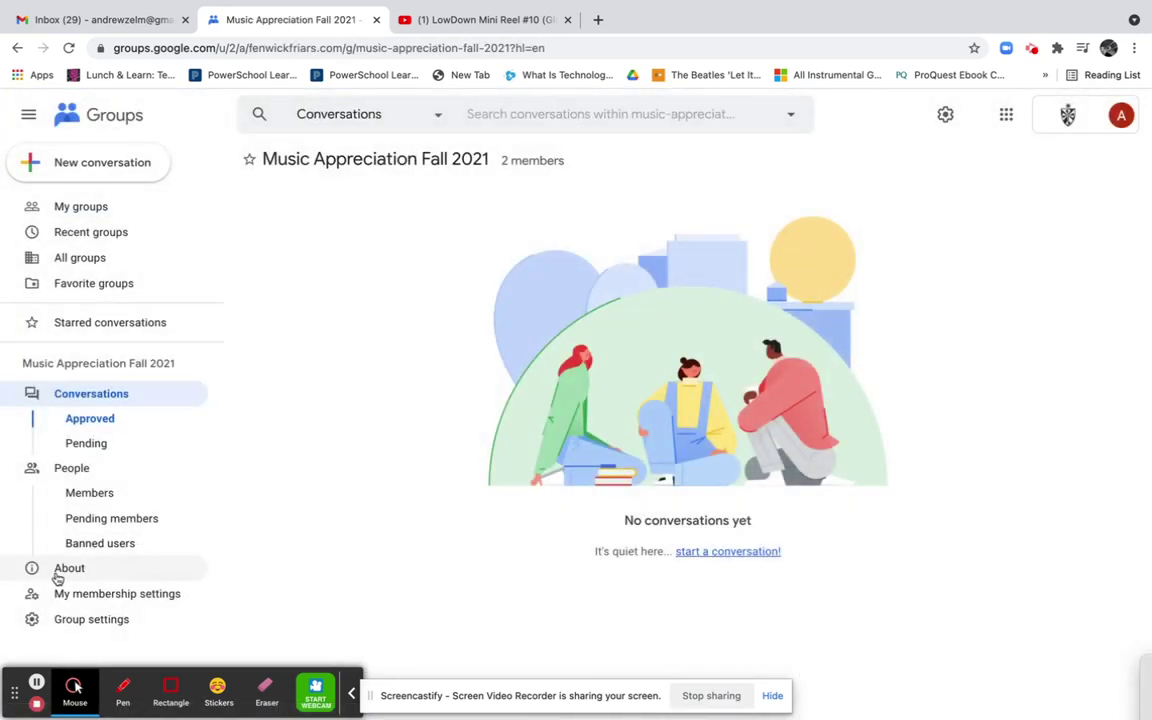
{"action": "left_click", "coordinate": [57, 572]}
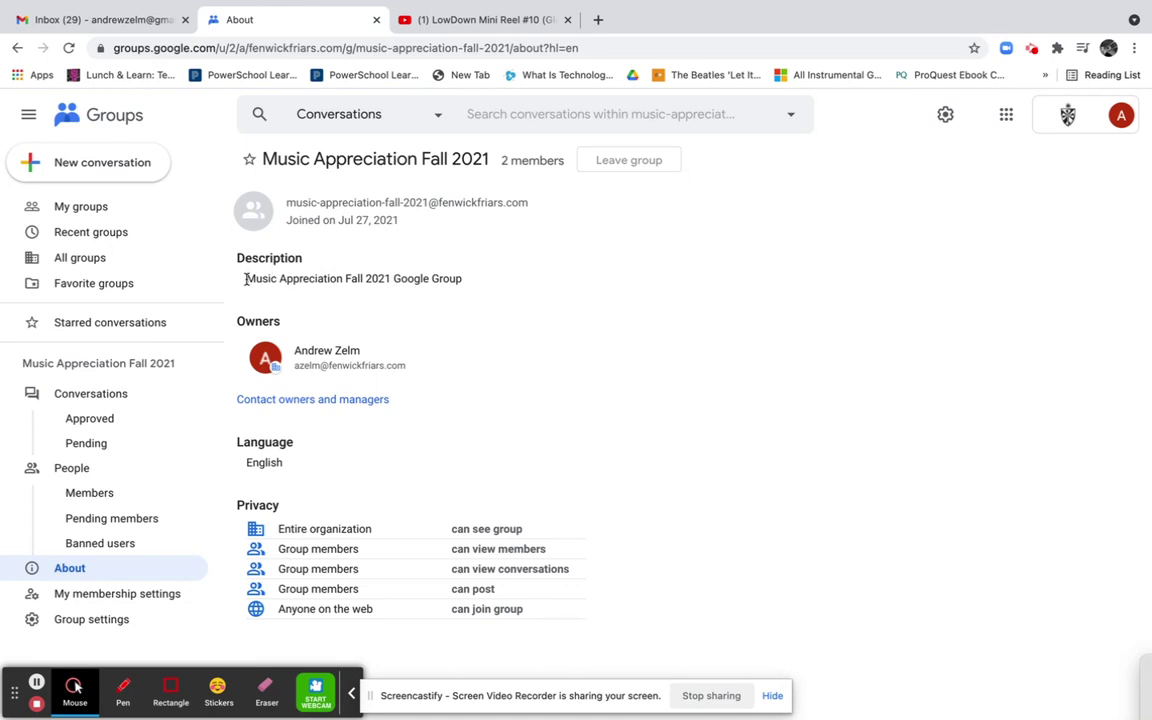
{"action": "left_click_drag", "start_coordinate": [245, 279], "coordinate": [461, 280]}
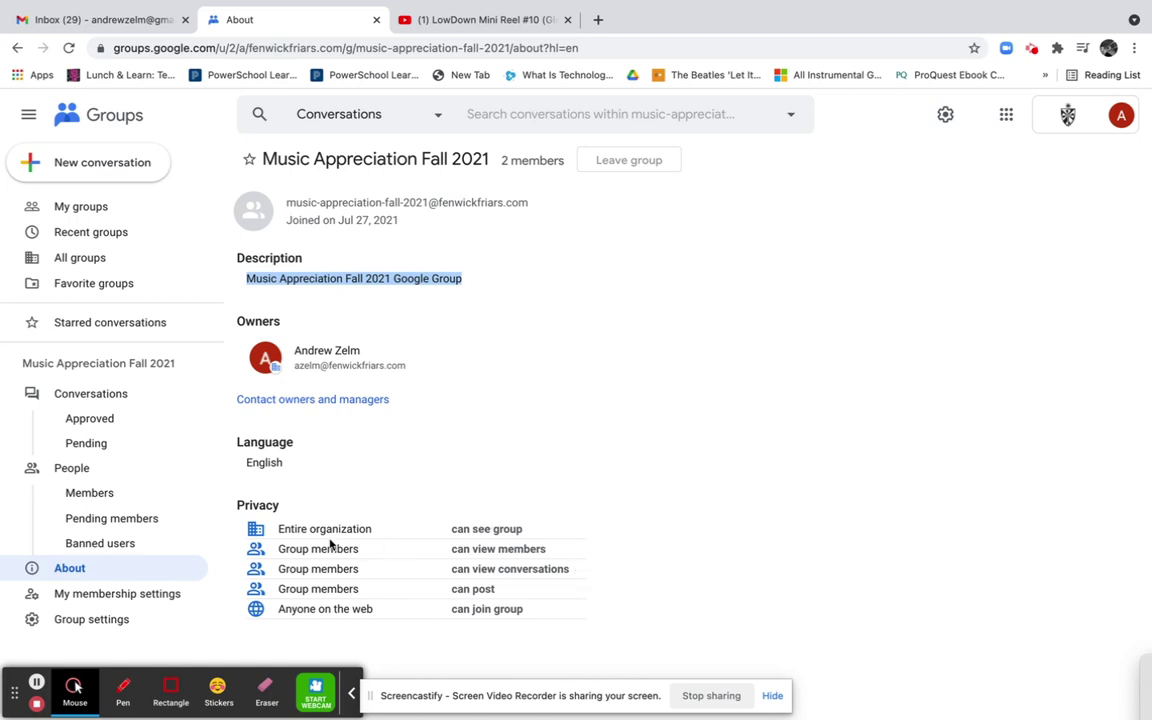
{"action": "left_click_drag", "start_coordinate": [452, 528], "coordinate": [543, 534]}
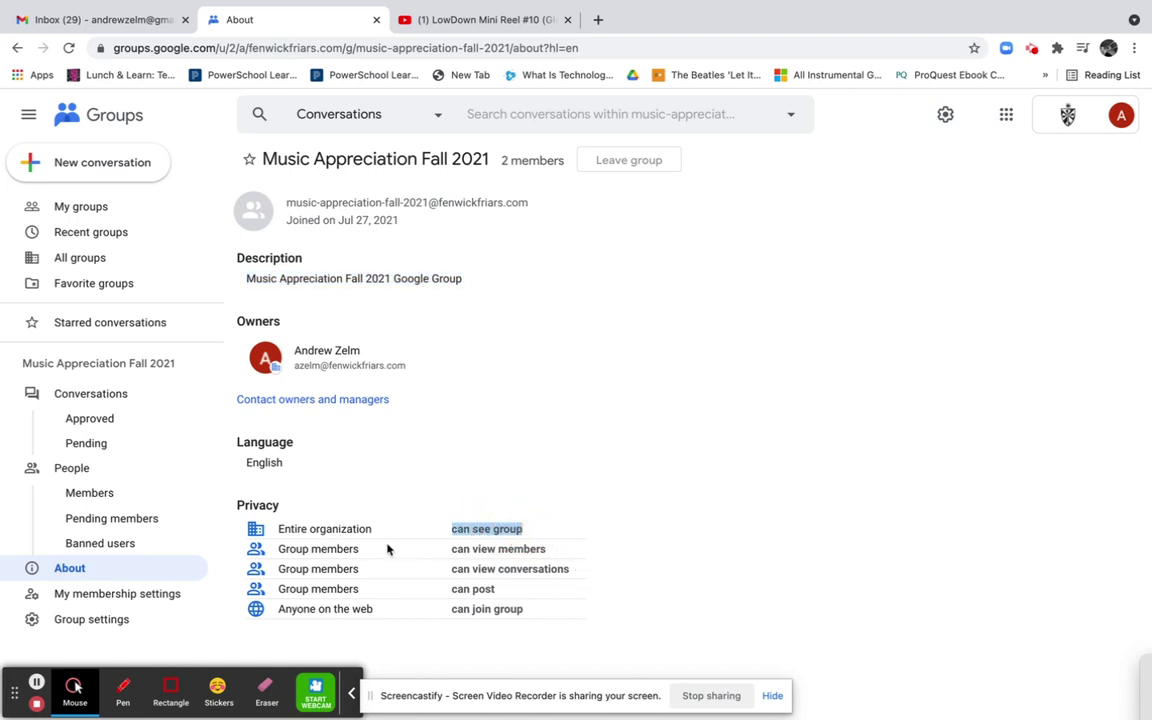
{"action": "left_click_drag", "start_coordinate": [452, 548], "coordinate": [530, 566]}
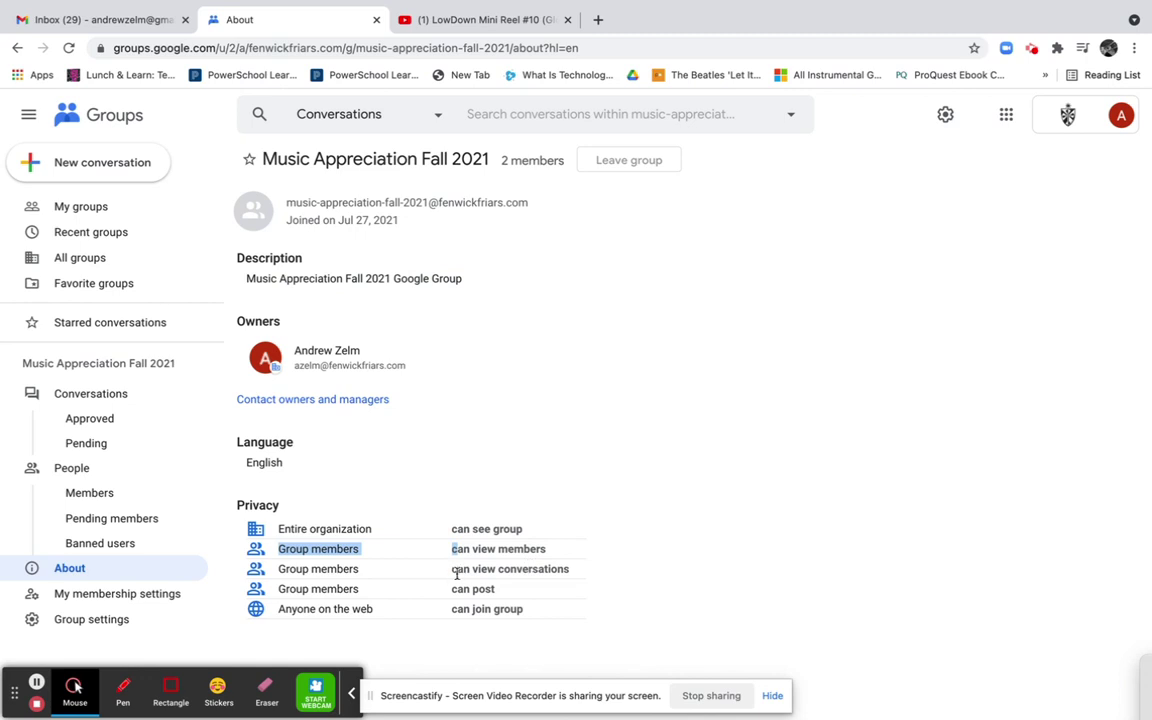
{"action": "left_click_drag", "start_coordinate": [449, 572], "coordinate": [578, 573]}
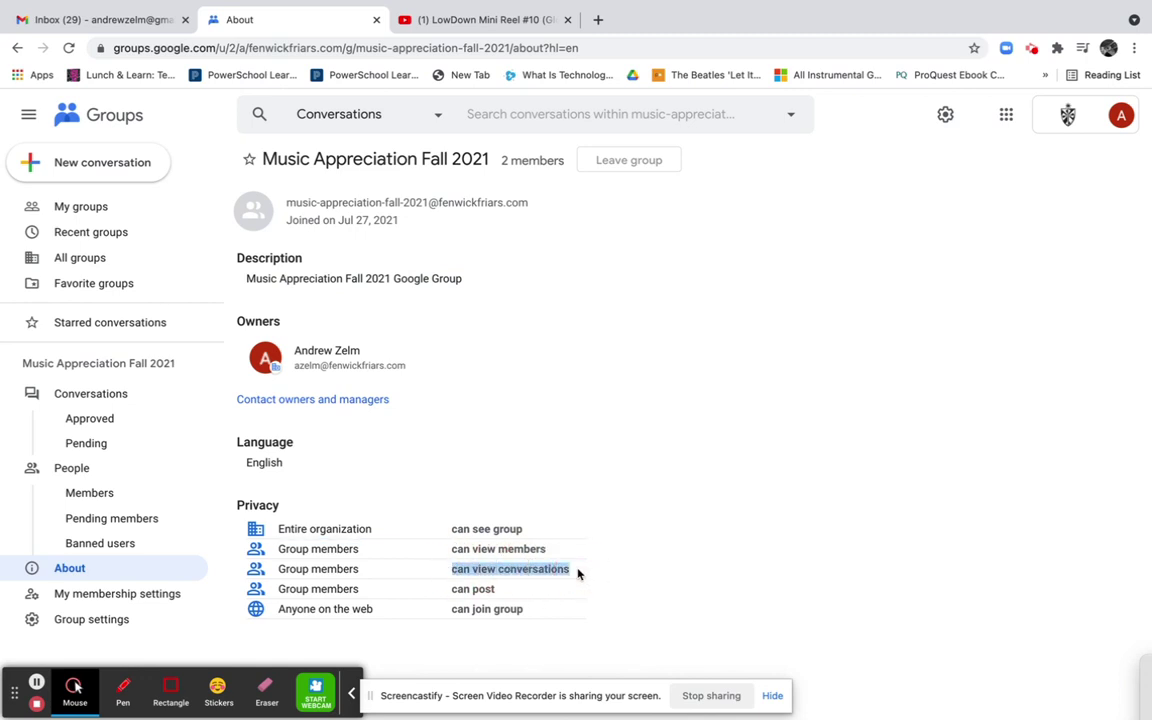
{"action": "left_click_drag", "start_coordinate": [452, 589], "coordinate": [531, 610]}
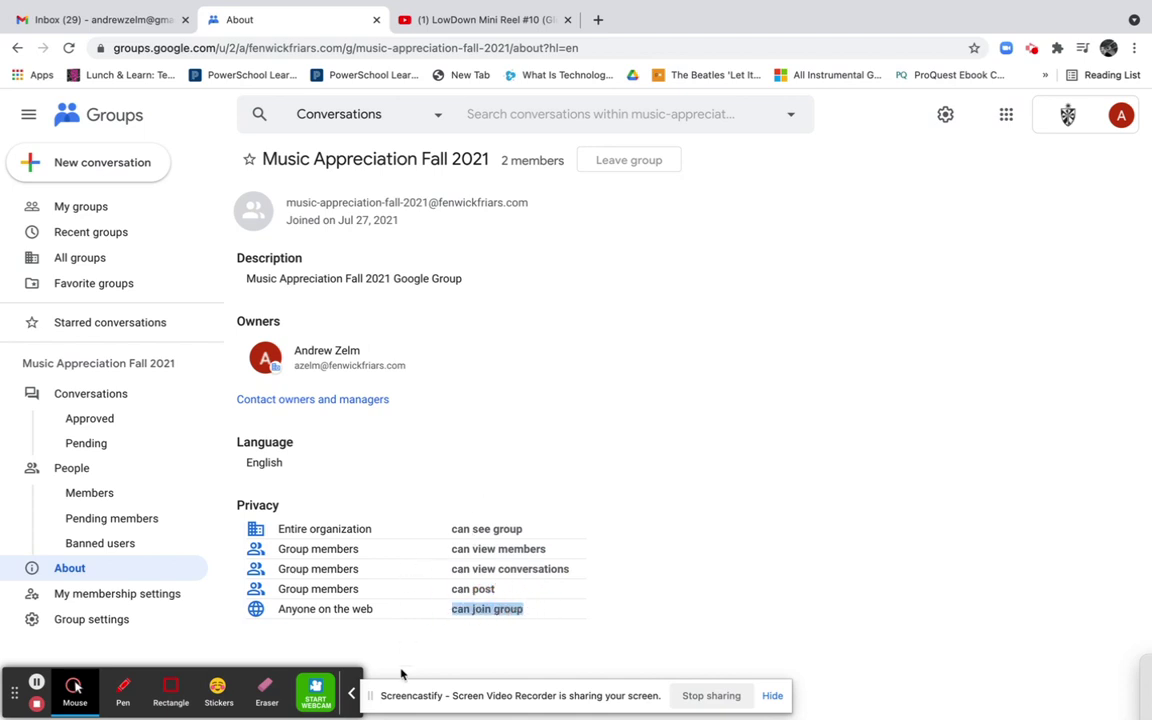
Keep the membership subscription at Each email, then go to the group's settings
{"action": "left_click", "coordinate": [115, 594]}
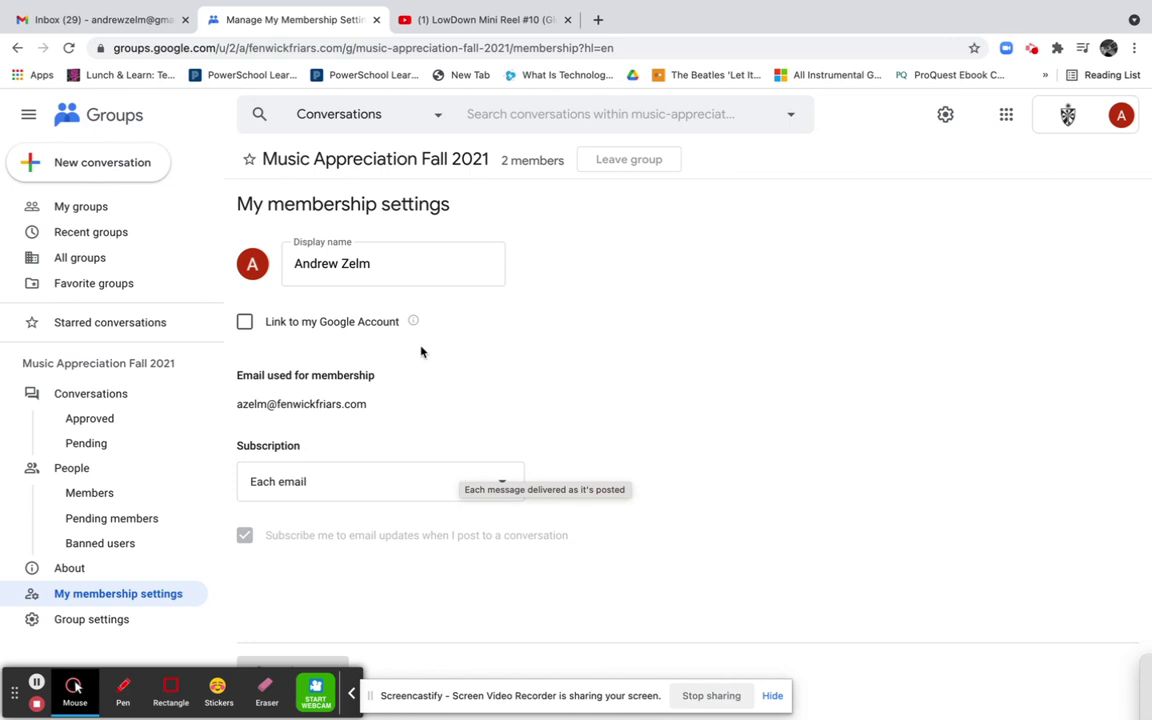
{"action": "left_click", "coordinate": [340, 488]}
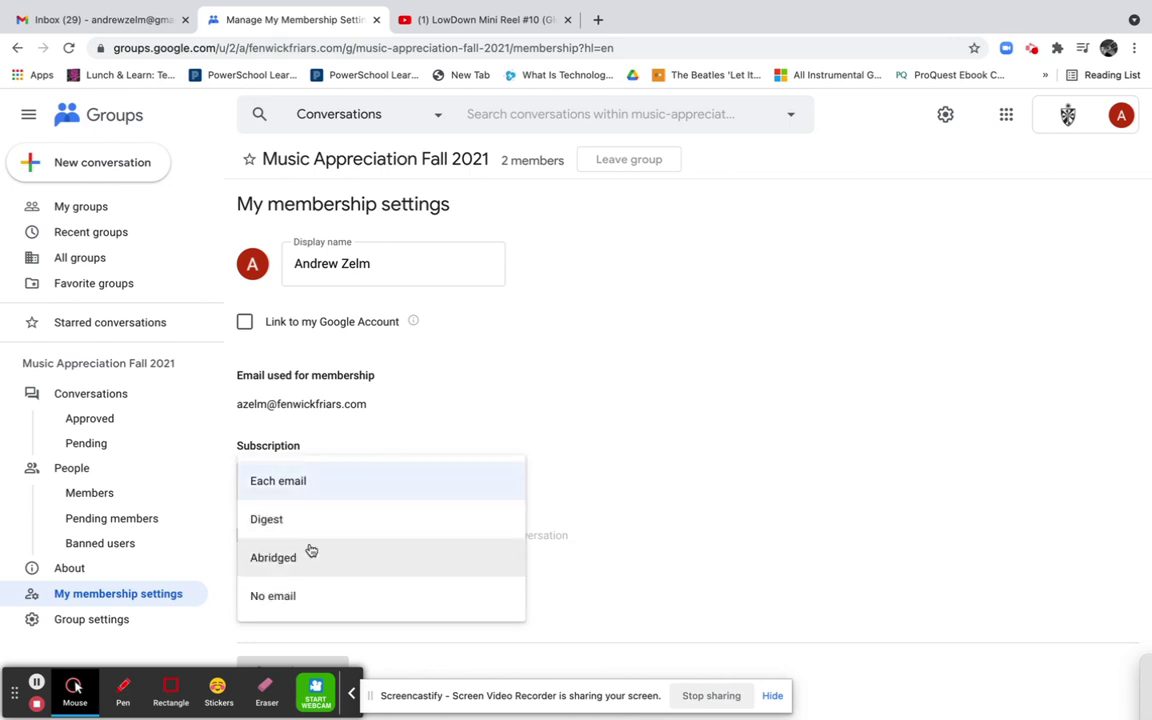
{"action": "left_click", "coordinate": [545, 330]}
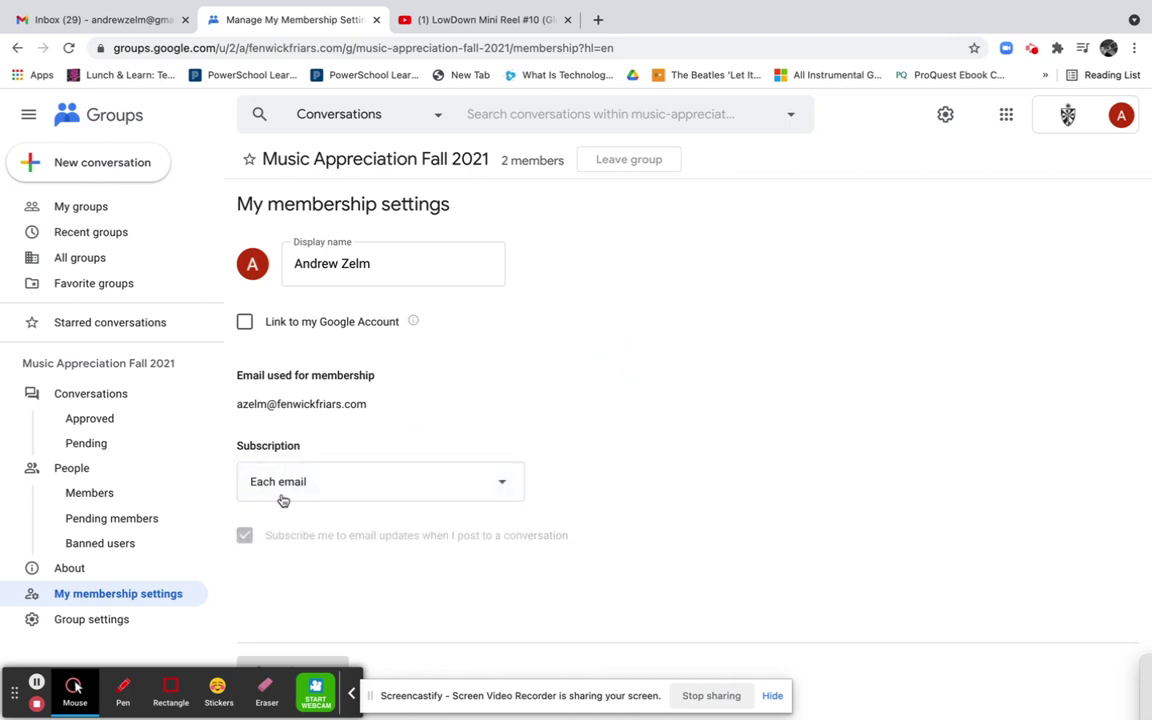
{"action": "left_click", "coordinate": [72, 622]}
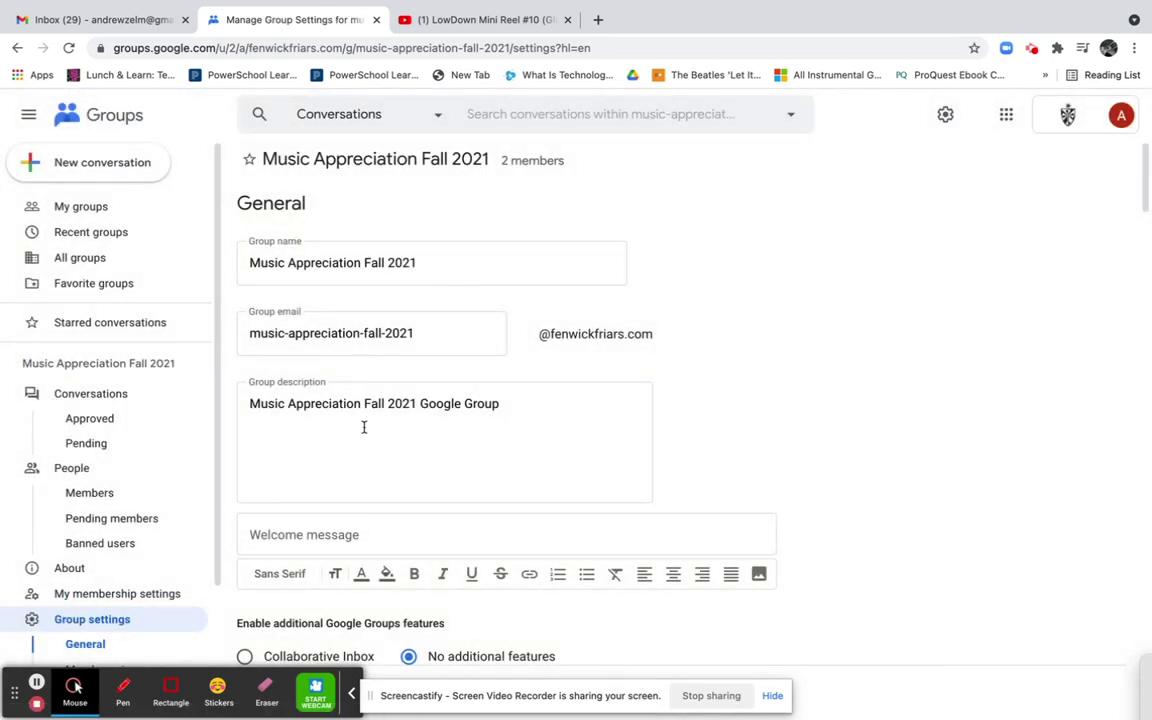
Enter 'Welcome Students!' as the group welcome message and begin inserting an image
{"action": "left_click", "coordinate": [370, 258]}
{"action": "left_click", "coordinate": [360, 330]}
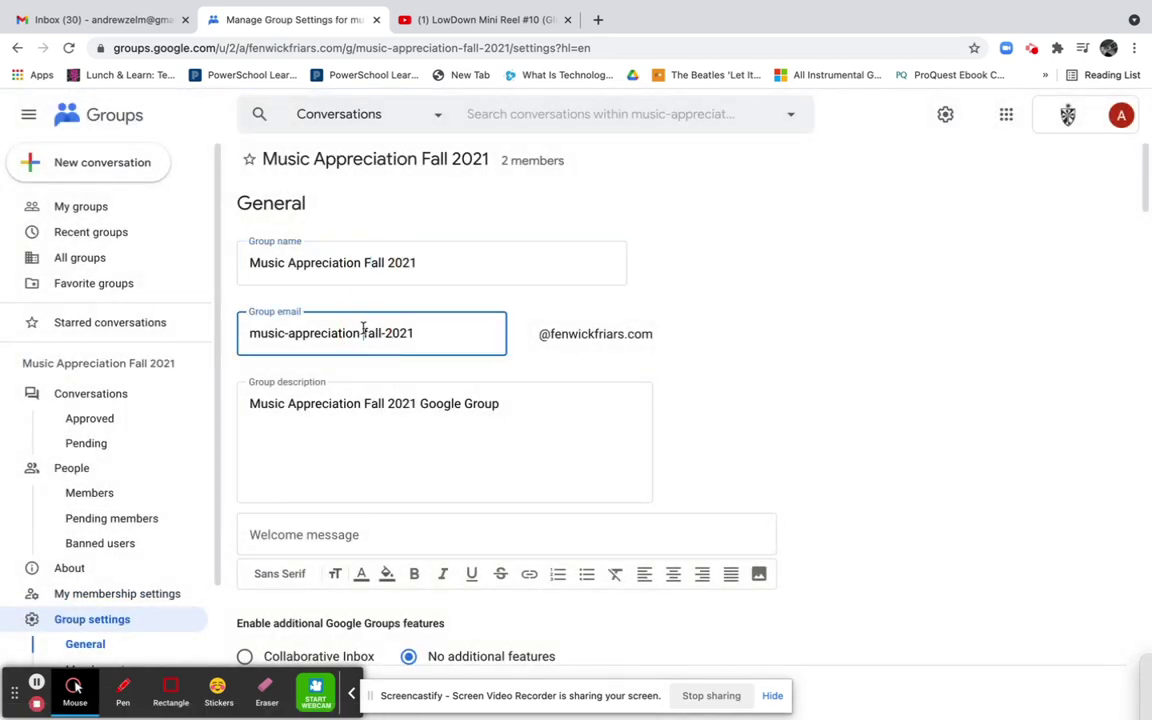
{"action": "left_click", "coordinate": [366, 418]}
{"action": "scroll", "coordinate": [365, 418], "scroll_direction": "down", "scroll_amount": 1}
{"action": "left_click", "coordinate": [370, 414]}
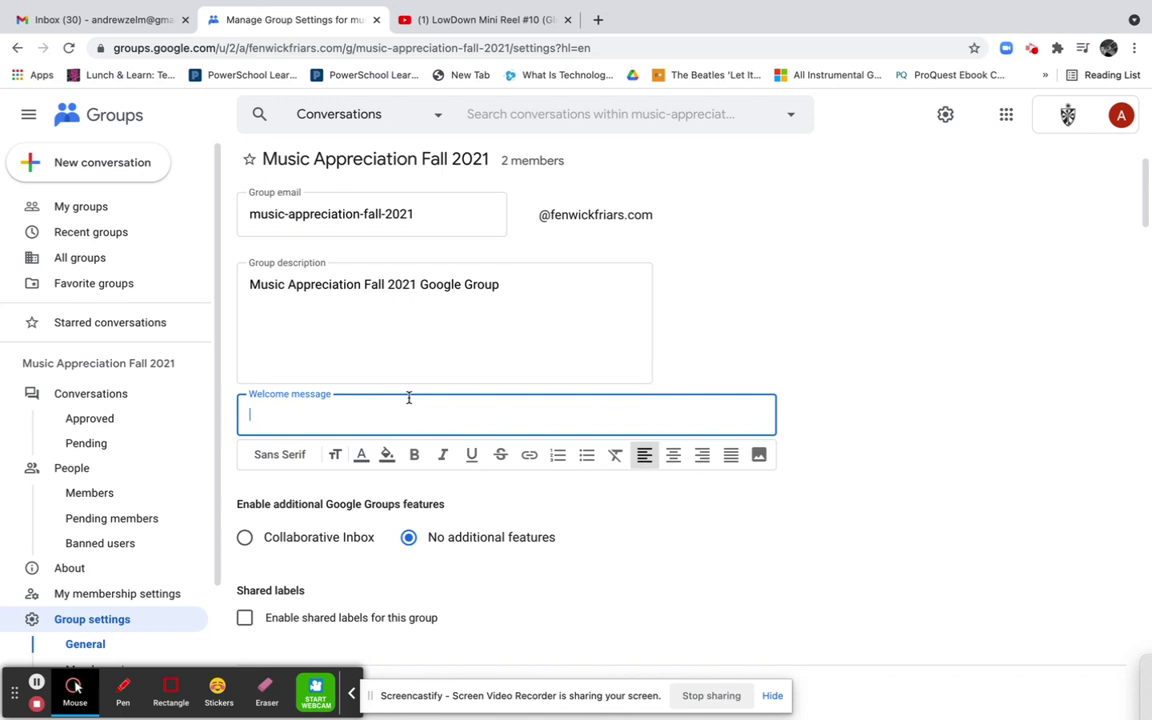
{"action": "type", "text": "Welcome Students!"}
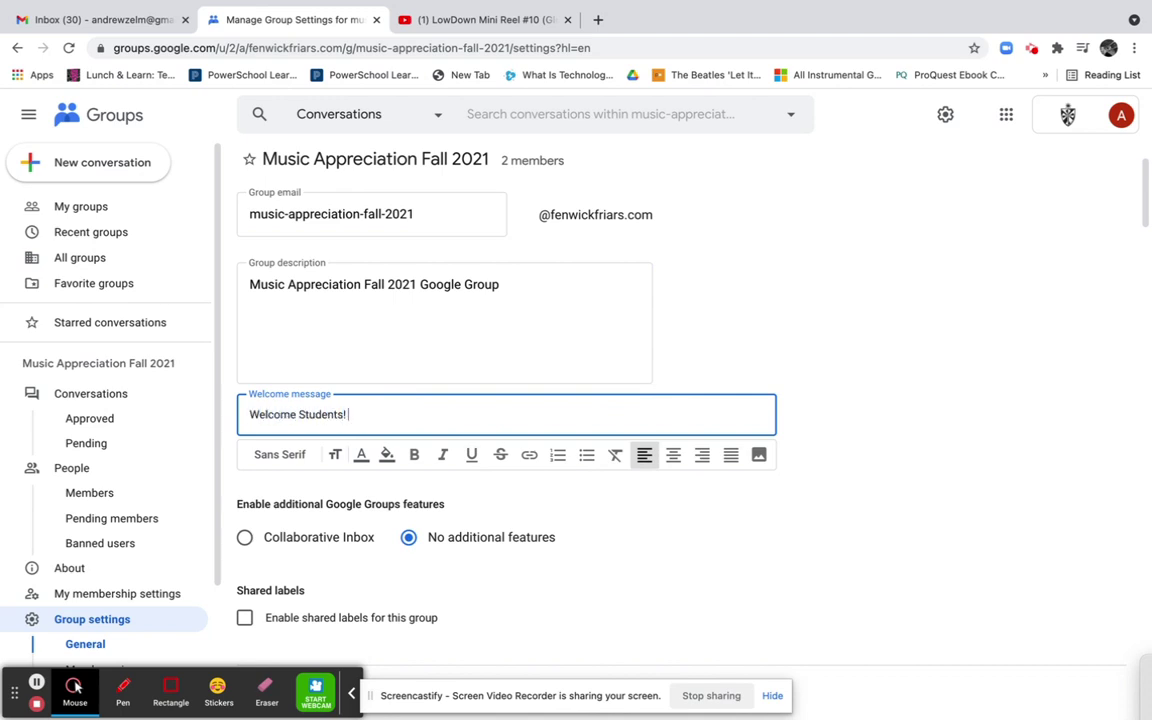
{"action": "left_click", "coordinate": [759, 455]}
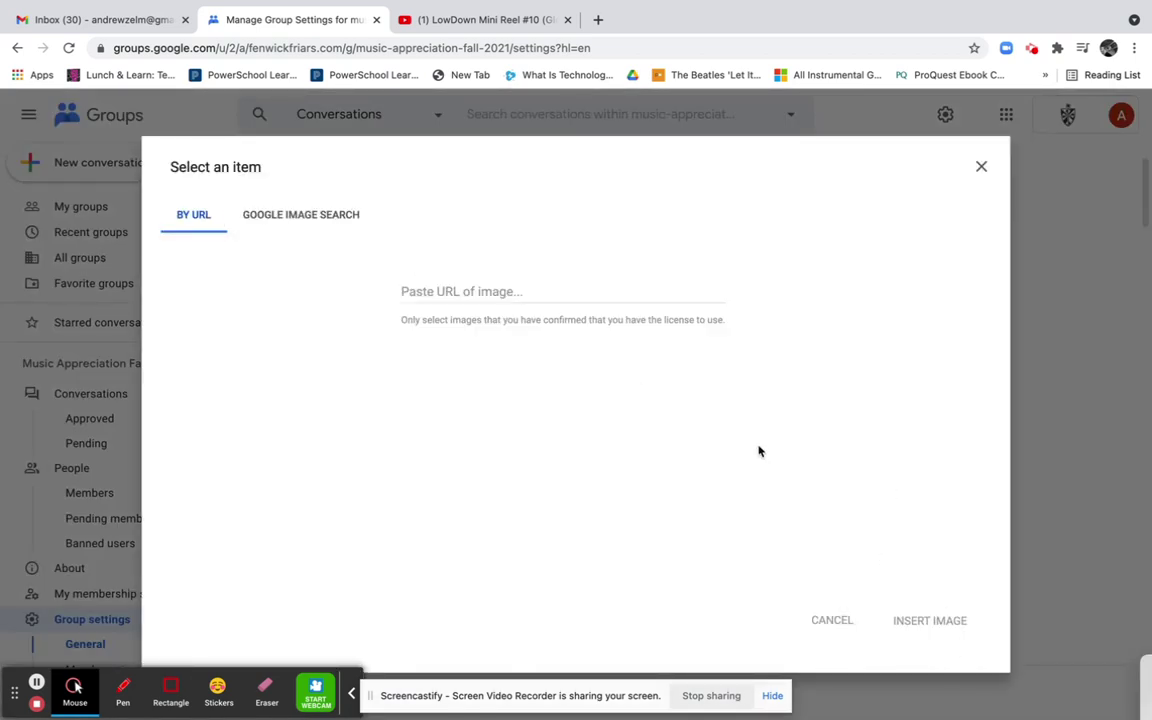
Search Google Images for 'fenwick logo', then refine it to 'fenwick friar logo'
{"action": "left_click", "coordinate": [257, 216]}
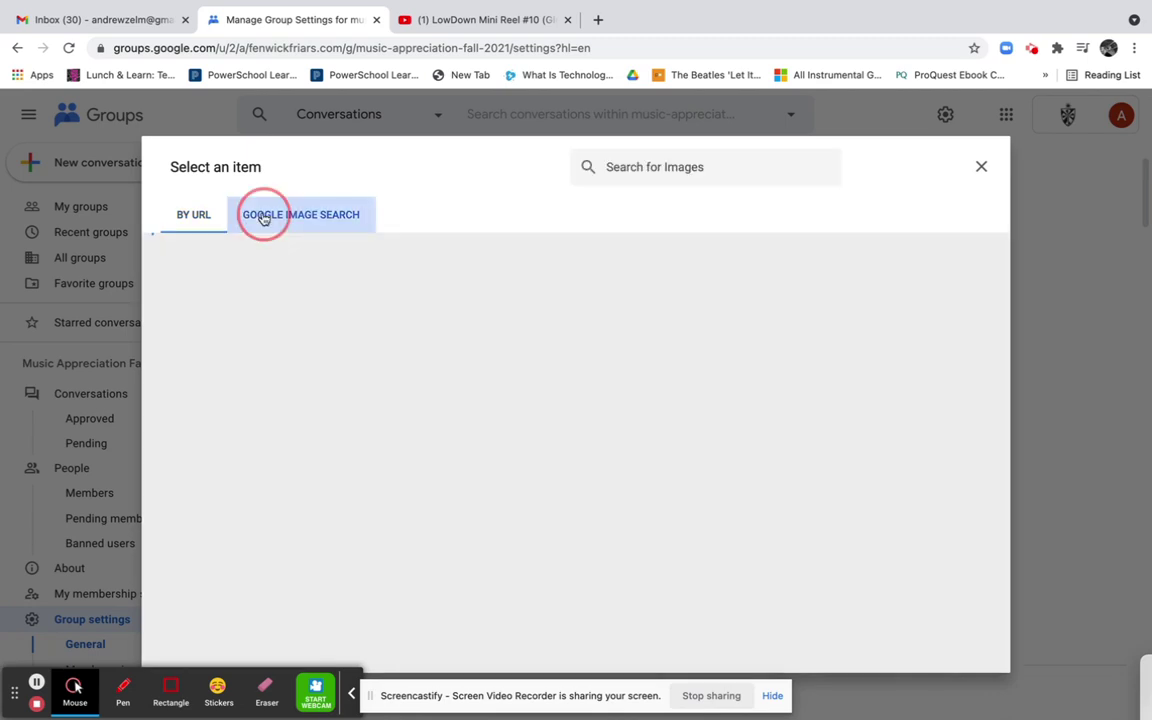
{"action": "type", "text": "fenwick logo"}
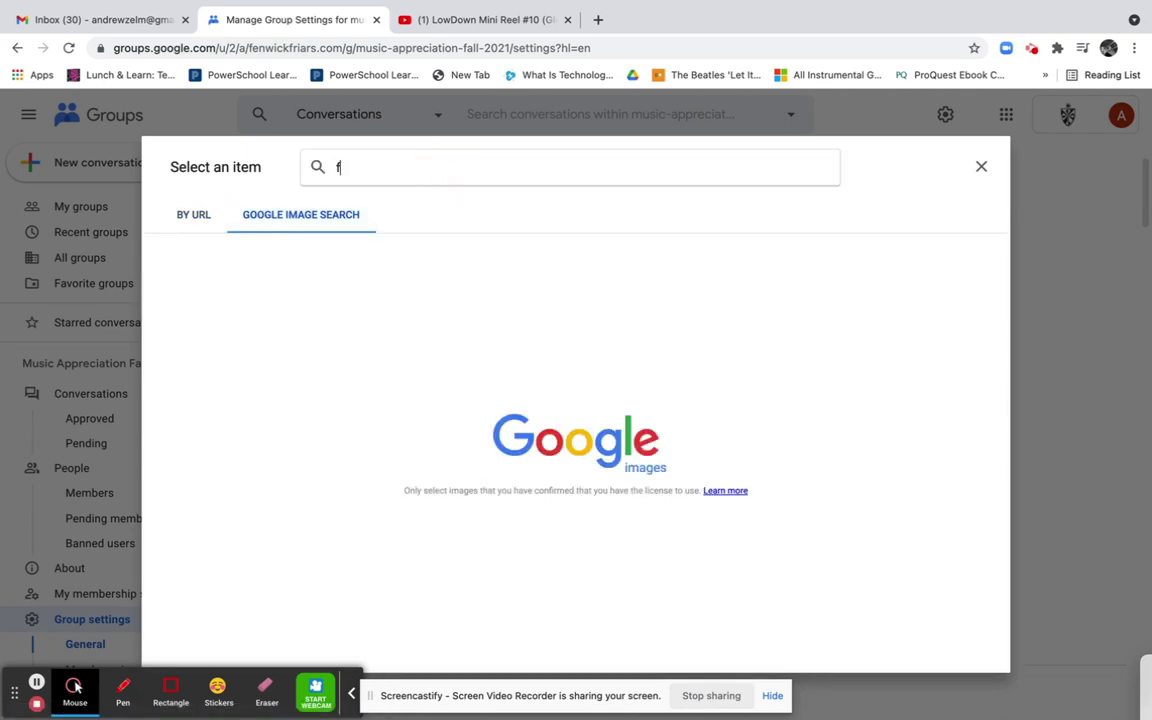
{"action": "key", "text": "Return"}
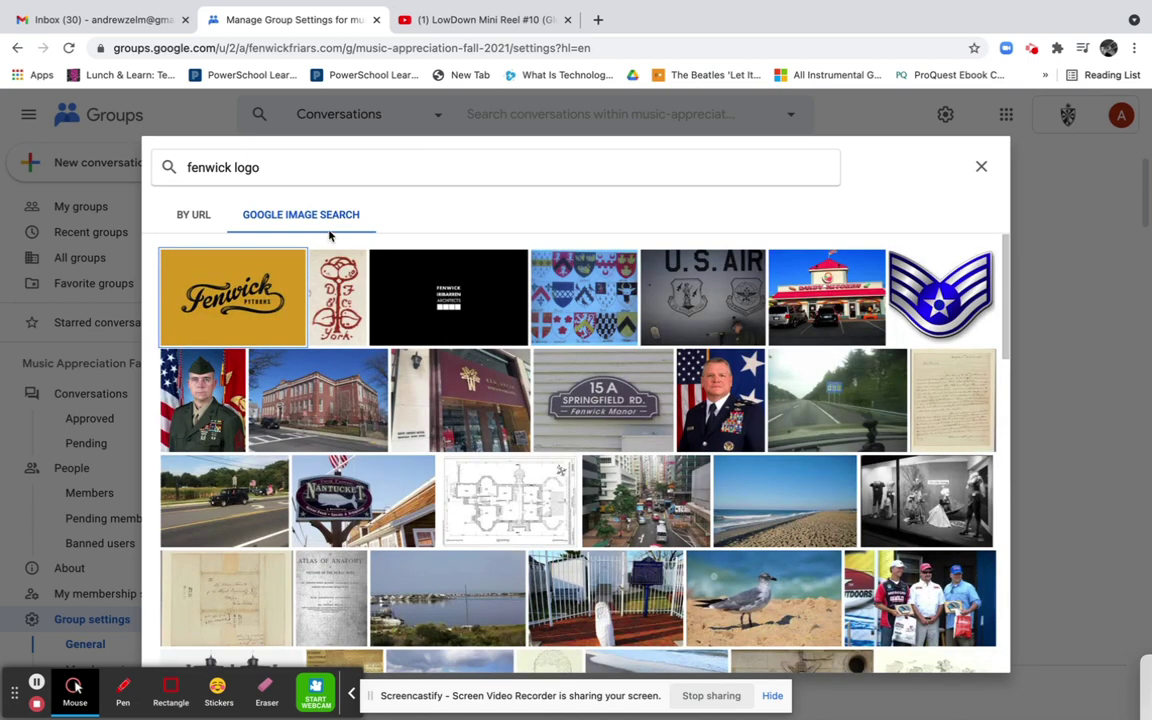
{"action": "left_click", "coordinate": [232, 167]}
{"action": "type", "text": "f"}
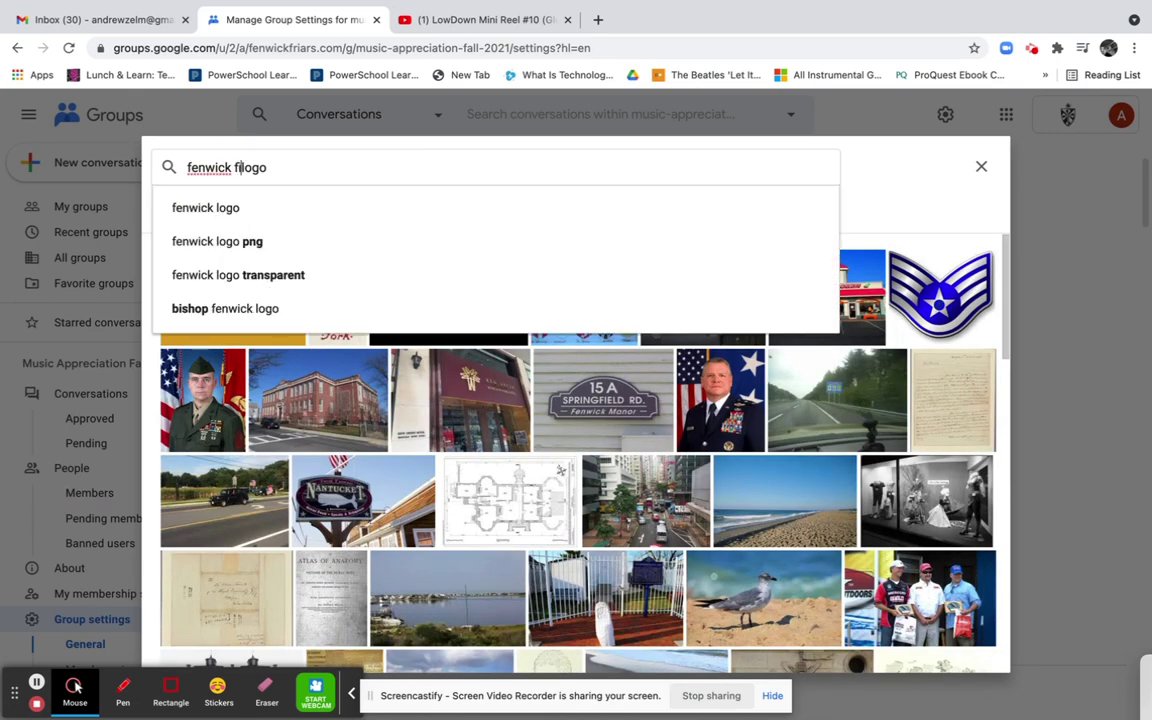
{"action": "type", "text": "riar"}
{"action": "key", "text": "Return"}
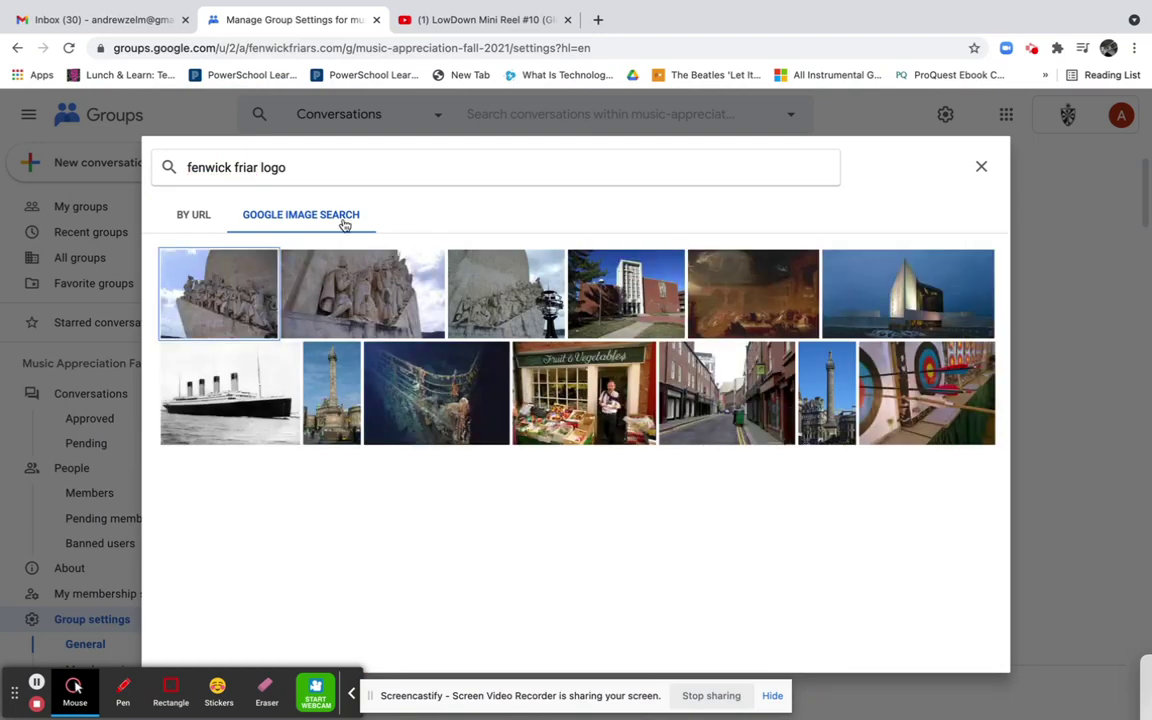
Close the image picker without inserting any picture
{"action": "left_click", "coordinate": [200, 215]}
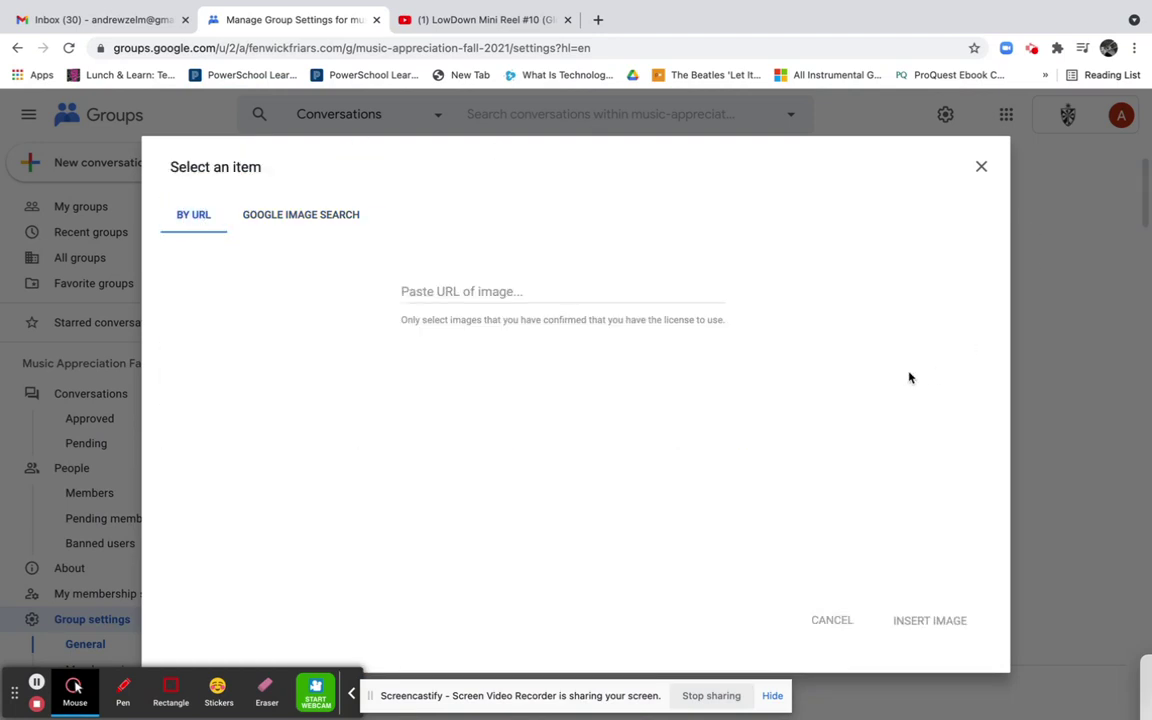
{"action": "left_click", "coordinate": [980, 167]}
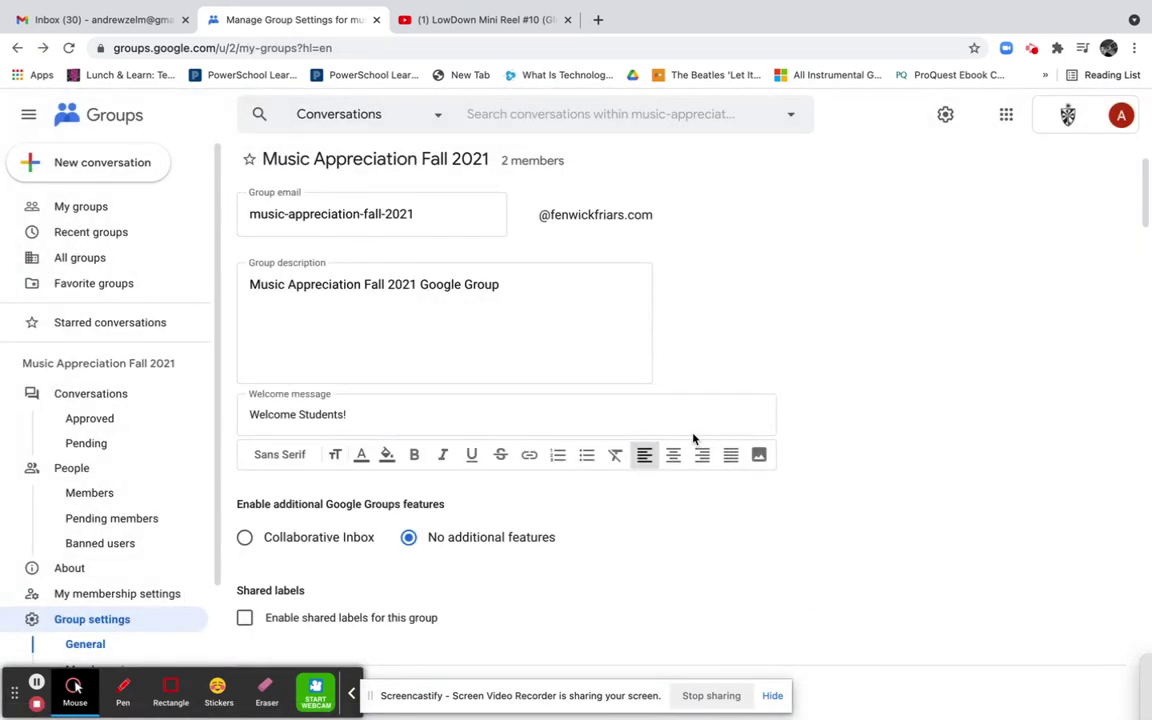
{"action": "left_click", "coordinate": [759, 454]}
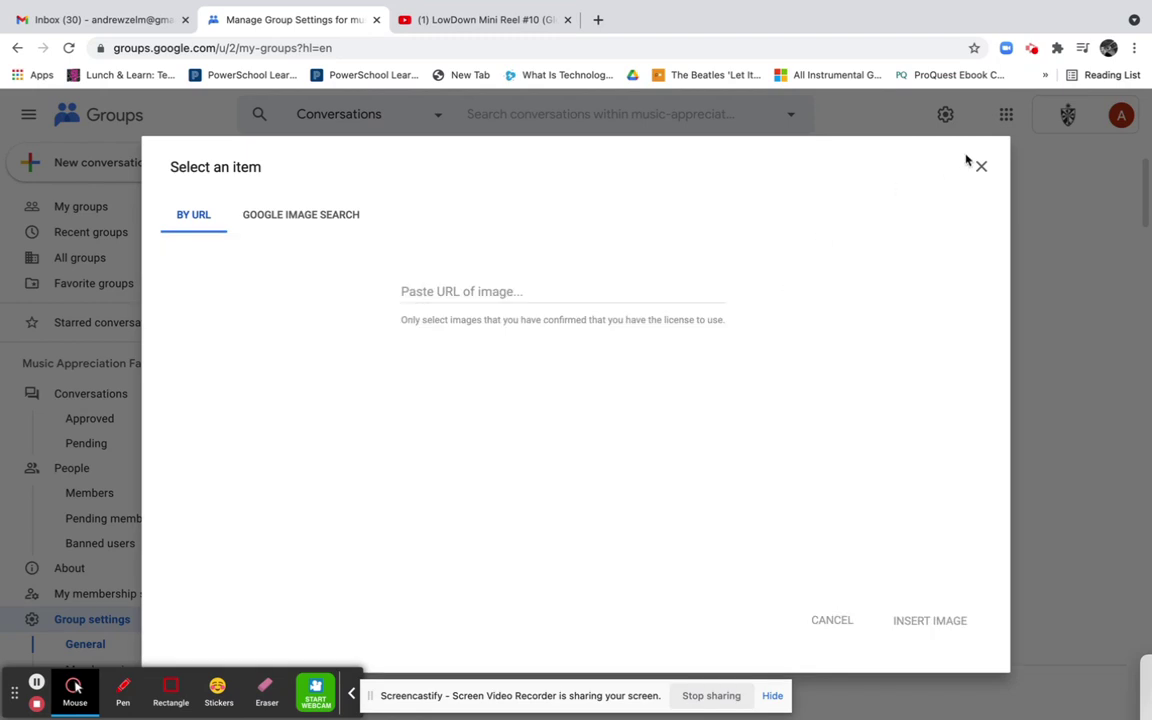
{"action": "left_click", "coordinate": [981, 166]}
Turn on the Collaborative Inbox features
{"action": "scroll", "coordinate": [440, 535], "scroll_direction": "down", "scroll_amount": 1}
{"action": "scroll", "coordinate": [436, 543], "scroll_direction": "down", "scroll_amount": 5}
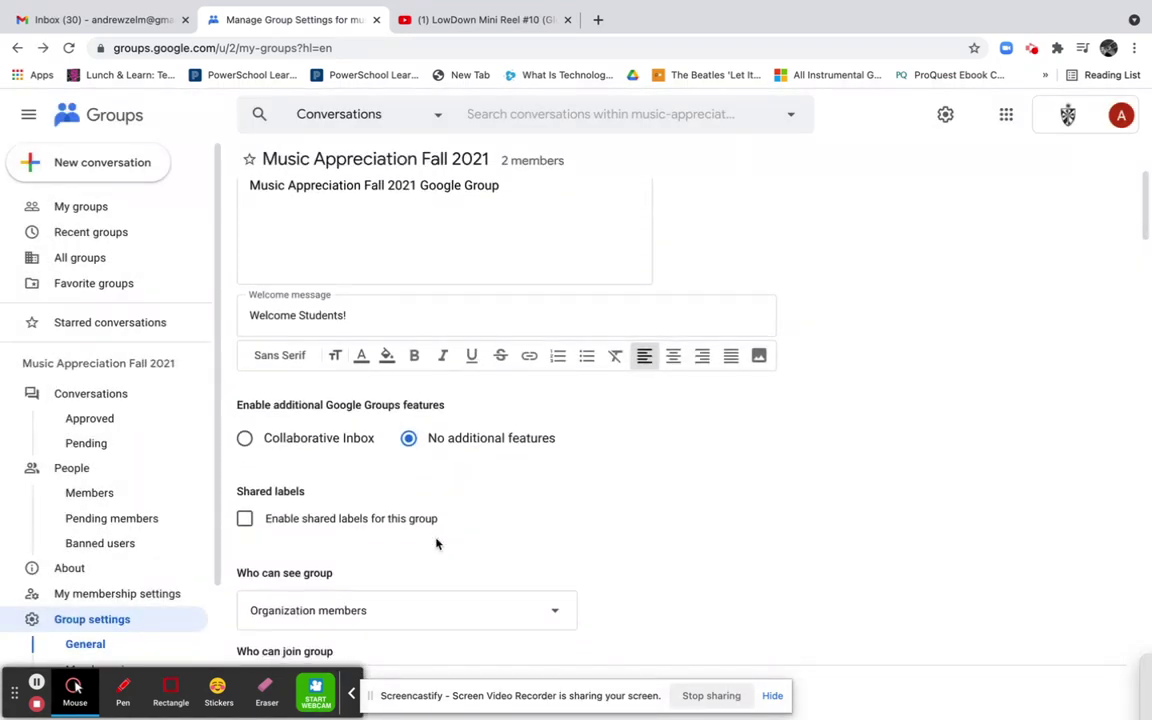
{"action": "scroll", "coordinate": [436, 543], "scroll_direction": "down", "scroll_amount": 1}
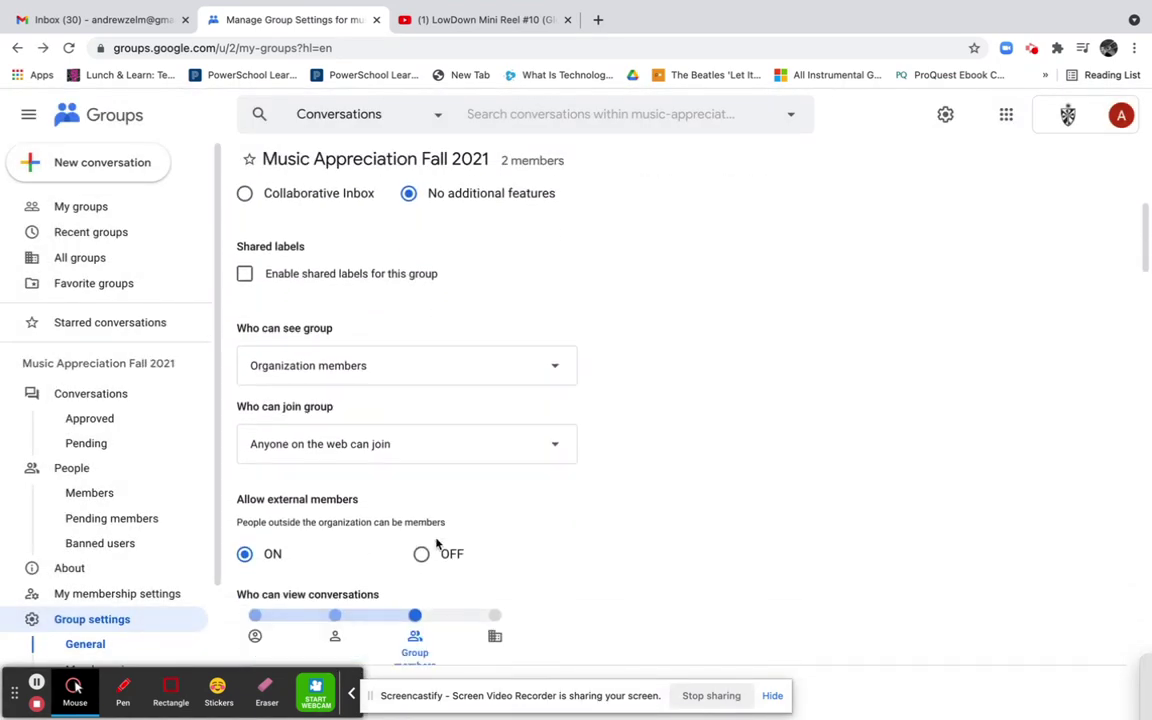
{"action": "scroll", "coordinate": [419, 440], "scroll_direction": "up", "scroll_amount": 2}
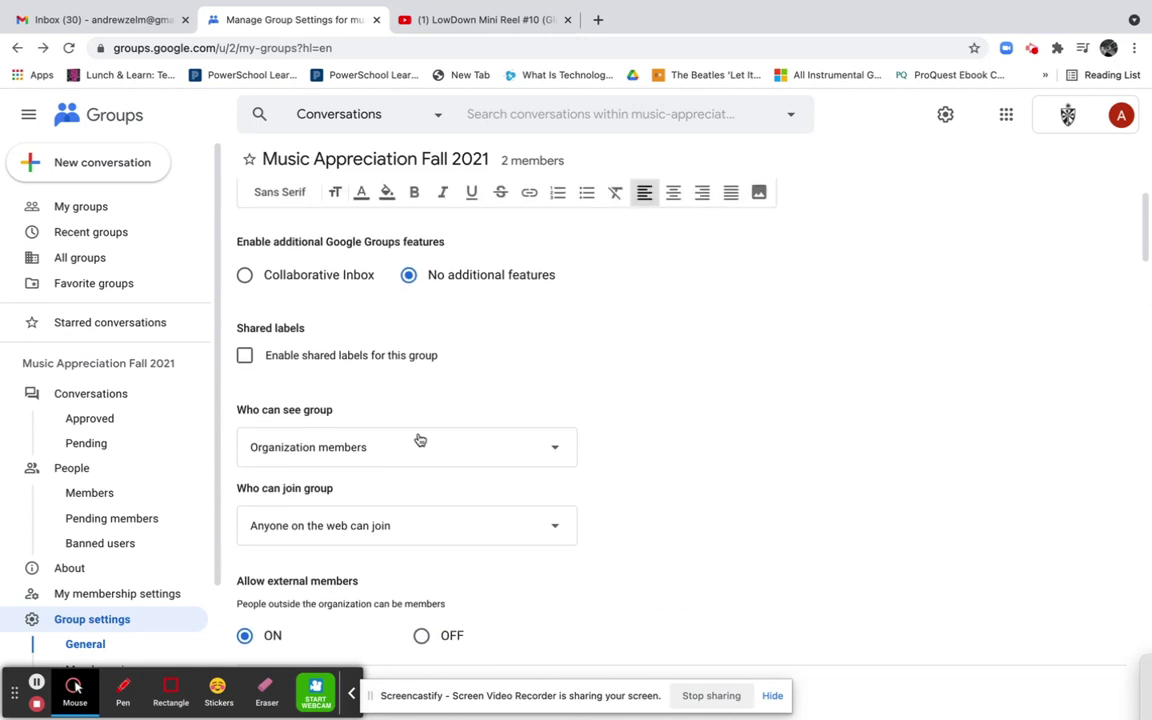
{"action": "left_click", "coordinate": [245, 277]}
Keep visibility at Organization members and set Who can join to 'Anyone on the web can join'
{"action": "scroll", "coordinate": [357, 351], "scroll_direction": "down", "scroll_amount": 1}
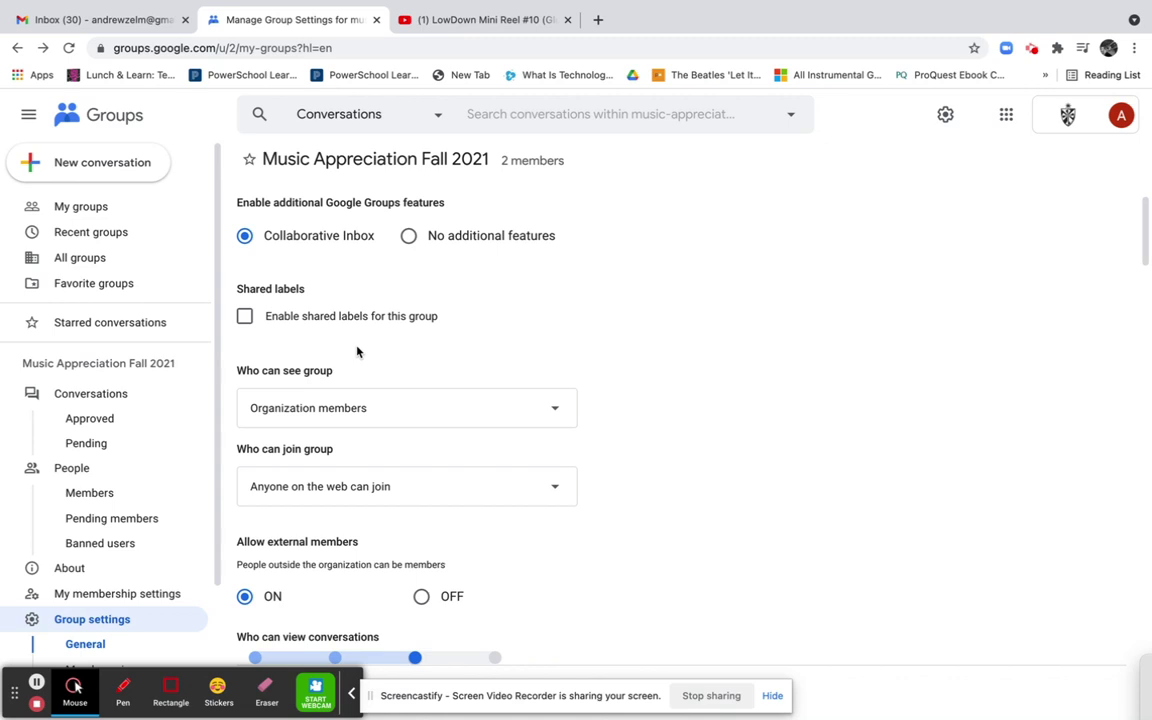
{"action": "scroll", "coordinate": [357, 351], "scroll_direction": "down", "scroll_amount": 3}
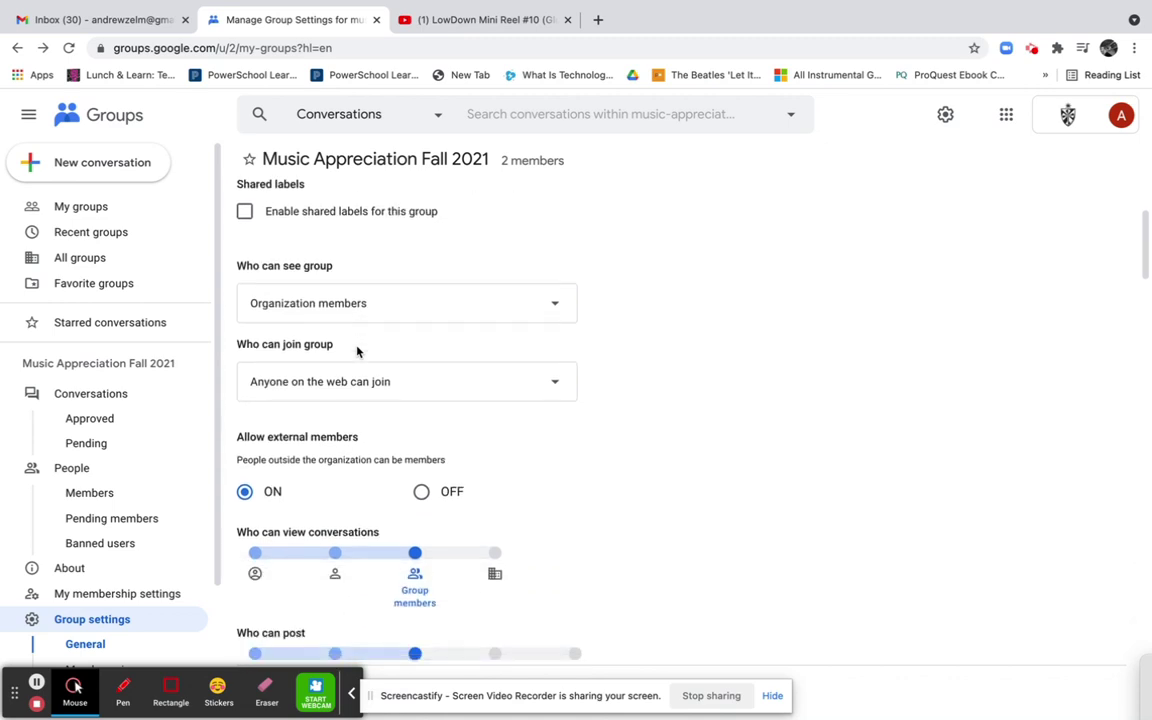
{"action": "left_click", "coordinate": [425, 317]}
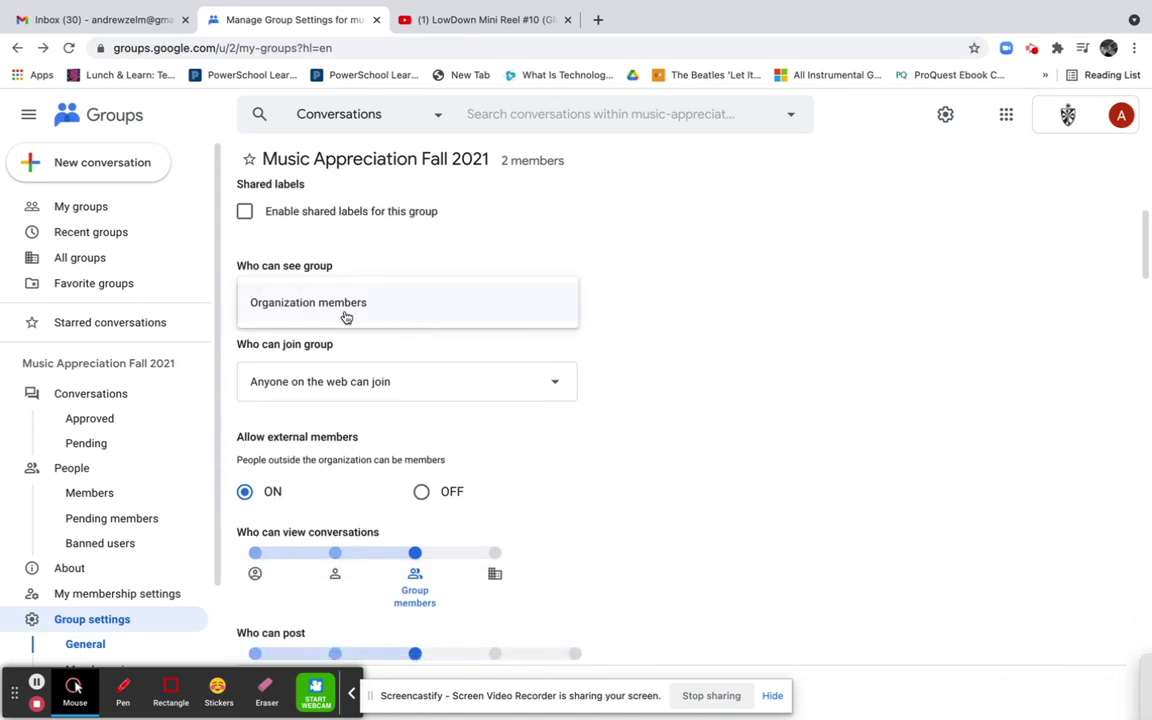
{"action": "left_click", "coordinate": [612, 303]}
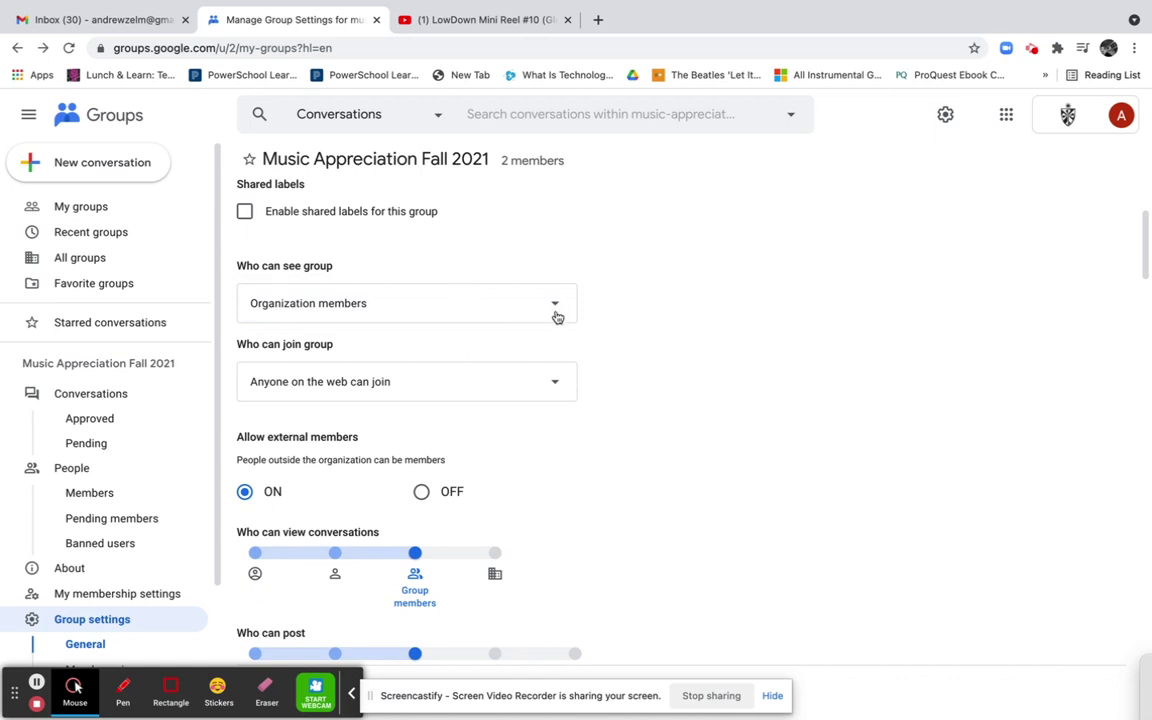
{"action": "left_click", "coordinate": [537, 390]}
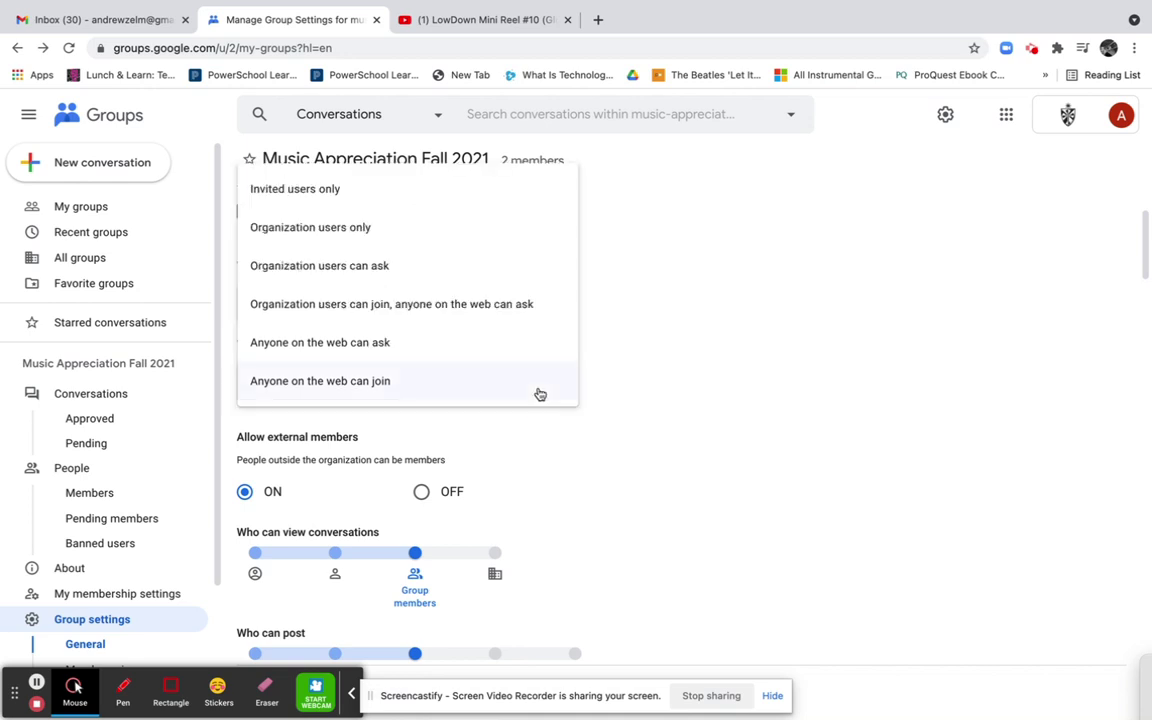
{"action": "left_click", "coordinate": [483, 384]}
Toggle Allow external members off and back on so it stays allowed
{"action": "scroll", "coordinate": [514, 460], "scroll_direction": "down", "scroll_amount": 2}
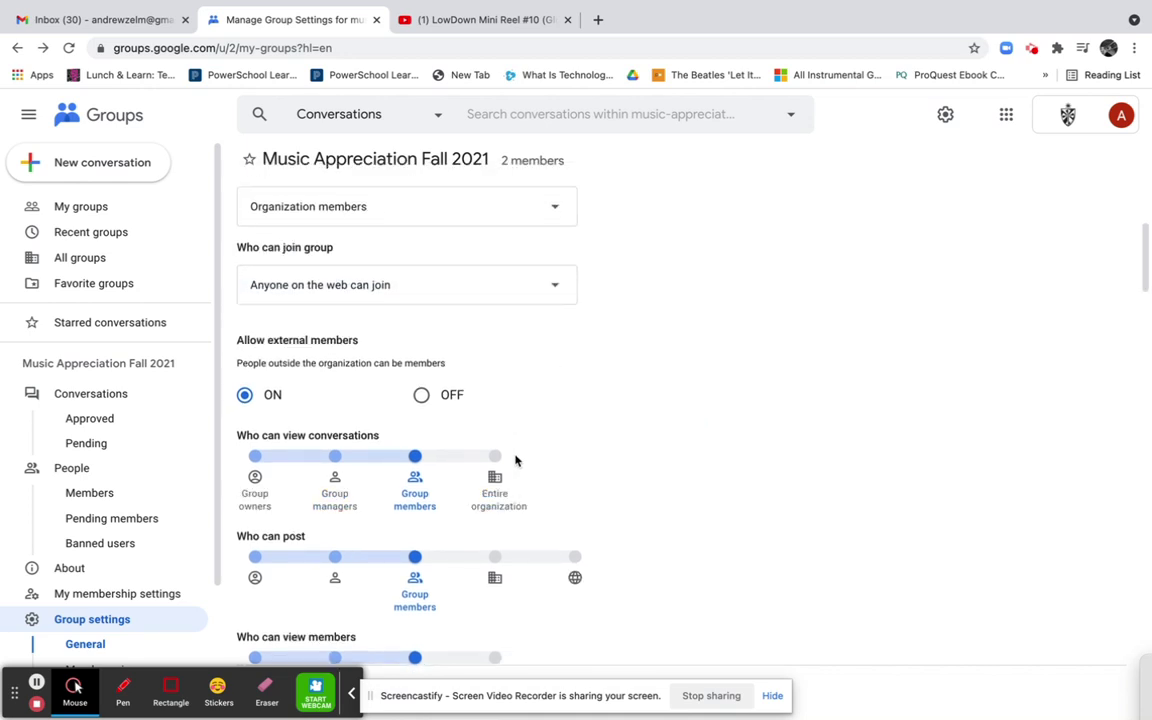
{"action": "left_click_drag", "start_coordinate": [240, 338], "coordinate": [365, 346]}
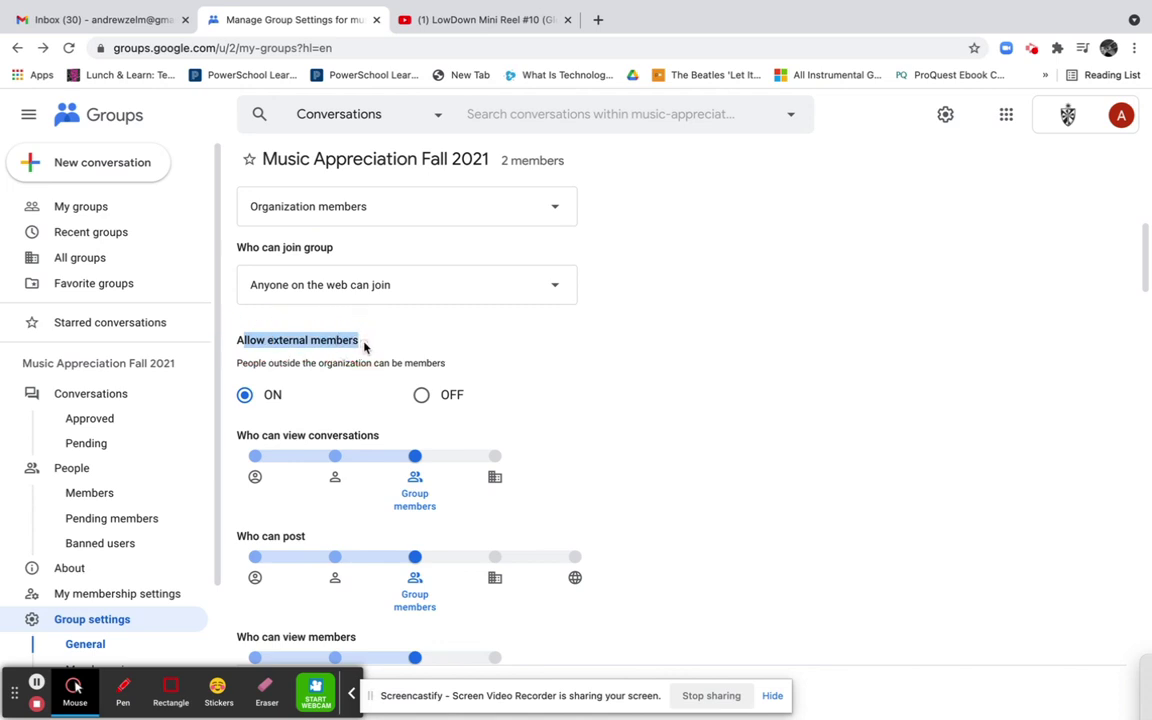
{"action": "left_click", "coordinate": [368, 355]}
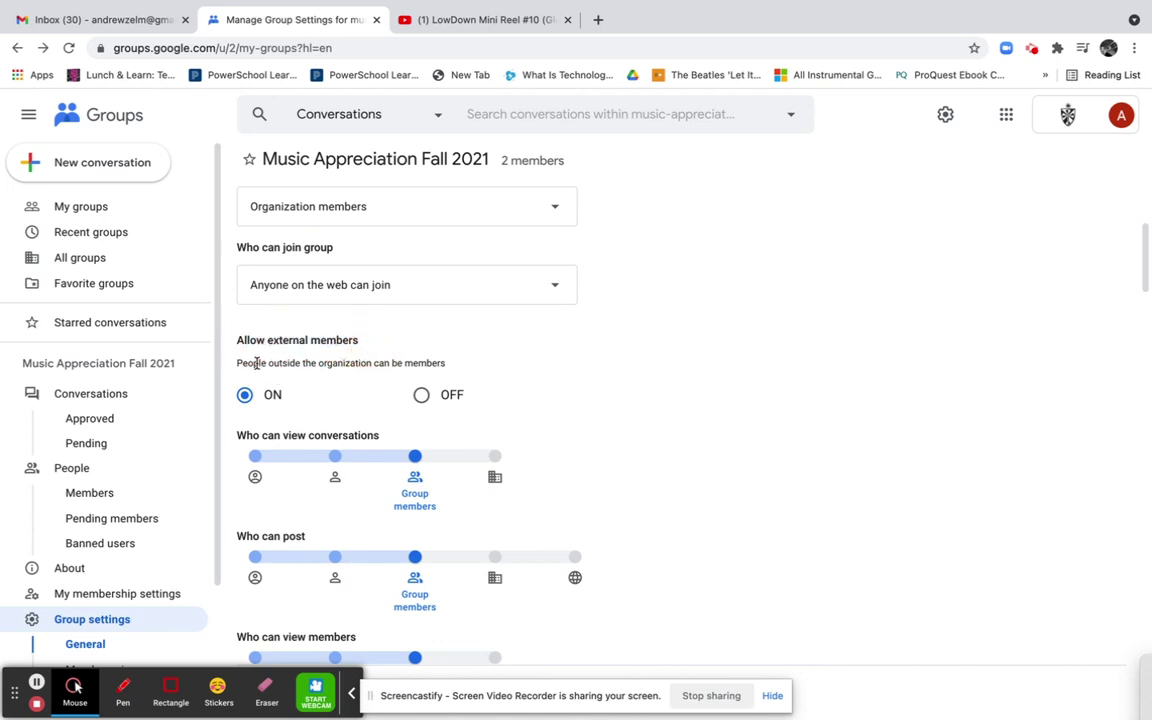
{"action": "left_click", "coordinate": [420, 394]}
{"action": "left_click", "coordinate": [245, 395]}
{"action": "scroll", "coordinate": [335, 402], "scroll_direction": "down", "scroll_amount": 1}
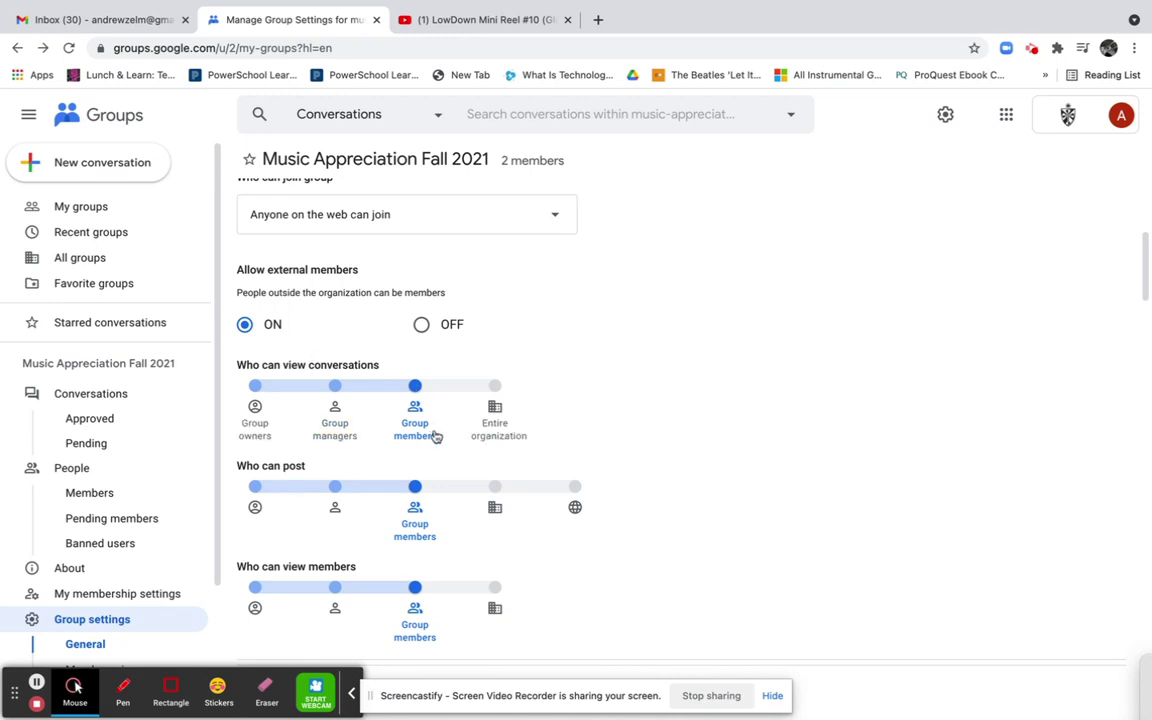
{"action": "scroll", "coordinate": [425, 528], "scroll_direction": "down", "scroll_amount": 2}
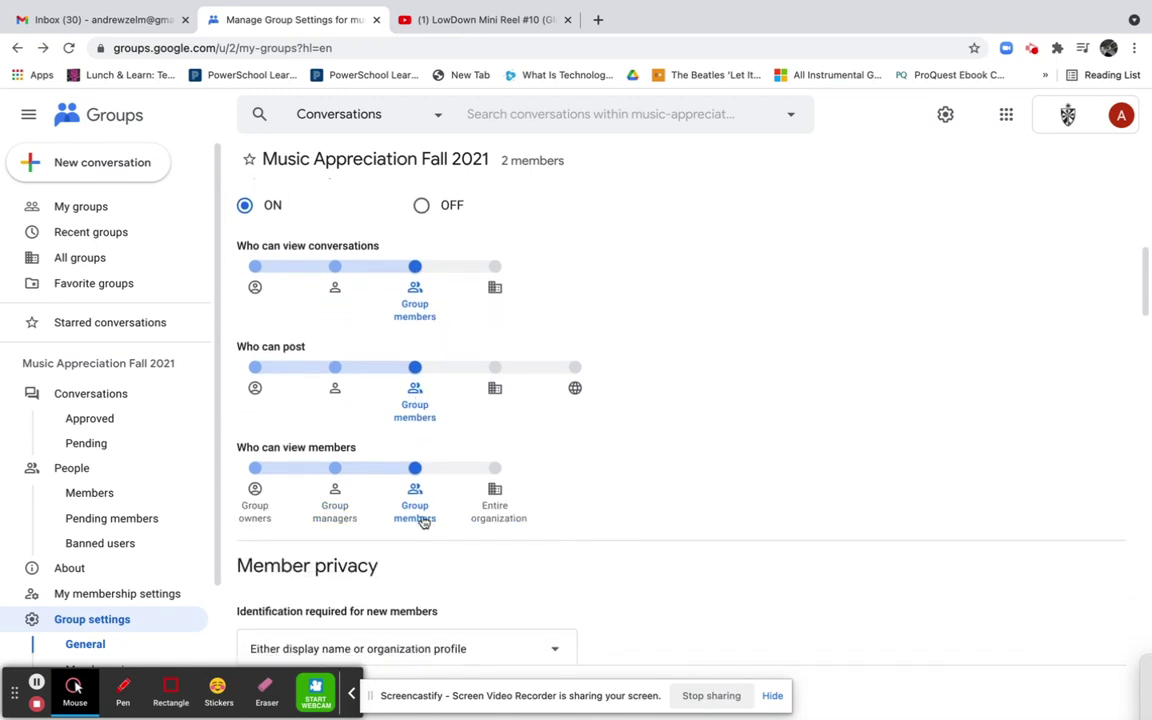
{"action": "scroll", "coordinate": [424, 521], "scroll_direction": "down", "scroll_amount": 5}
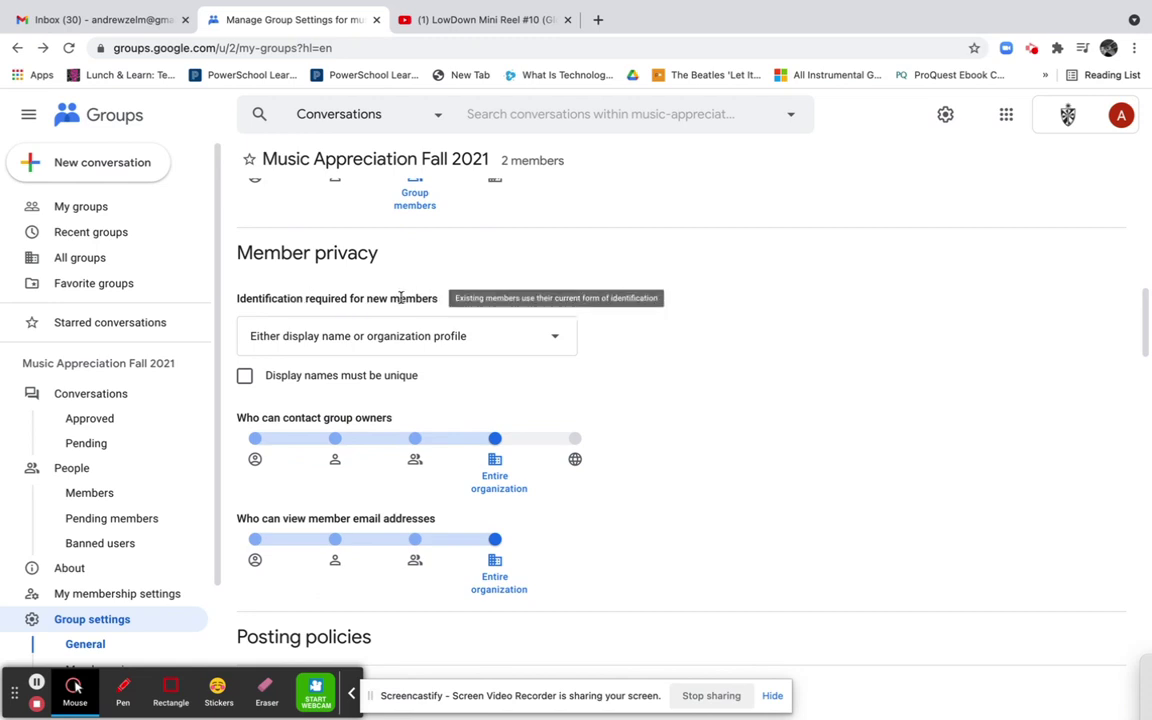
Keep identification as display name or organization profile; restrict email-address viewing to Group members
{"action": "left_click", "coordinate": [407, 348]}
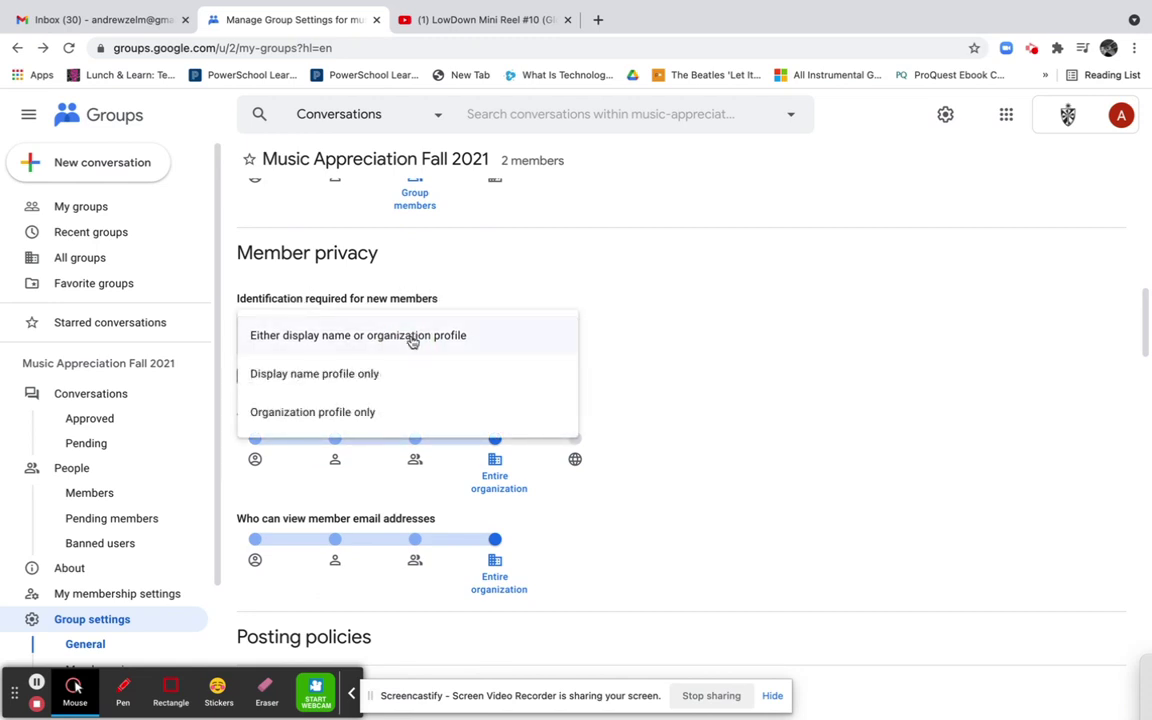
{"action": "left_click", "coordinate": [410, 338]}
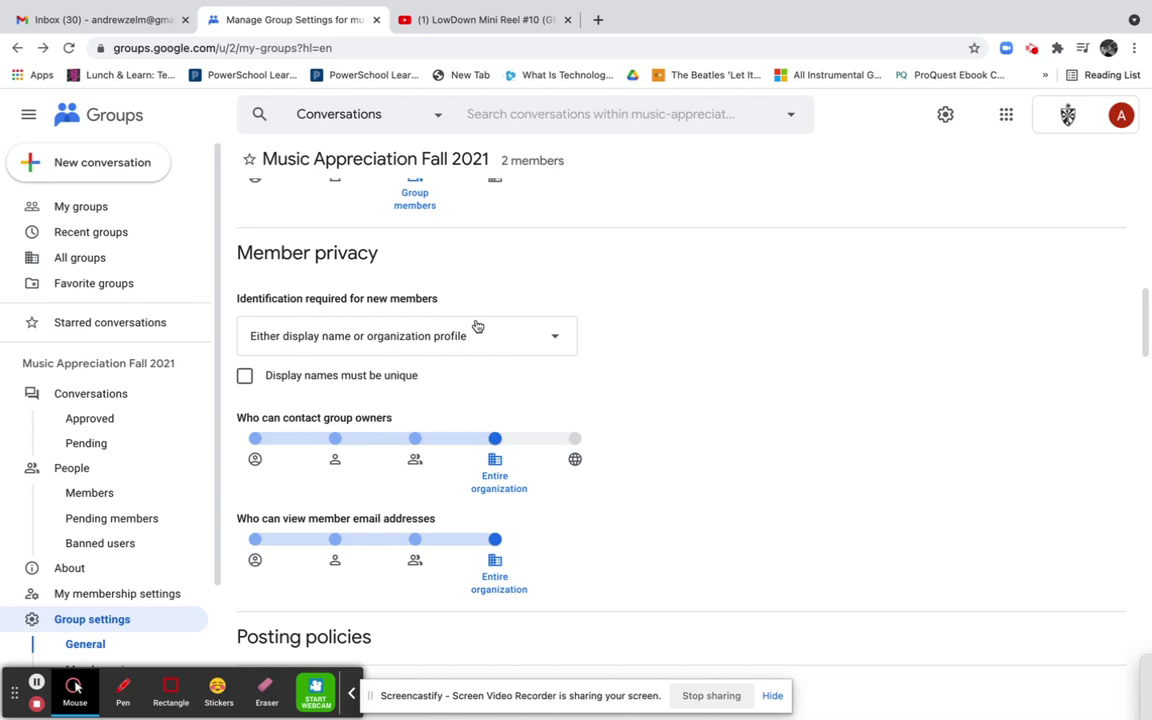
{"action": "scroll", "coordinate": [445, 386], "scroll_direction": "down", "scroll_amount": 1}
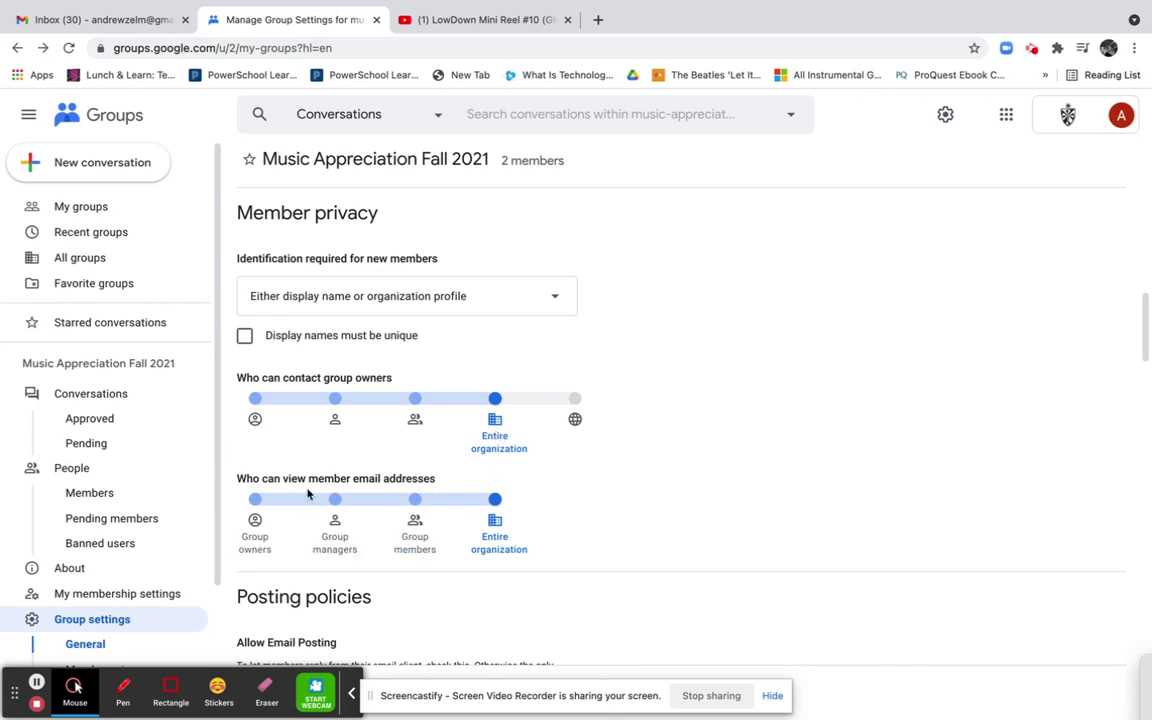
{"action": "left_click", "coordinate": [418, 508]}
{"action": "scroll", "coordinate": [447, 591], "scroll_direction": "down", "scroll_amount": 3}
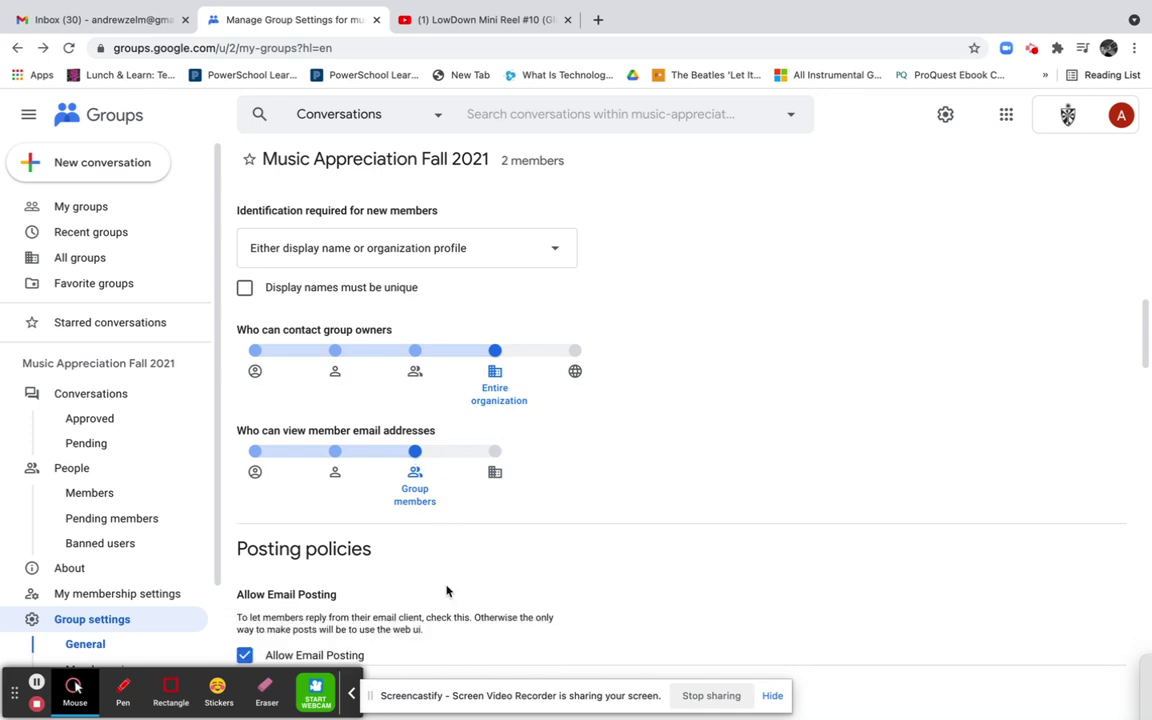
{"action": "scroll", "coordinate": [447, 591], "scroll_direction": "down", "scroll_amount": 2}
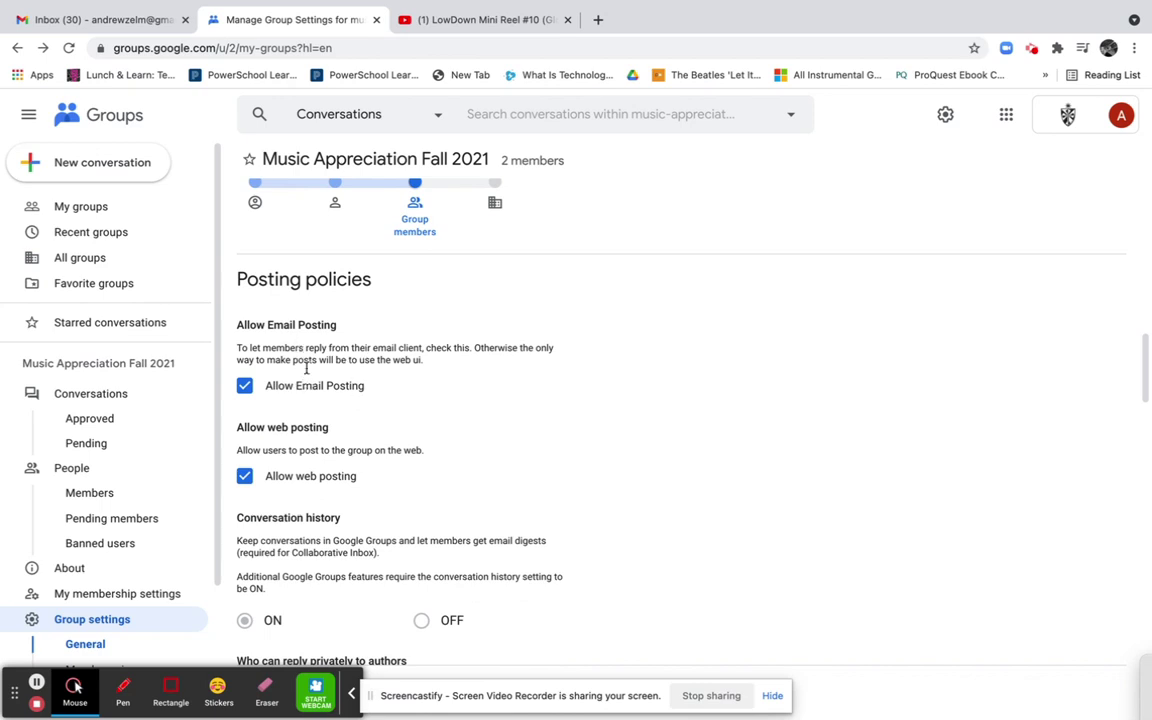
Set the Posting policies 'Who can post as group' slider to Group members
{"action": "scroll", "coordinate": [300, 390], "scroll_direction": "down", "scroll_amount": 1}
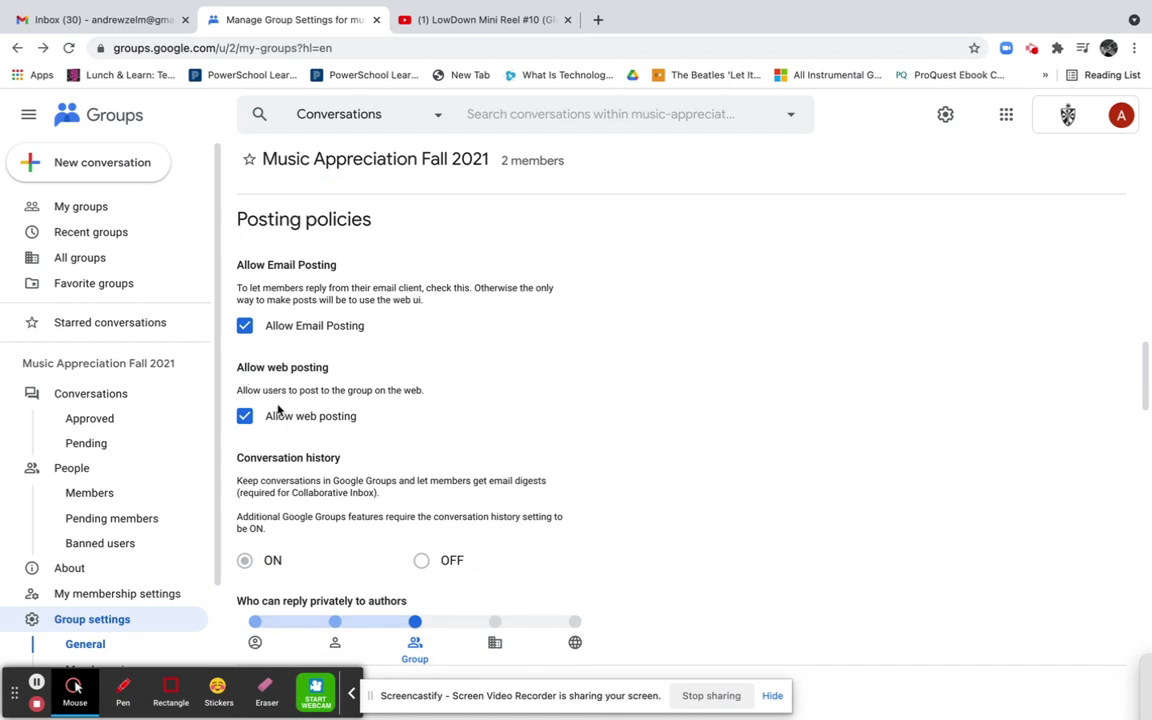
{"action": "scroll", "coordinate": [278, 409], "scroll_direction": "down", "scroll_amount": 1}
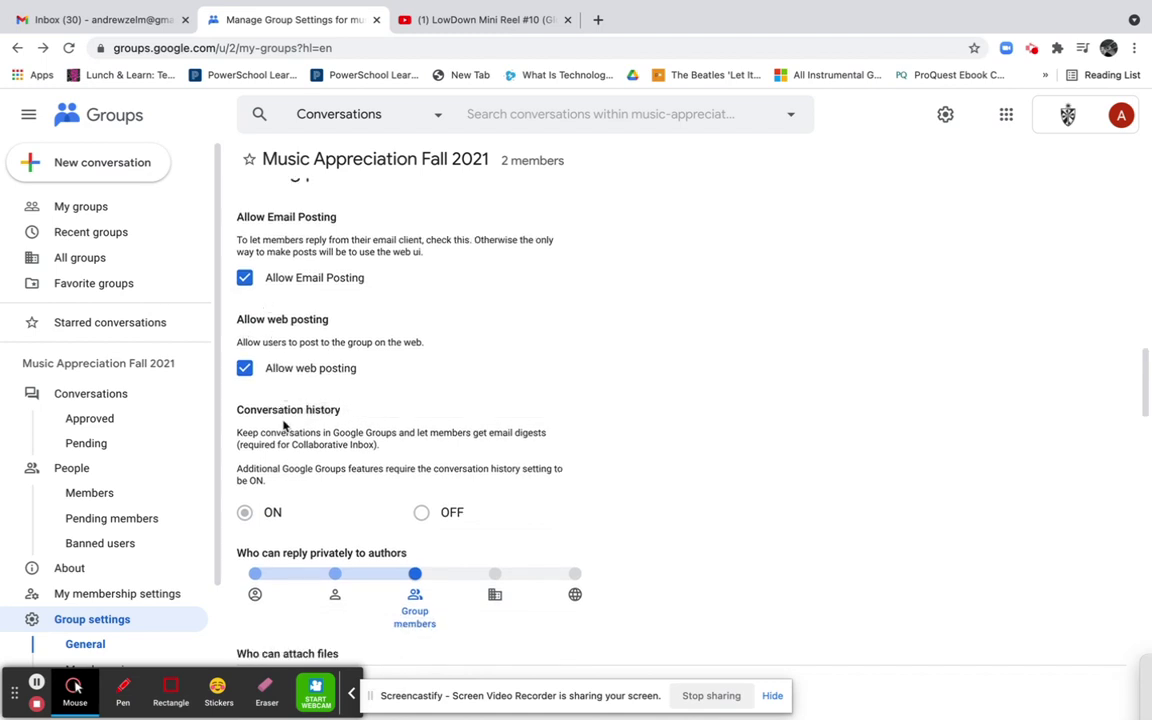
{"action": "scroll", "coordinate": [284, 425], "scroll_direction": "down", "scroll_amount": 1}
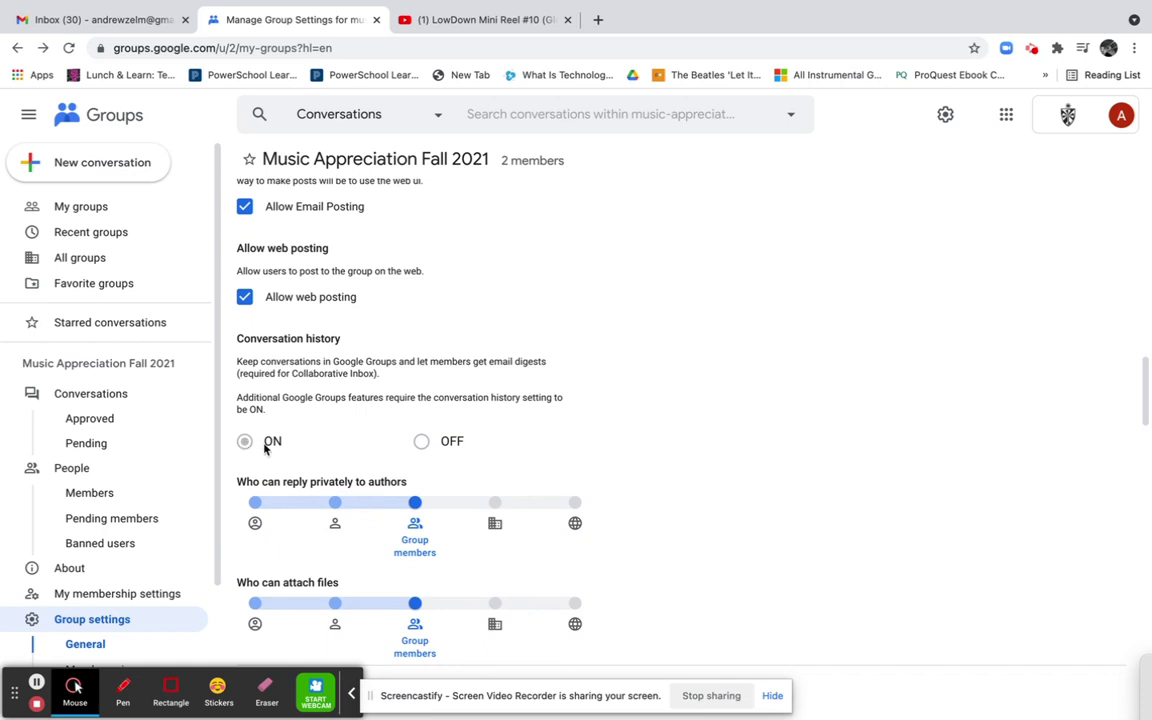
{"action": "scroll", "coordinate": [303, 432], "scroll_direction": "down", "scroll_amount": 2}
{"action": "scroll", "coordinate": [305, 433], "scroll_direction": "down", "scroll_amount": 1}
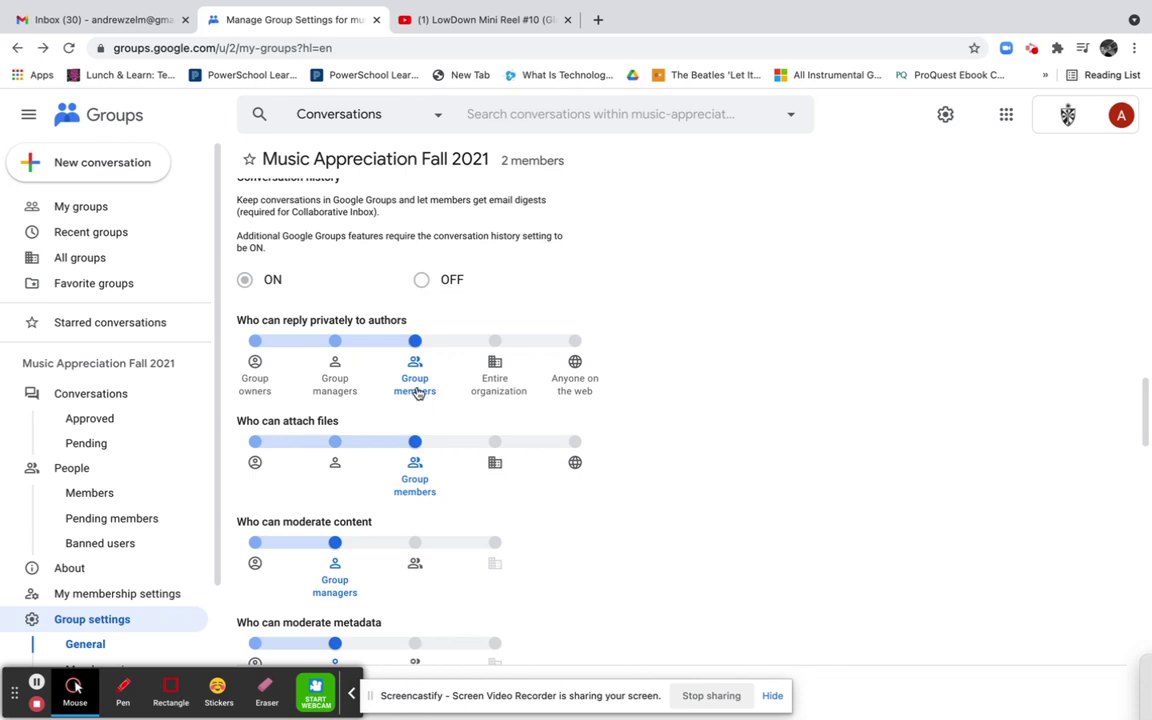
{"action": "scroll", "coordinate": [407, 437], "scroll_direction": "down", "scroll_amount": 1}
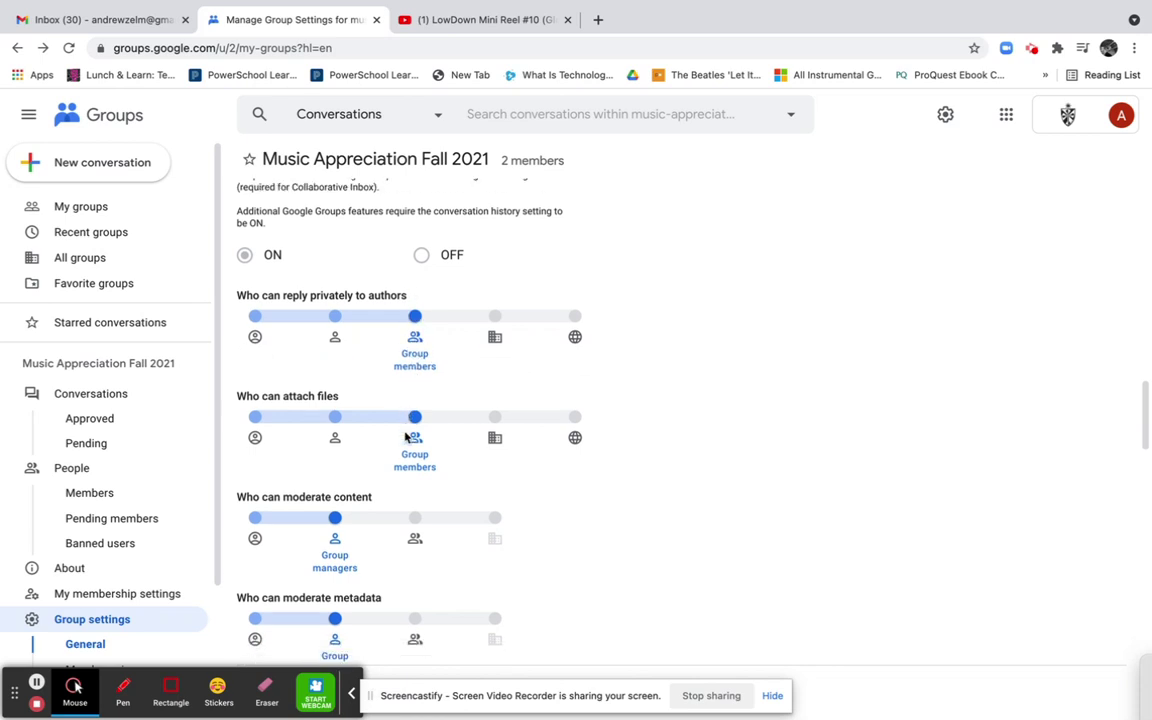
{"action": "scroll", "coordinate": [407, 437], "scroll_direction": "down", "scroll_amount": 3}
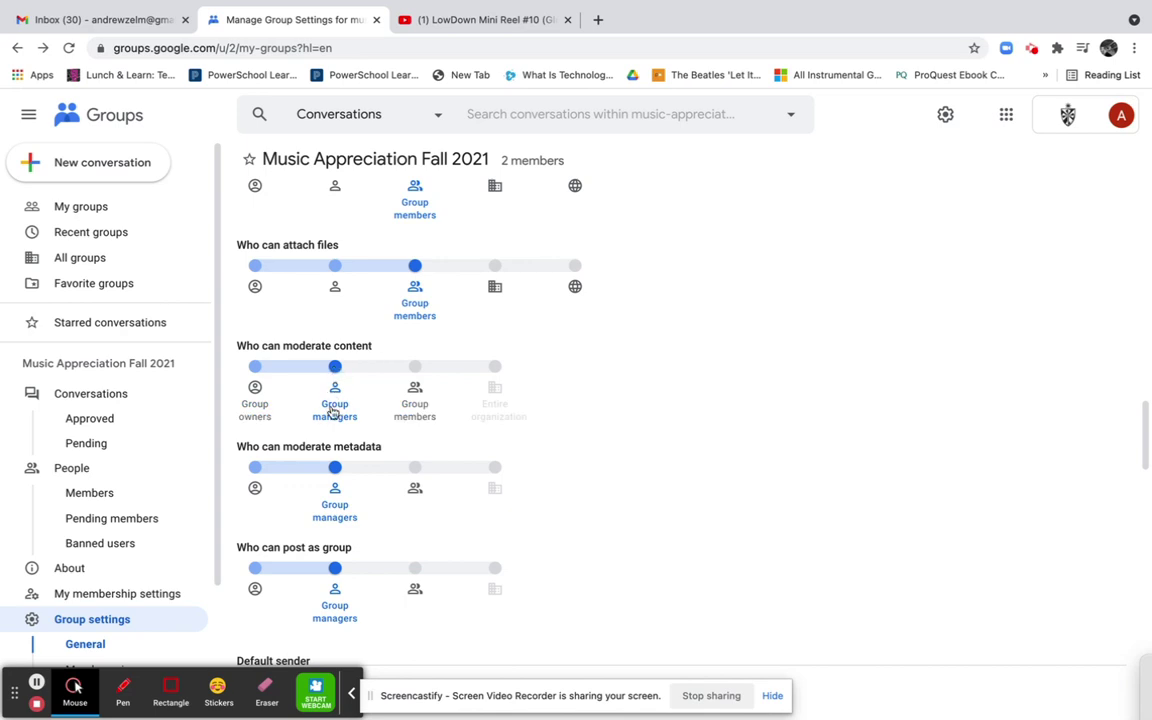
{"action": "scroll", "coordinate": [334, 482], "scroll_direction": "down", "scroll_amount": 1}
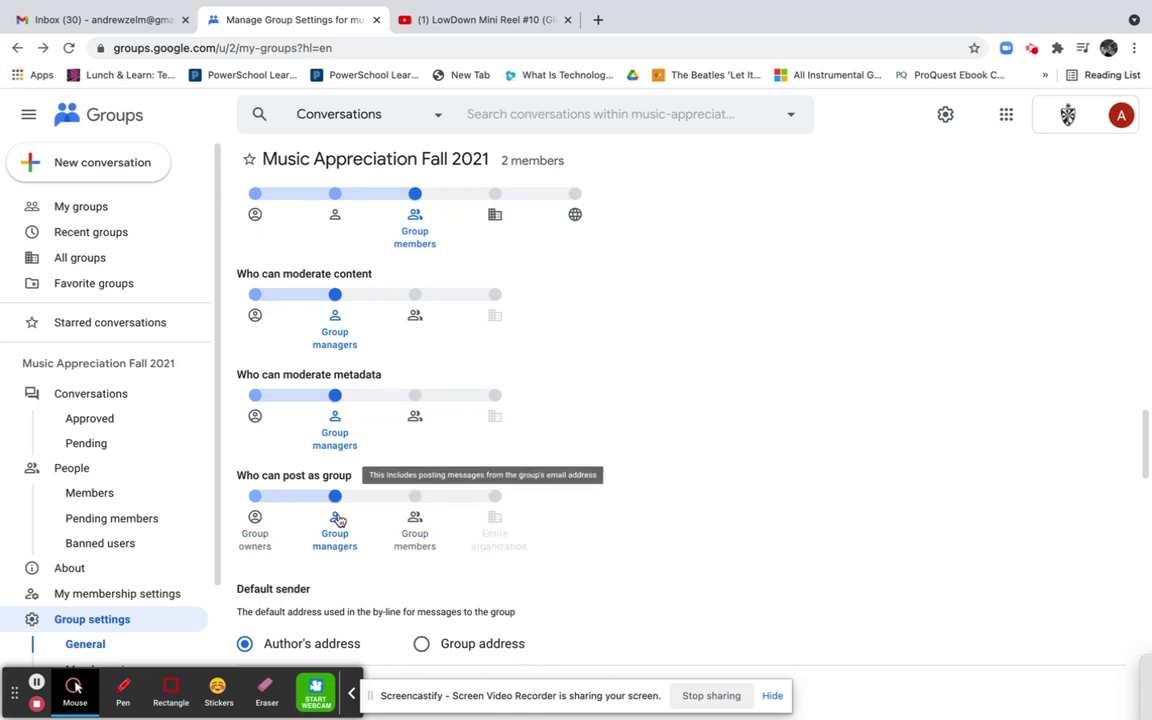
{"action": "left_click_drag", "start_coordinate": [352, 478], "coordinate": [264, 478]}
{"action": "left_click", "coordinate": [418, 510]}
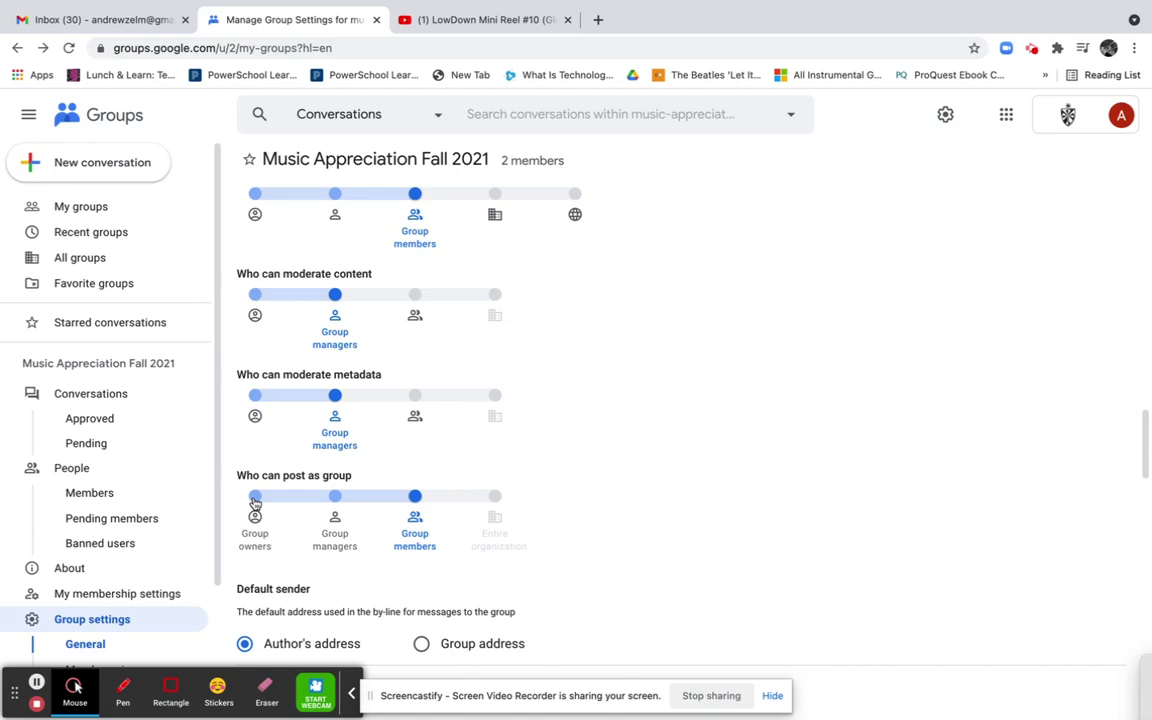
{"action": "left_click", "coordinate": [255, 497]}
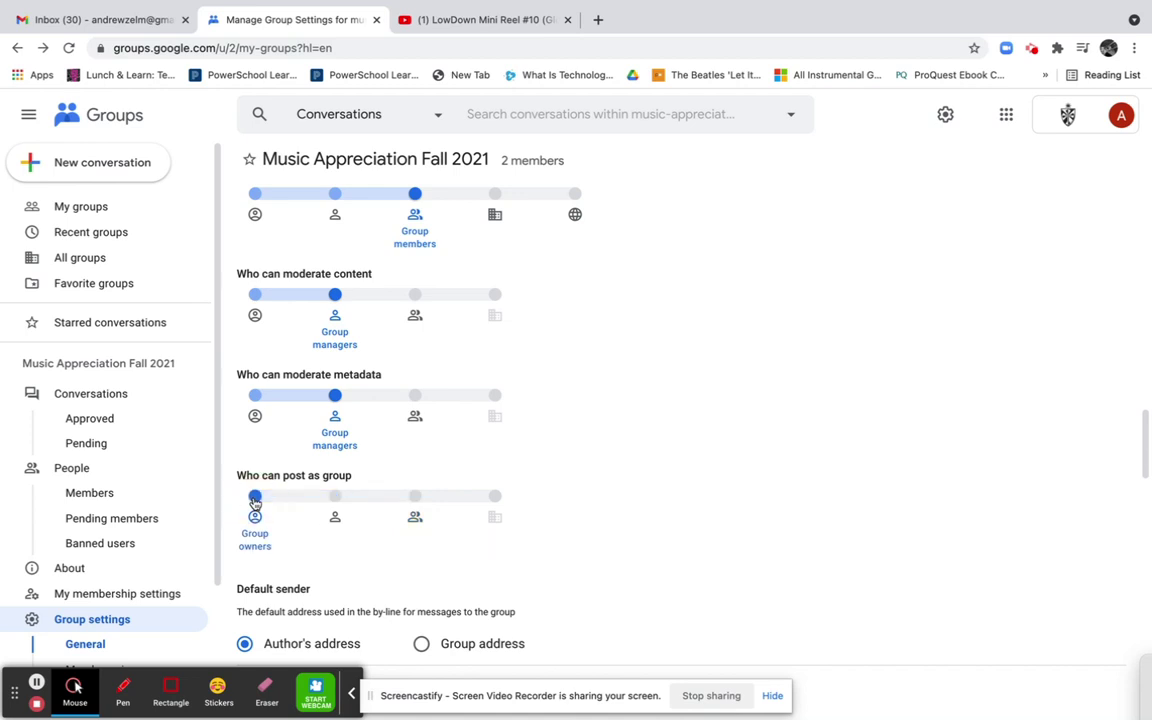
{"action": "left_click", "coordinate": [416, 497]}
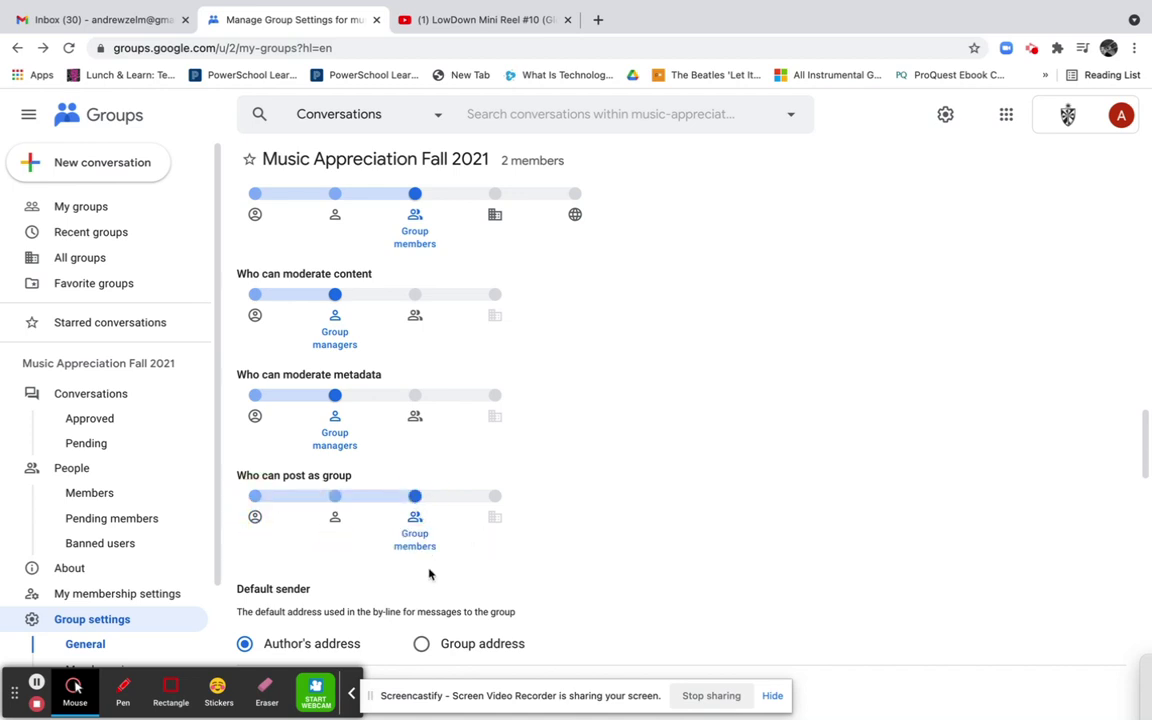
{"action": "scroll", "coordinate": [429, 570], "scroll_direction": "down", "scroll_amount": 3}
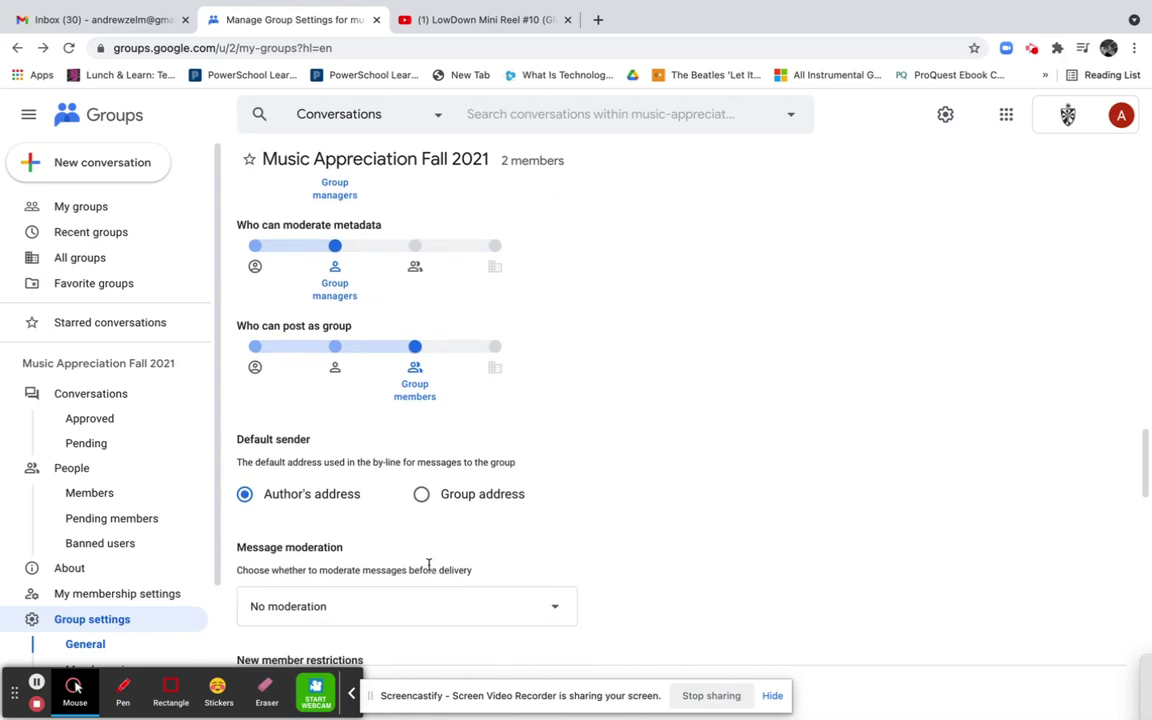
{"action": "scroll", "coordinate": [429, 566], "scroll_direction": "down", "scroll_amount": 3}
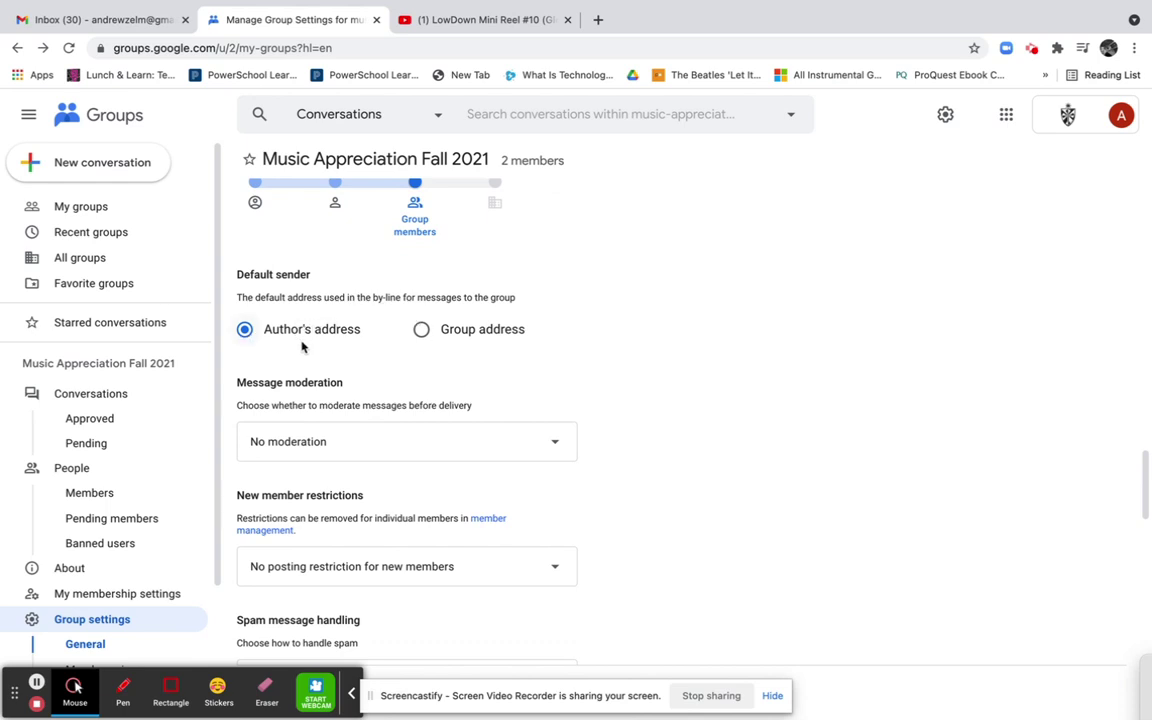
{"action": "scroll", "coordinate": [324, 357], "scroll_direction": "down", "scroll_amount": 1}
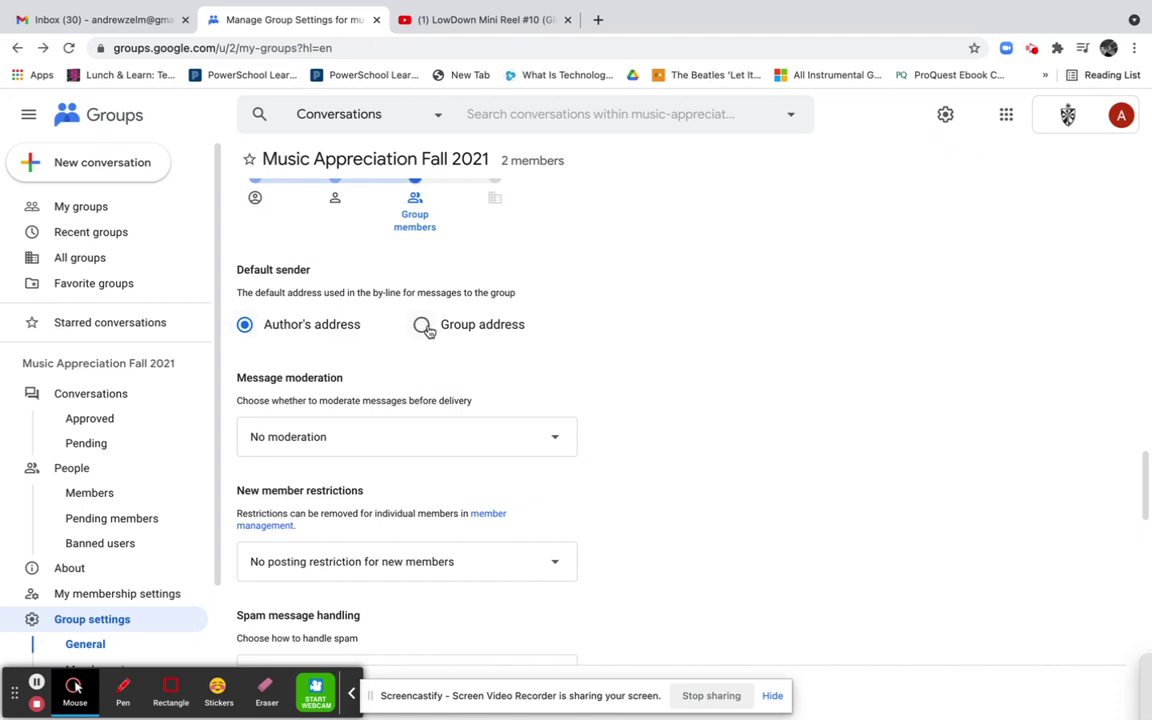
{"action": "scroll", "coordinate": [404, 386], "scroll_direction": "down", "scroll_amount": 3}
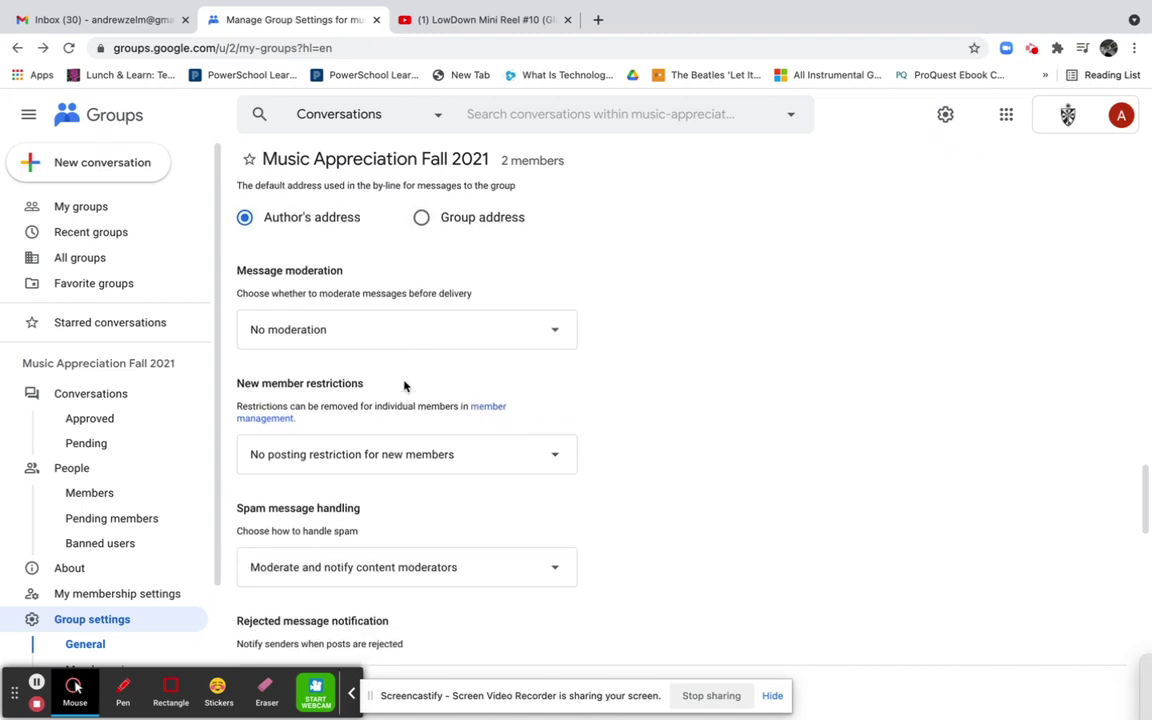
{"action": "left_click", "coordinate": [404, 309]}
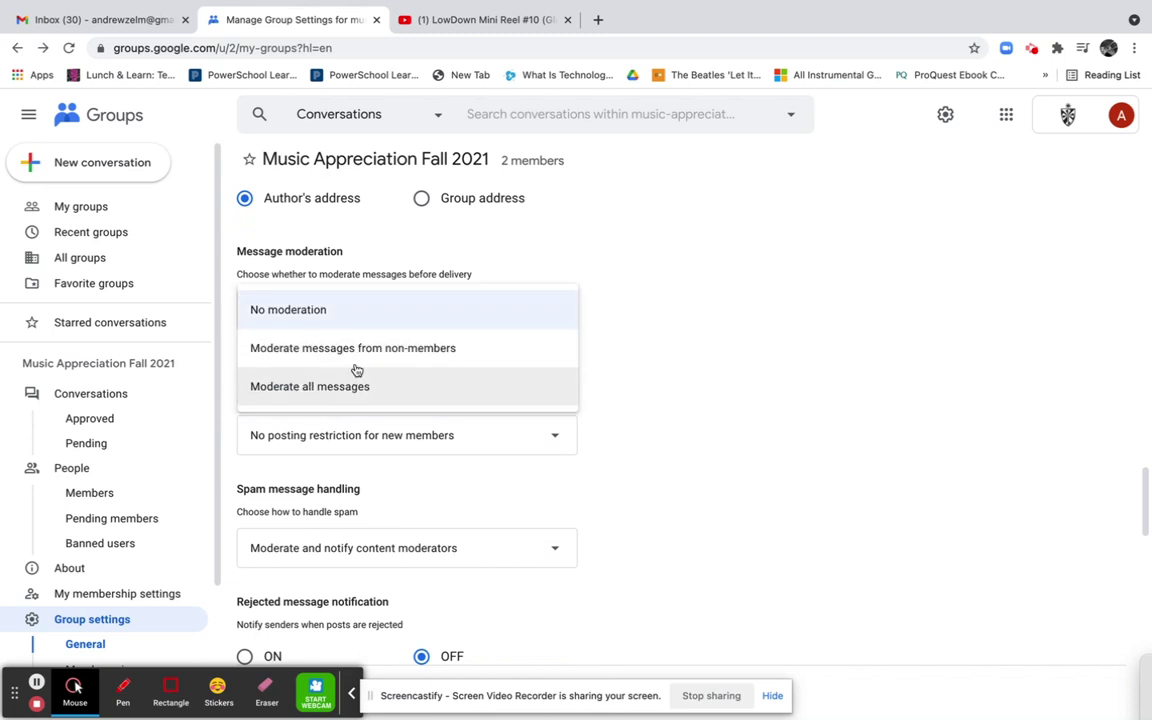
{"action": "left_click", "coordinate": [378, 309]}
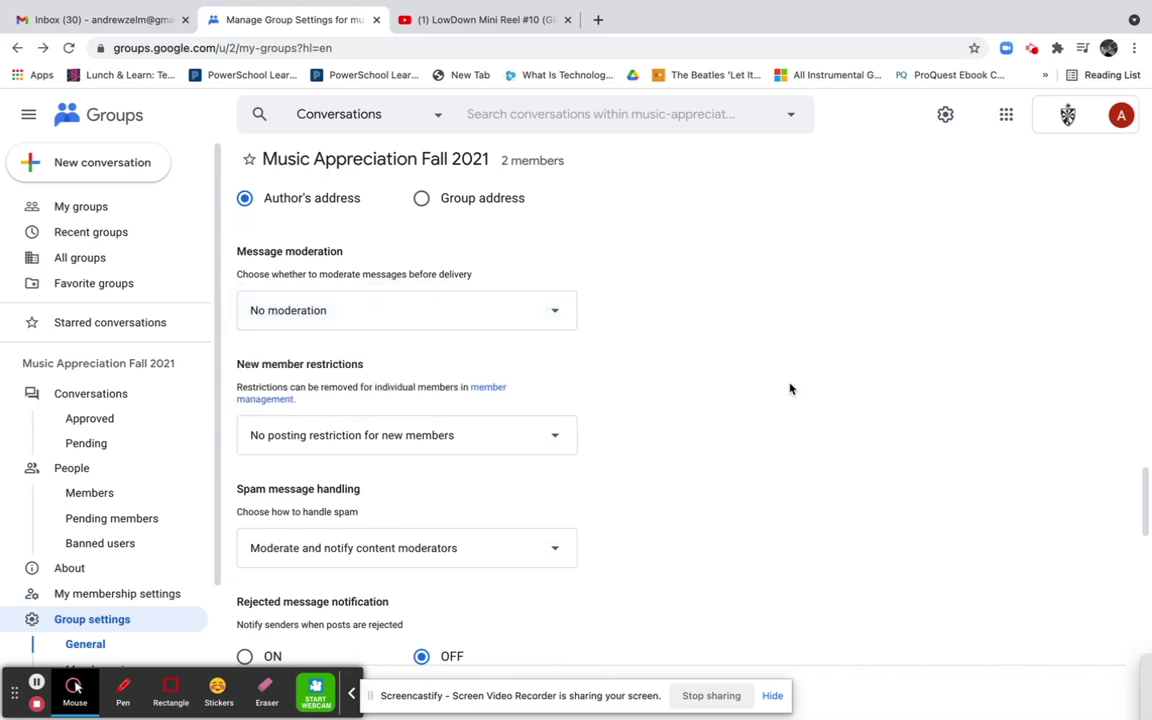
{"action": "left_click", "coordinate": [508, 437]}
{"action": "left_click", "coordinate": [728, 384]}
{"action": "scroll", "coordinate": [465, 490], "scroll_direction": "down", "scroll_amount": 2}
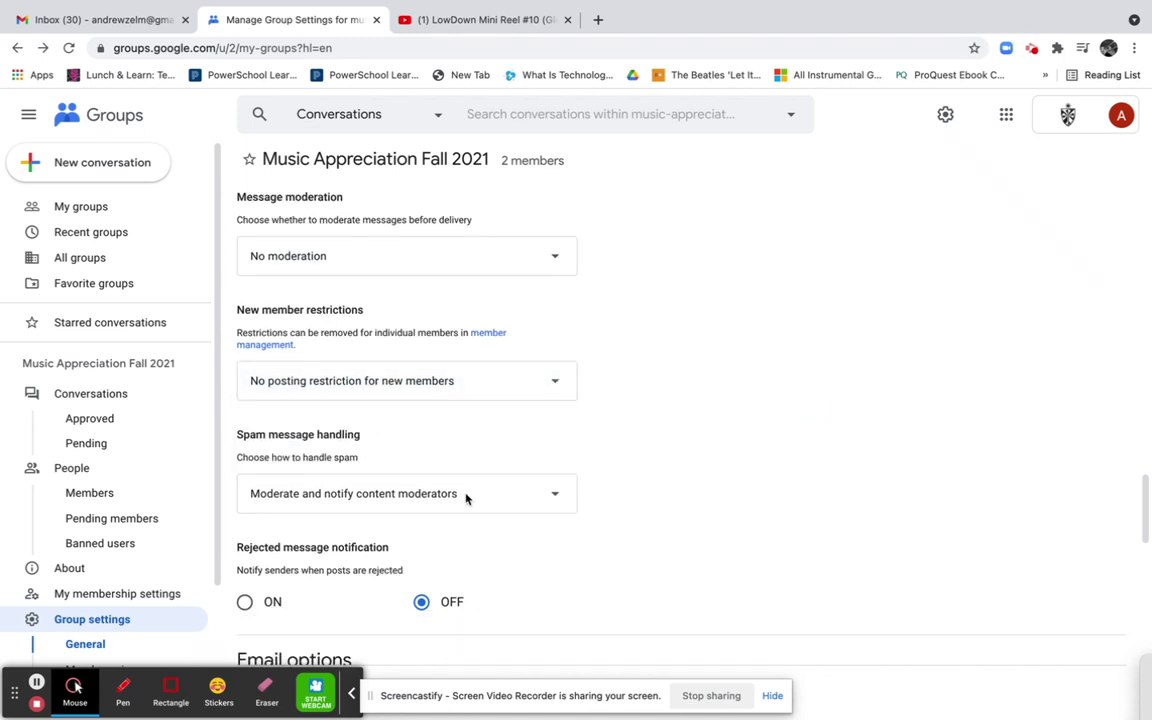
{"action": "left_click", "coordinate": [470, 479]}
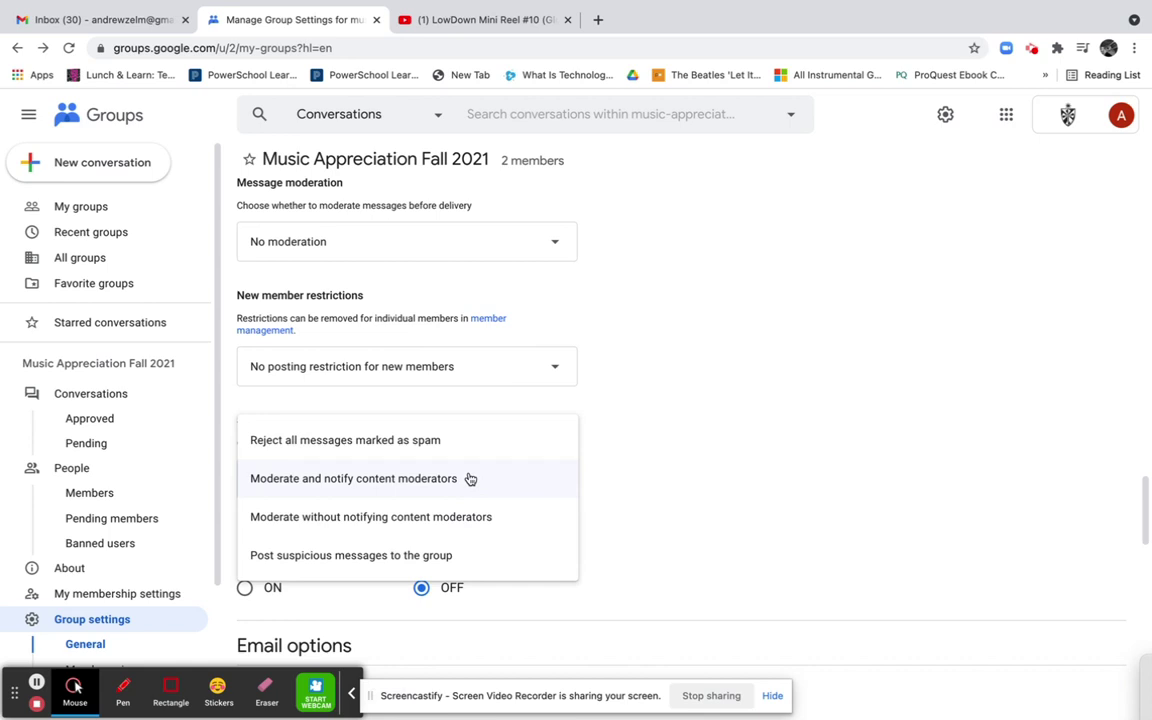
{"action": "left_click", "coordinate": [663, 454]}
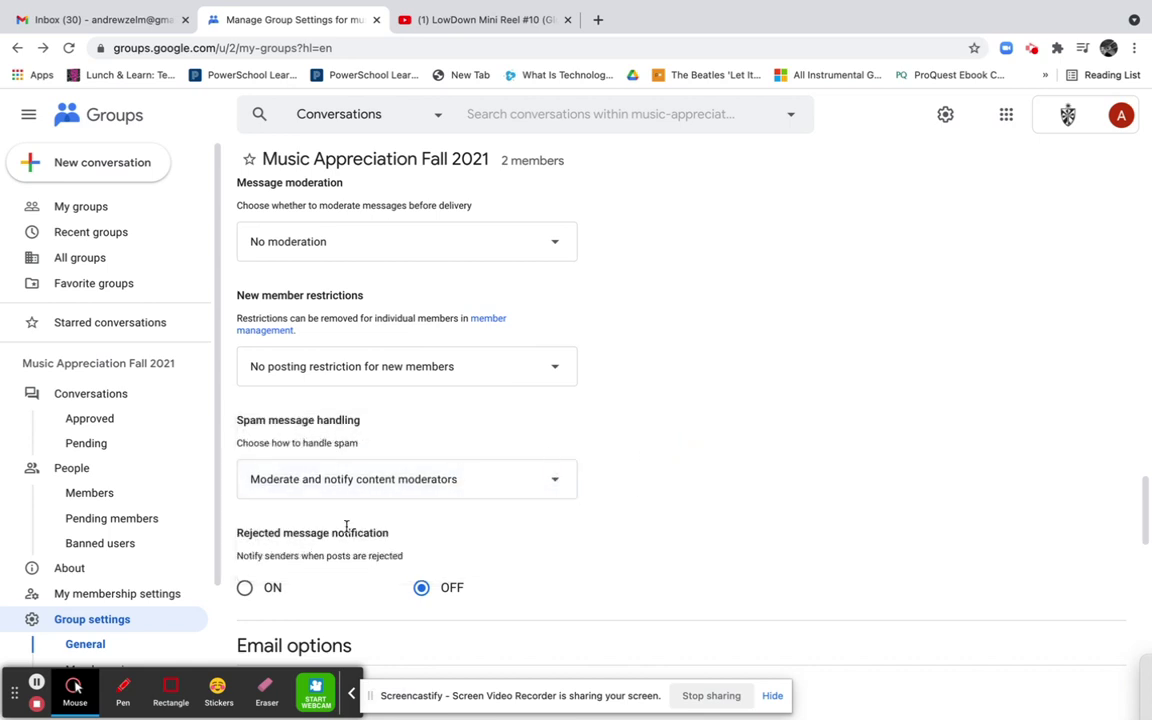
{"action": "scroll", "coordinate": [346, 527], "scroll_direction": "down", "scroll_amount": 5}
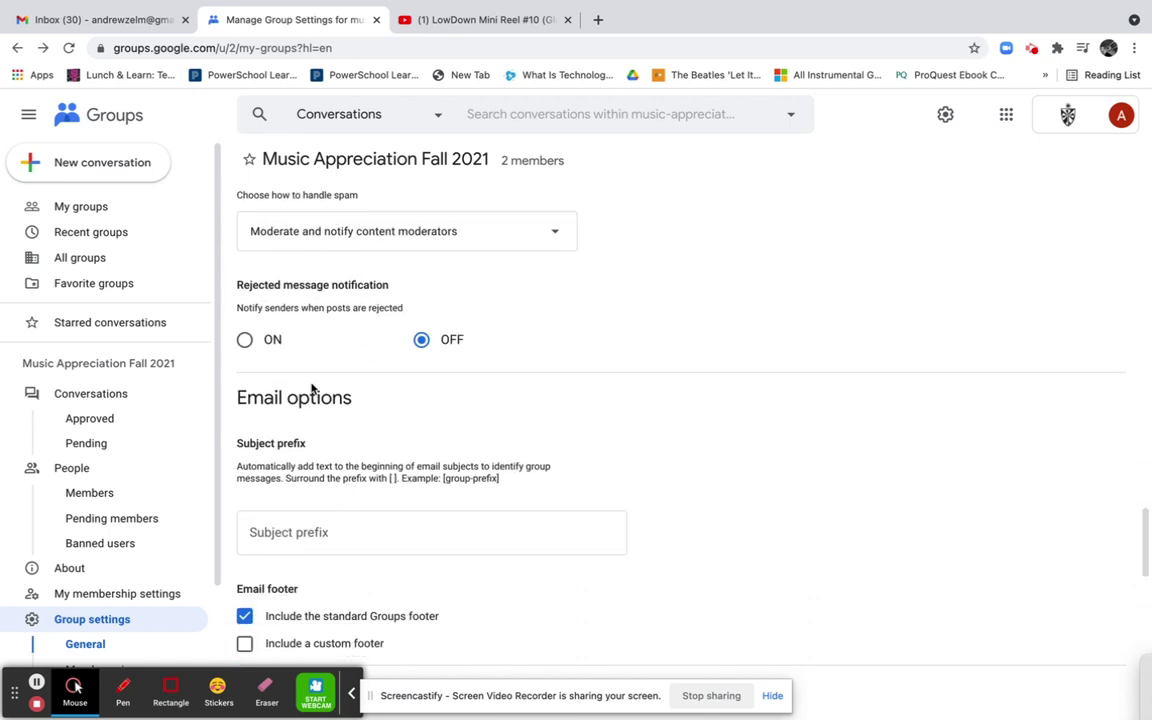
{"action": "scroll", "coordinate": [311, 389], "scroll_direction": "down", "scroll_amount": 3}
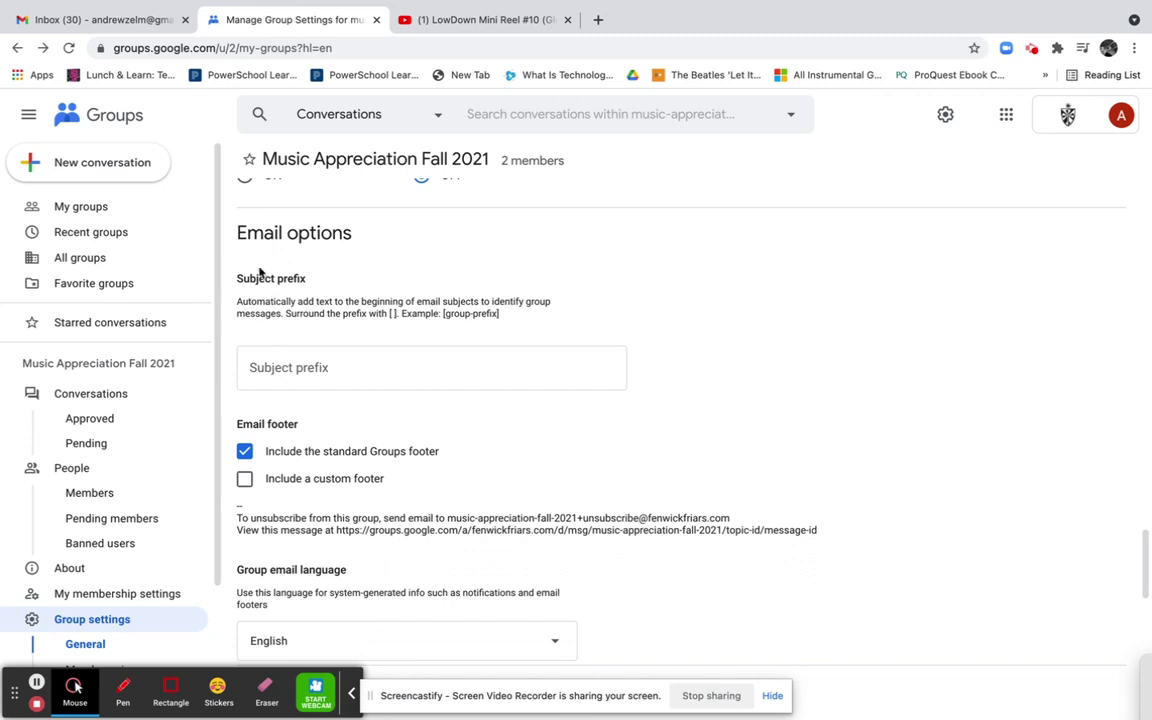
{"action": "scroll", "coordinate": [288, 437], "scroll_direction": "down", "scroll_amount": 4}
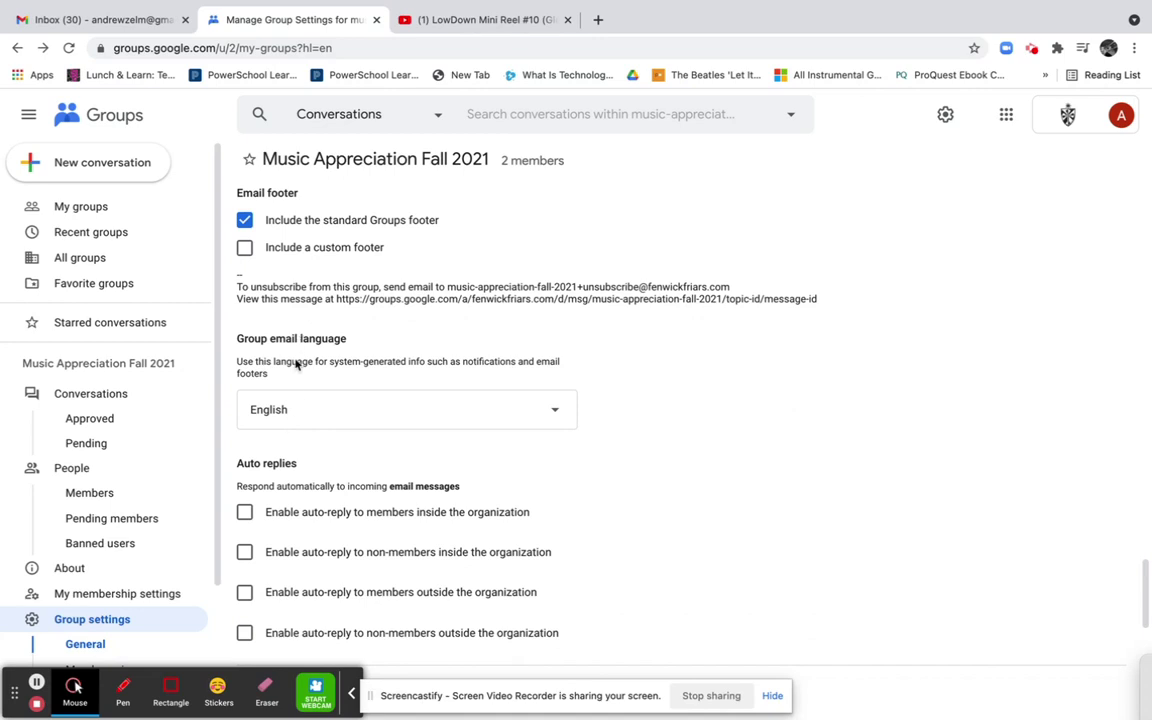
{"action": "scroll", "coordinate": [293, 456], "scroll_direction": "down", "scroll_amount": 2}
{"action": "scroll", "coordinate": [293, 456], "scroll_direction": "down", "scroll_amount": 6}
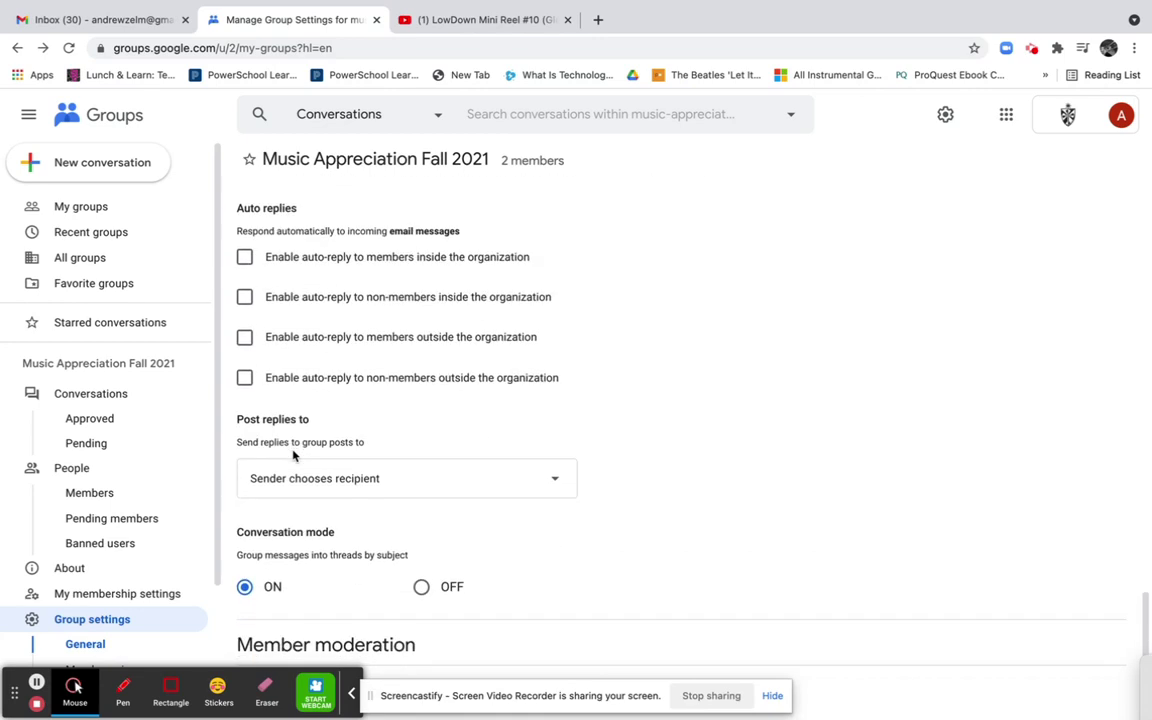
{"action": "scroll", "coordinate": [293, 456], "scroll_direction": "down", "scroll_amount": 2}
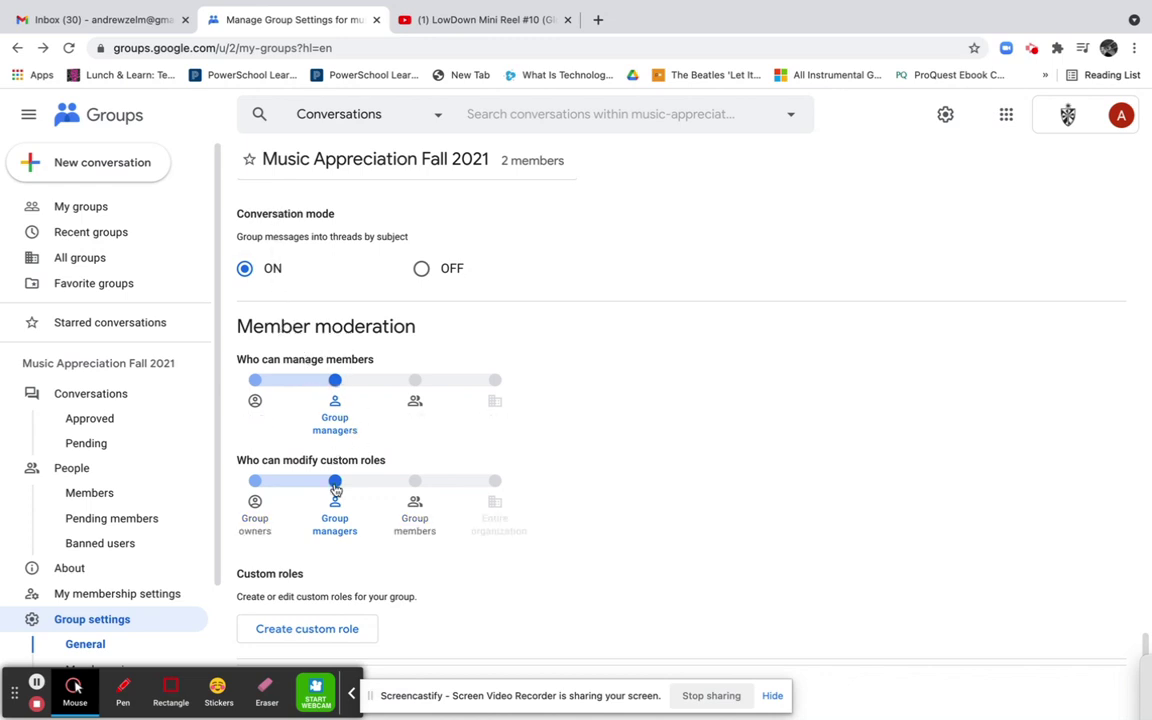
{"action": "scroll", "coordinate": [333, 540], "scroll_direction": "down", "scroll_amount": 2}
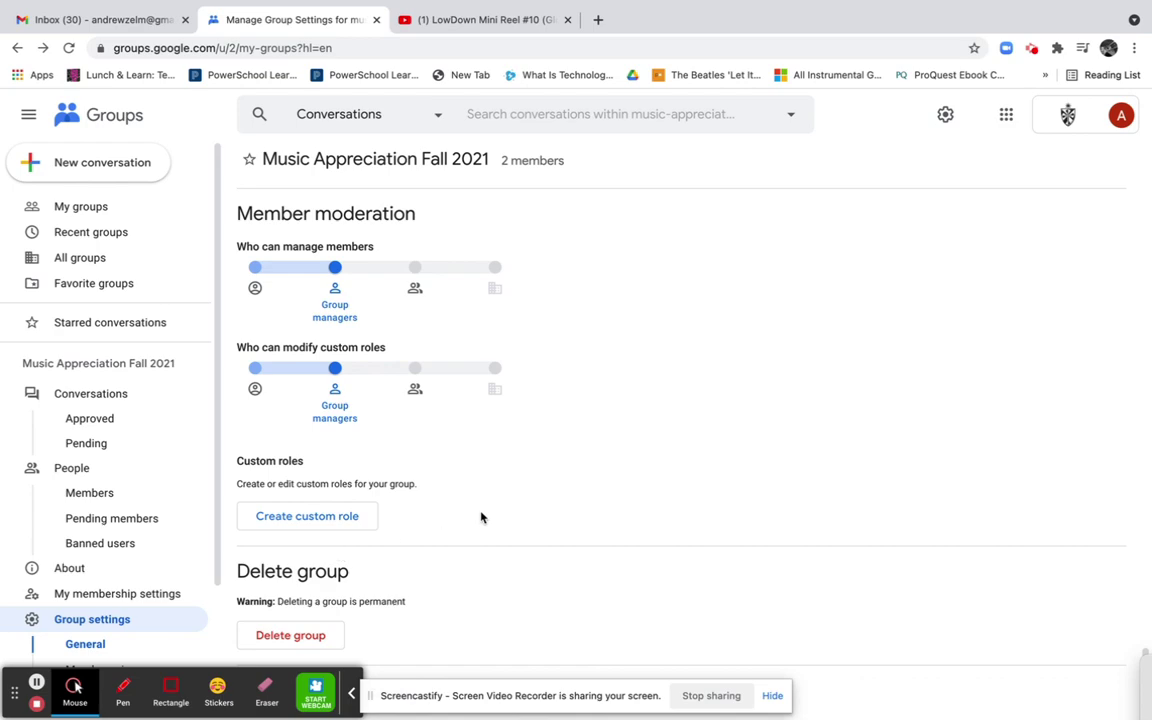
{"action": "scroll", "coordinate": [481, 517], "scroll_direction": "up", "scroll_amount": 10}
{"action": "scroll", "coordinate": [481, 517], "scroll_direction": "down", "scroll_amount": 10}
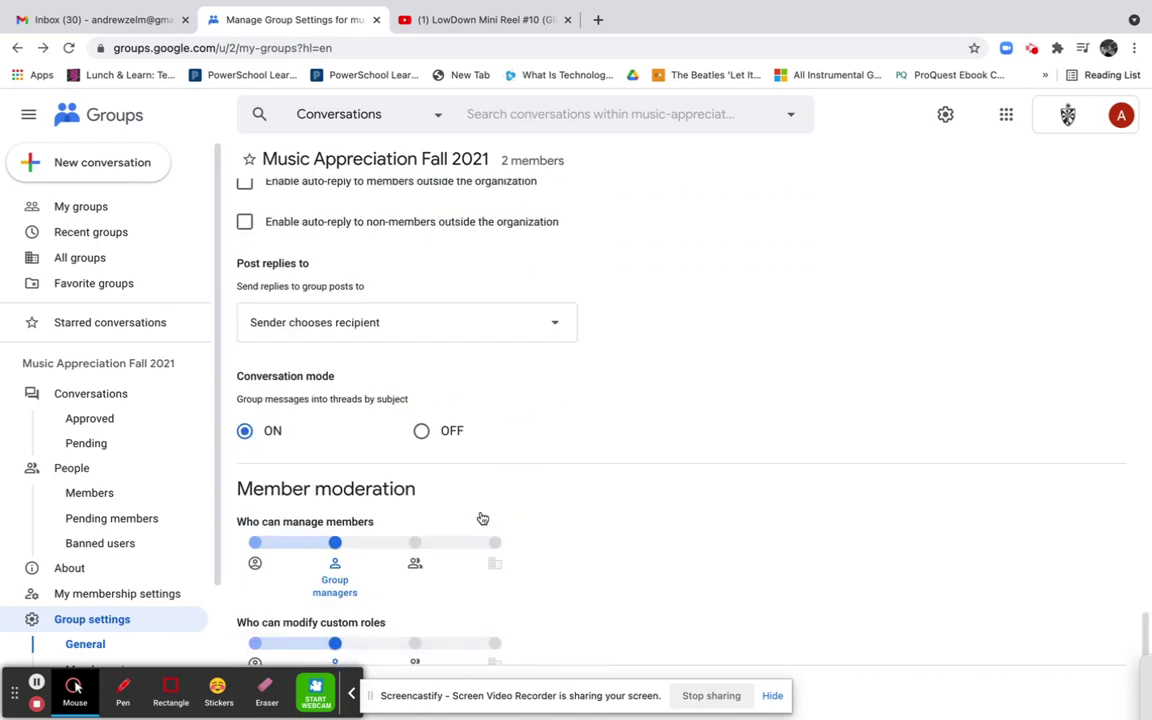
Save the changed group settings
{"action": "left_click", "coordinate": [773, 695]}
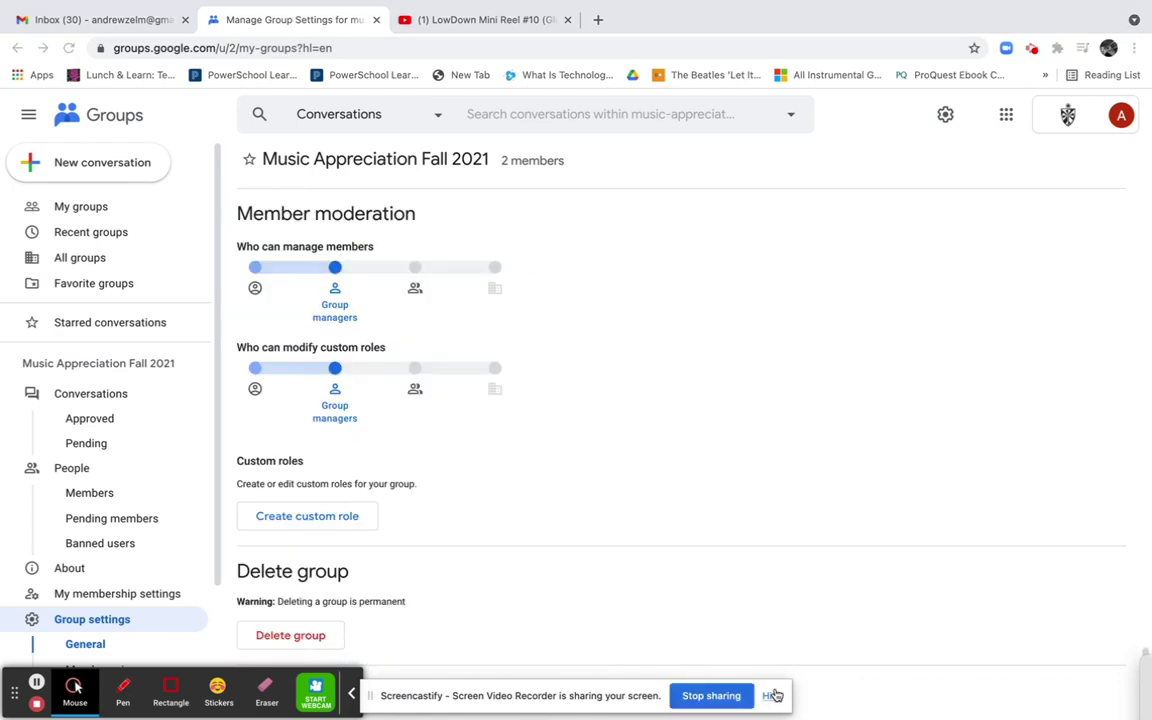
{"action": "left_click", "coordinate": [351, 693]}
{"action": "left_click", "coordinate": [287, 694]}
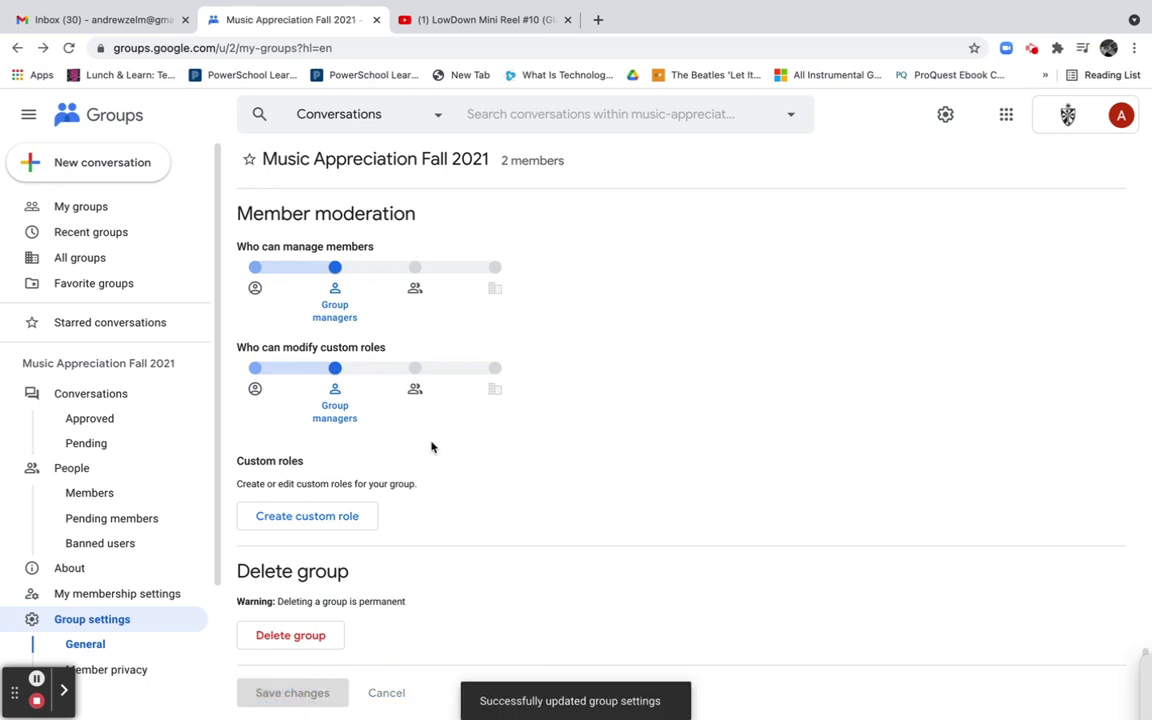
Open the group's Conversations list and start a new conversation
{"action": "scroll", "coordinate": [116, 578], "scroll_direction": "down", "scroll_amount": 2}
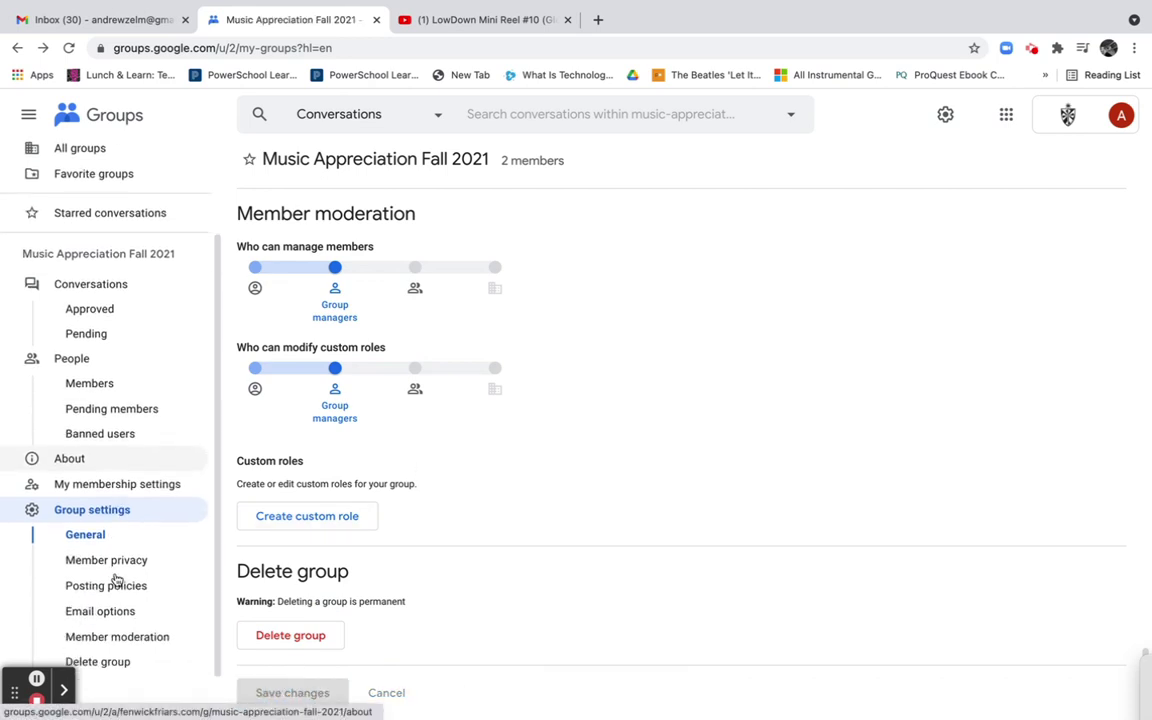
{"action": "scroll", "coordinate": [116, 578], "scroll_direction": "up", "scroll_amount": 3}
{"action": "left_click", "coordinate": [105, 392]}
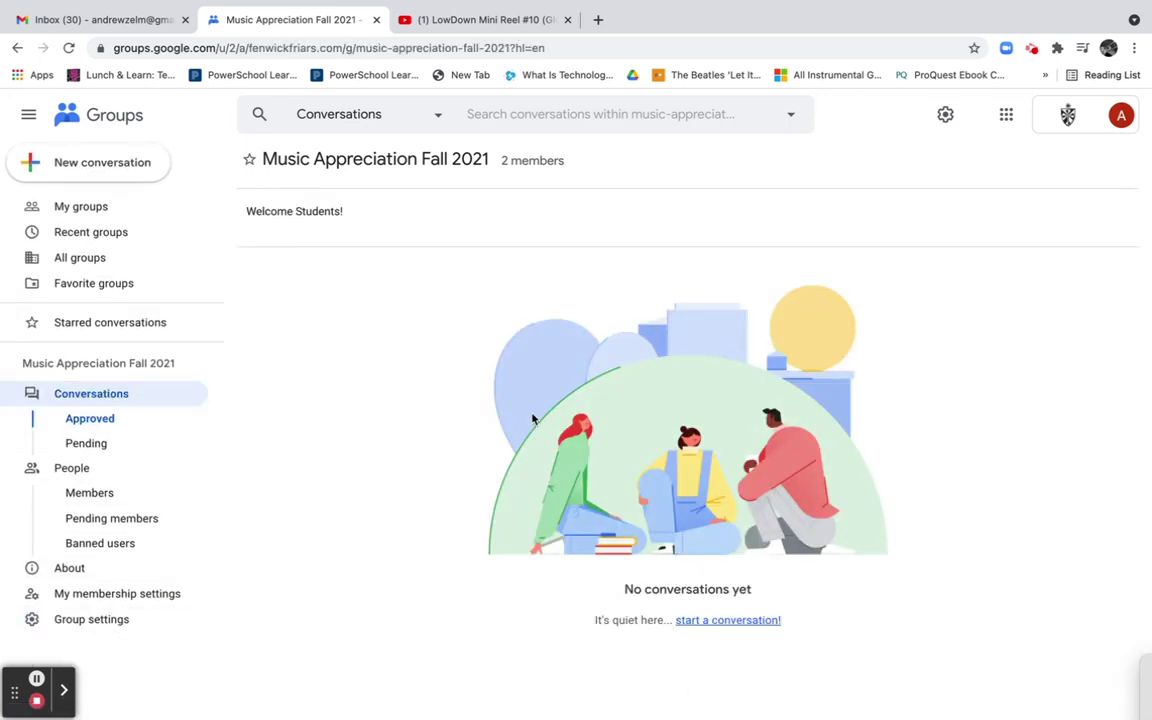
{"action": "left_click", "coordinate": [713, 620]}
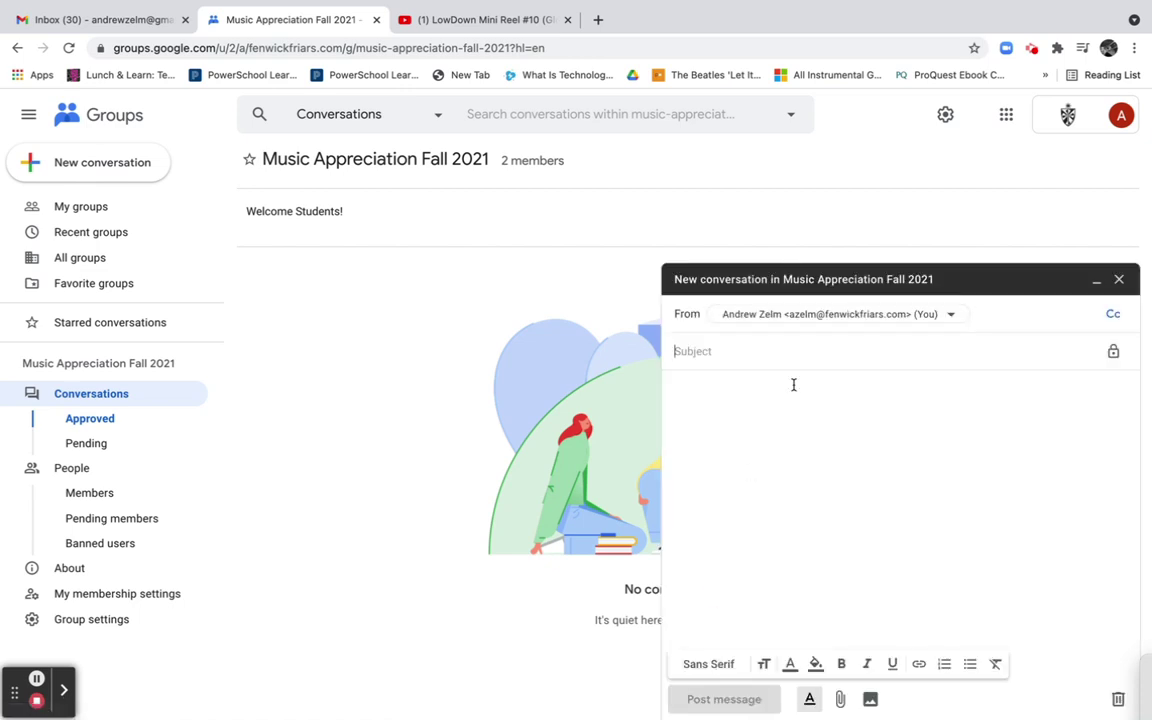
Enter subject 'Welcome Students' and a body asking students to watch this music video
{"action": "type", "text": "Welcome STudents"}
{"action": "key", "text": "Tab"}
{"action": "left_click", "coordinate": [740, 447]}
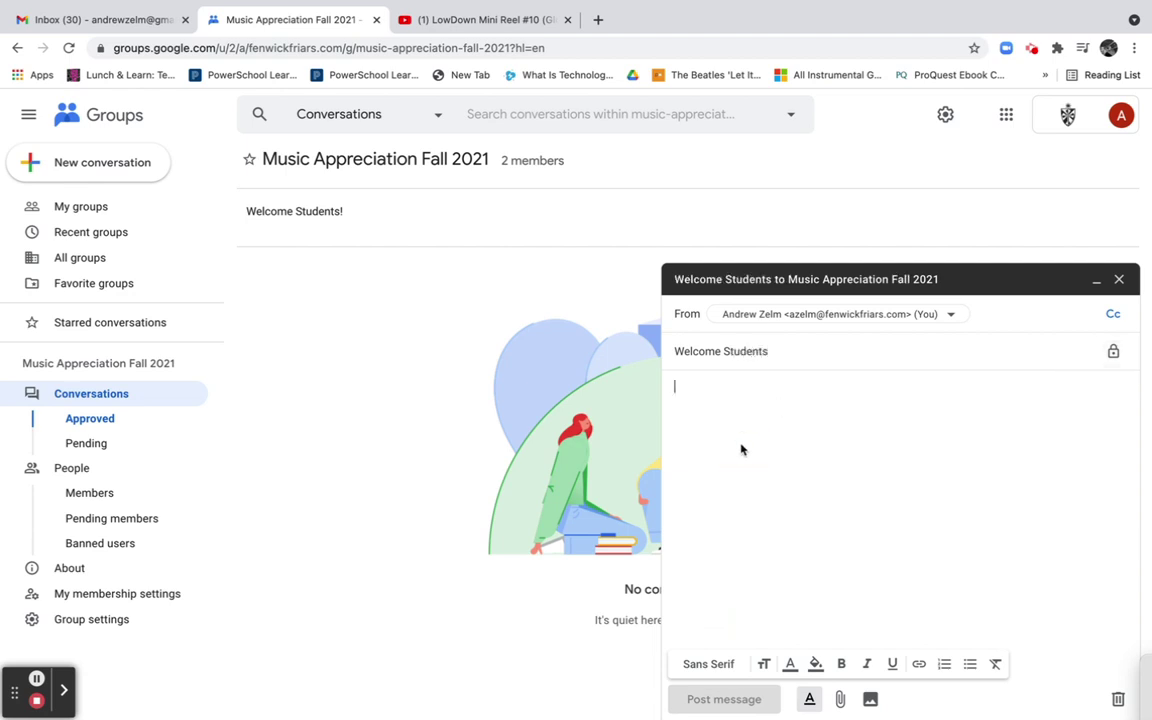
{"action": "type", "text": "Welcome Students!"}
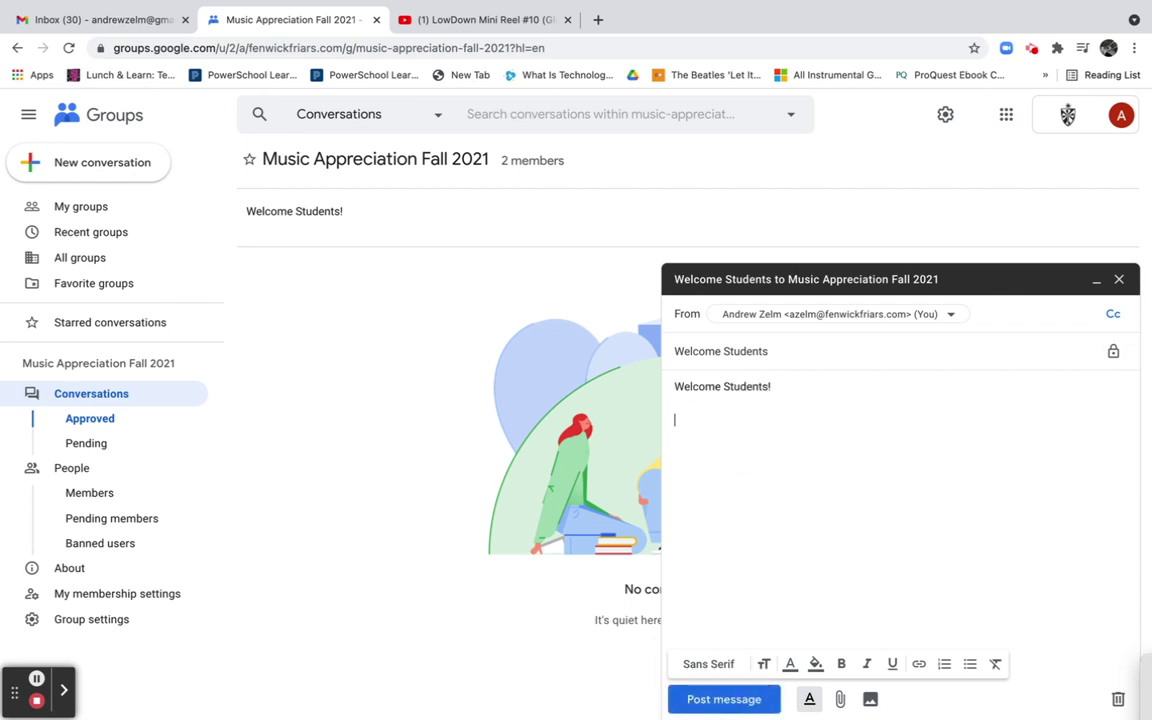
{"action": "key", "text": "BackSpace"}
{"action": "key", "text": "BackSpace"}
{"action": "key", "text": "BackSpace"}
{"action": "type", "text": "ease watch this music video."}
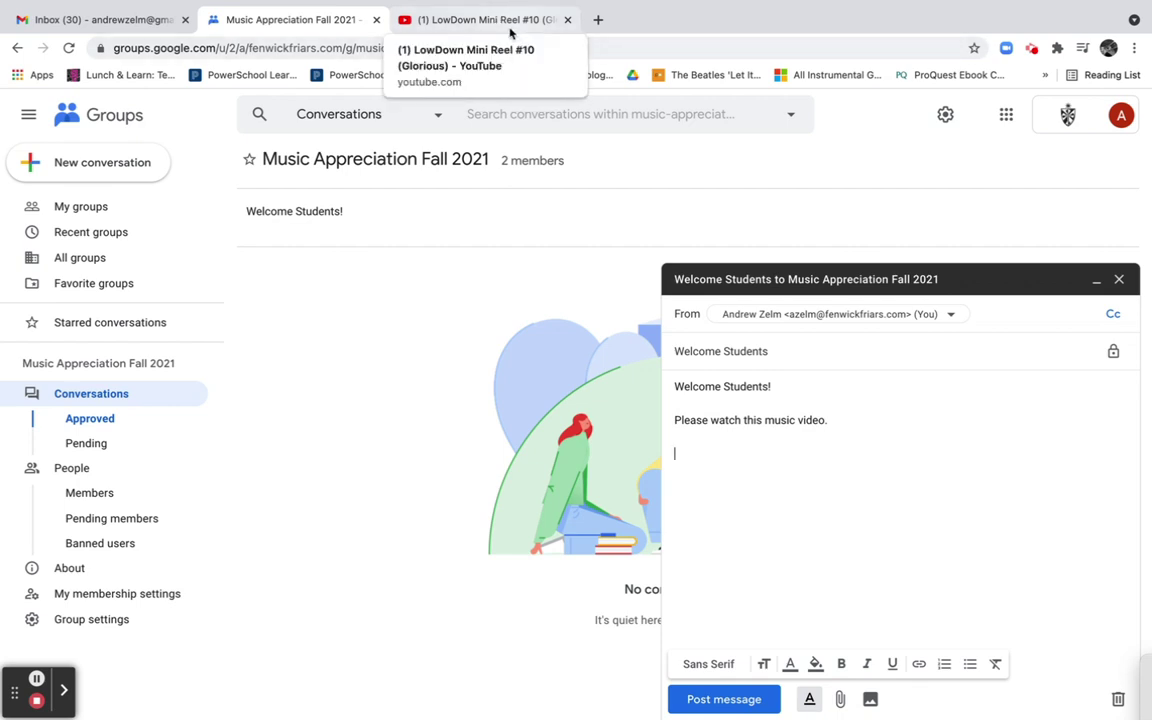
Copy the YouTube video's short share link
{"action": "left_click", "coordinate": [513, 21]}
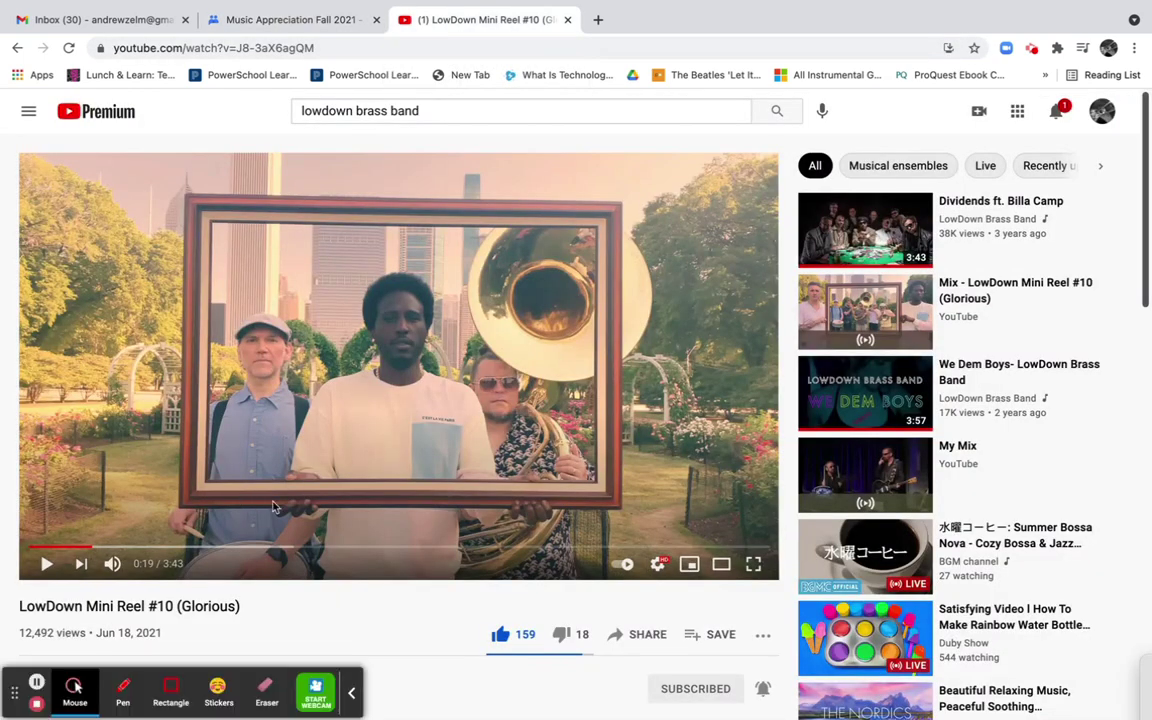
{"action": "left_click", "coordinate": [642, 636]}
{"action": "left_click", "coordinate": [739, 438]}
{"action": "key", "text": "ctrl+c"}
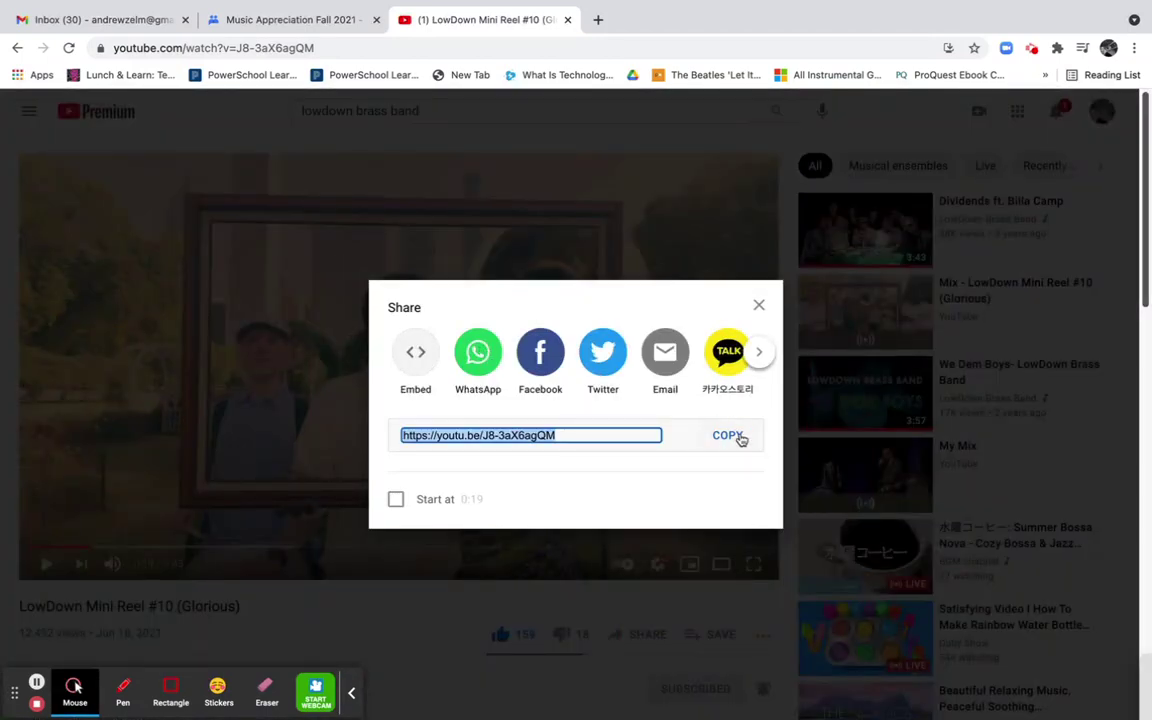
{"action": "left_click", "coordinate": [280, 18]}
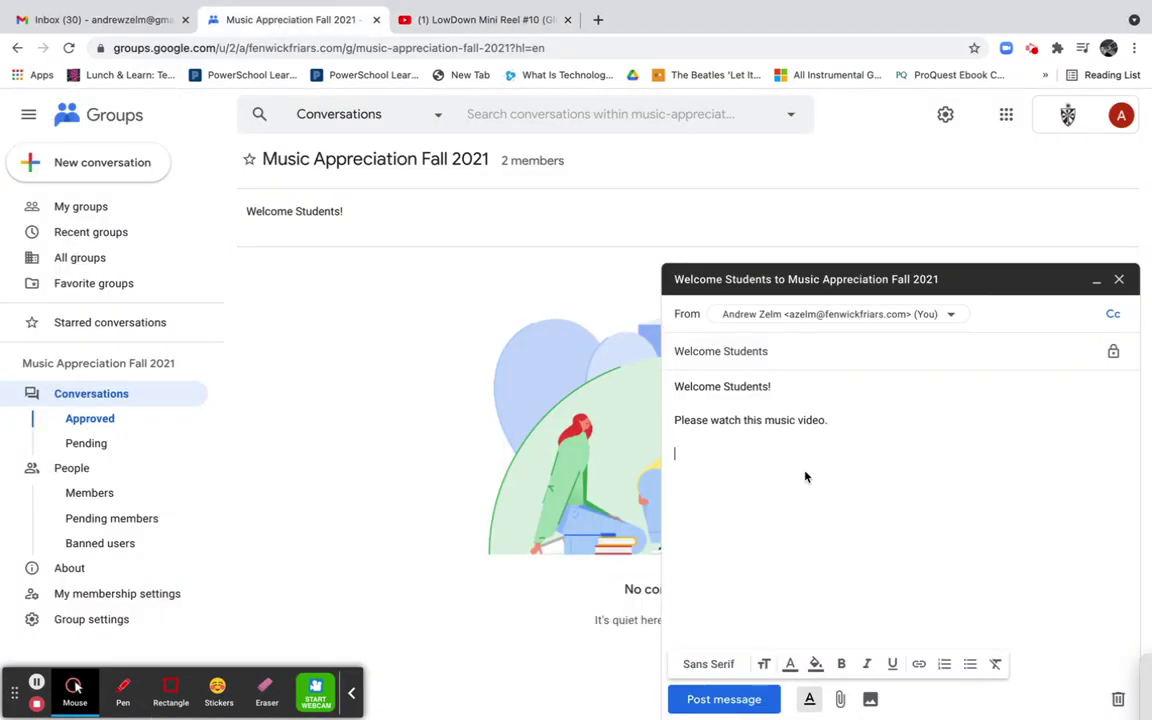
Add the lines 'LowDown Brass Band' and 'Gratitude', correcting the misspelling
{"action": "type", "text": "LoWDown Brass Ban"}
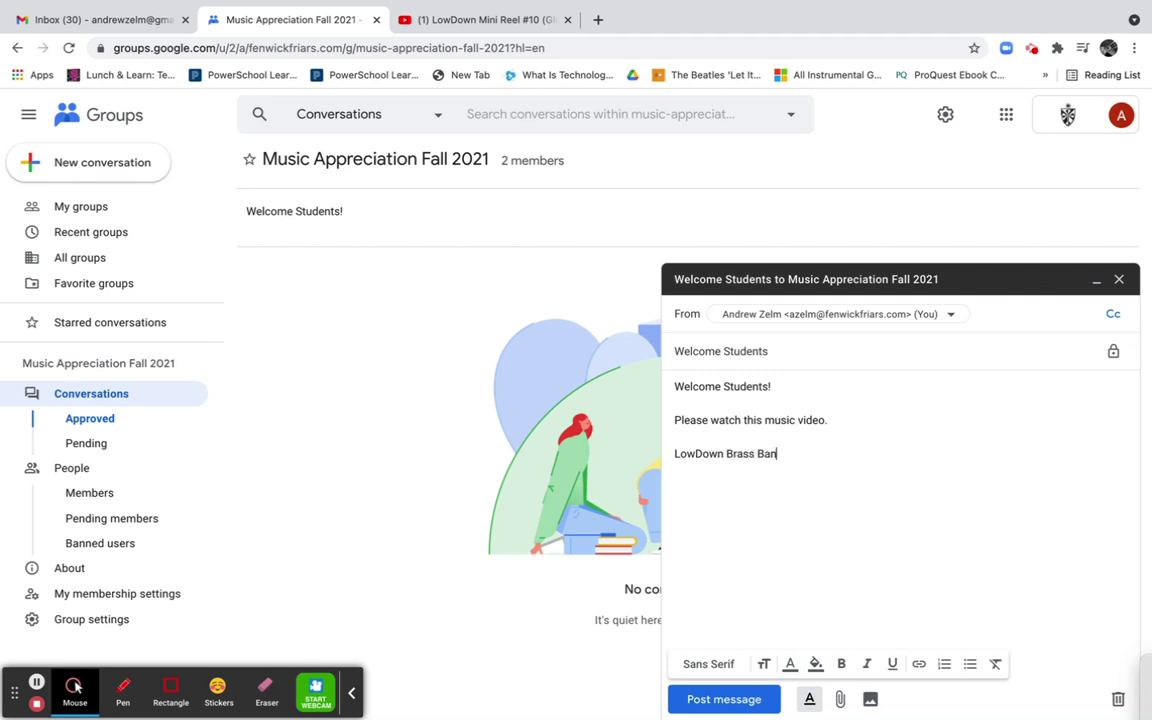
{"action": "type", "text": "G"}
{"action": "type", "text": "ratittude"}
{"action": "key", "text": "Return"}
{"action": "double_click", "coordinate": [690, 472]}
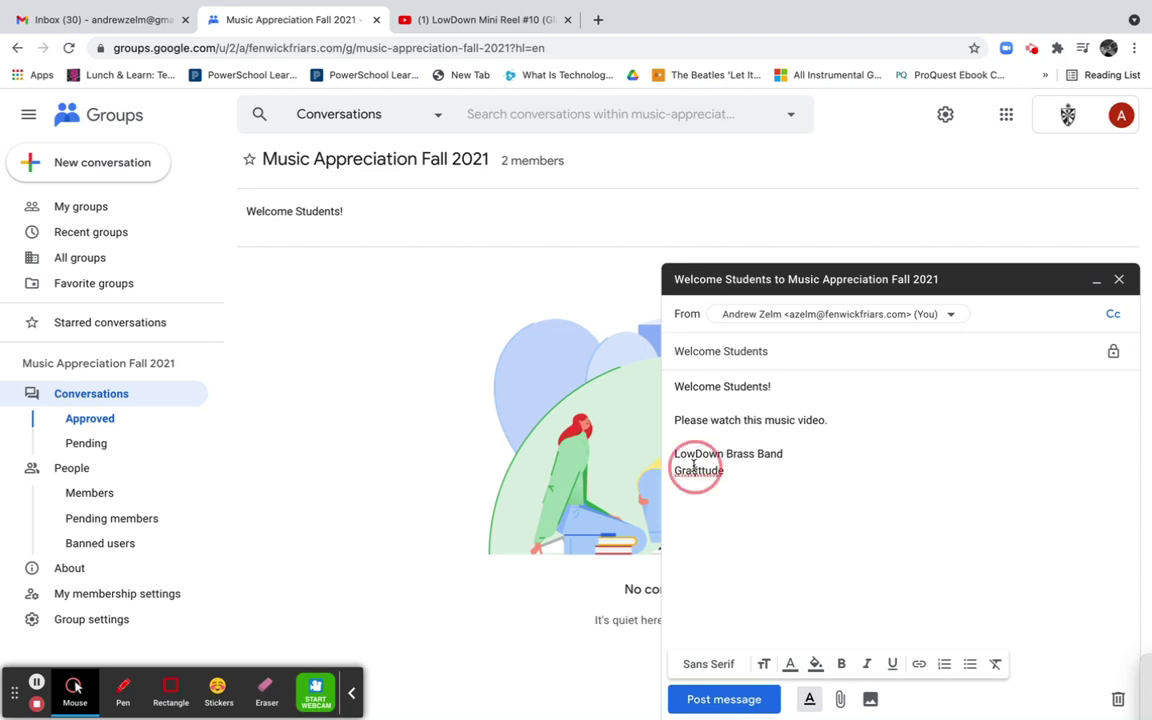
{"action": "right_click", "coordinate": [699, 479]}
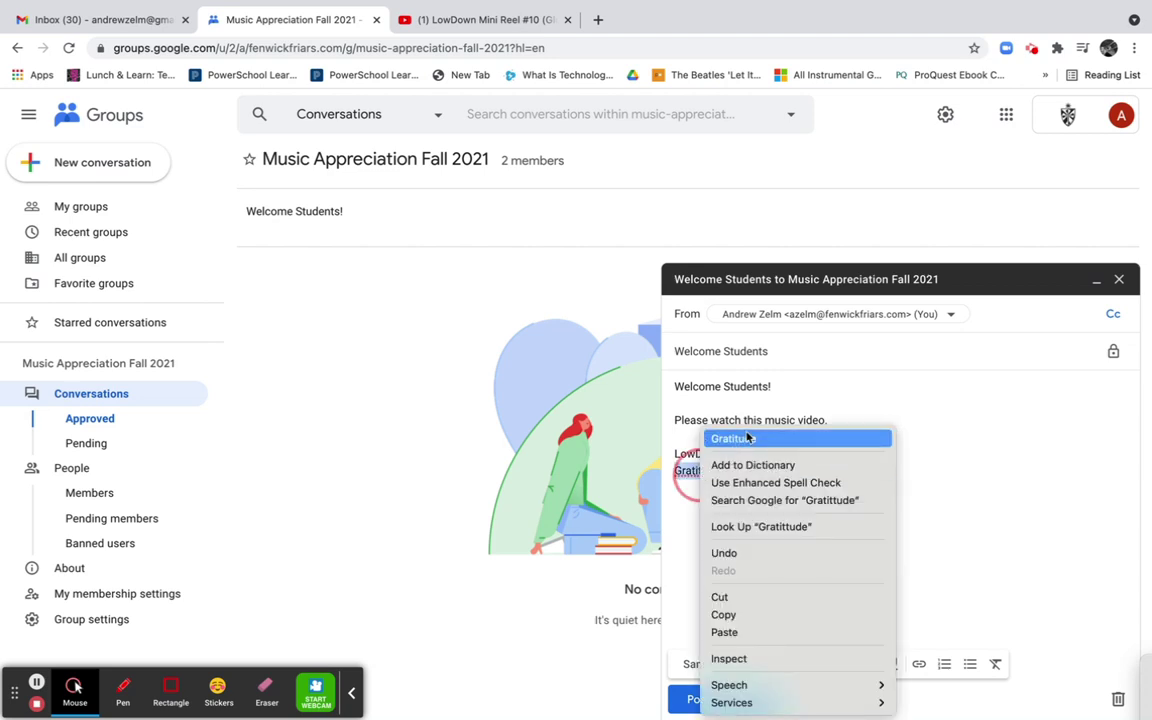
{"action": "left_click", "coordinate": [734, 439]}
Link the band name and song title lines to the copied YouTube URL
{"action": "left_click_drag", "start_coordinate": [676, 470], "coordinate": [666, 456]}
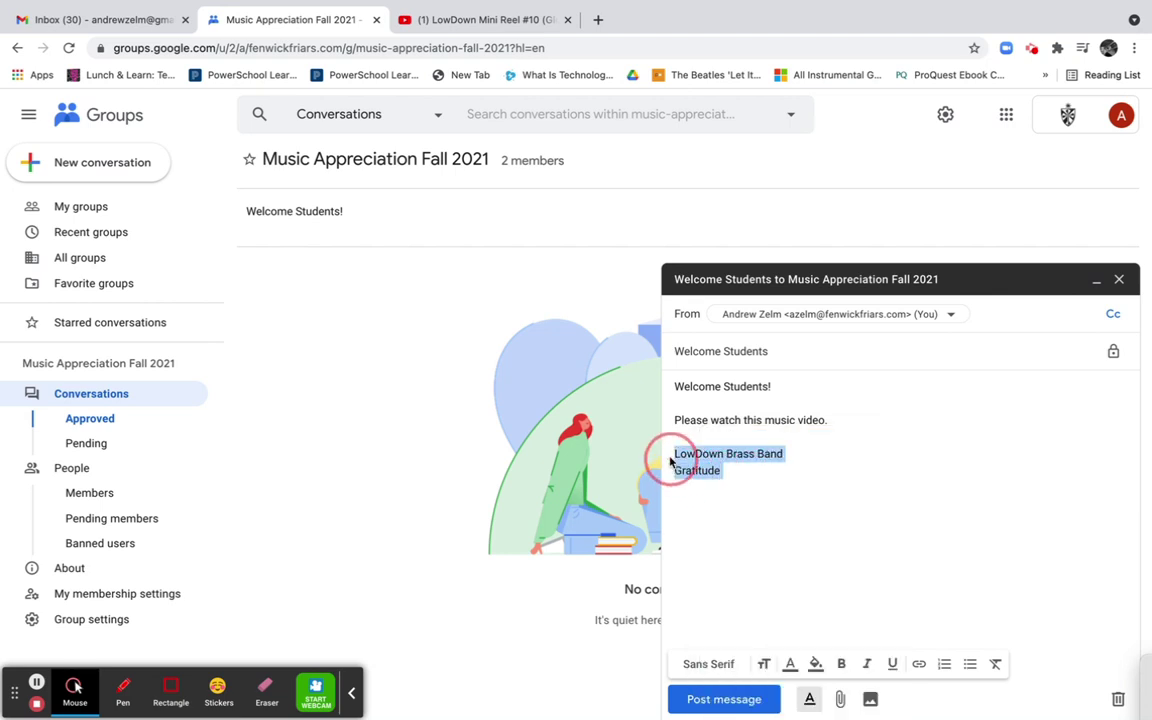
{"action": "left_click", "coordinate": [919, 668]}
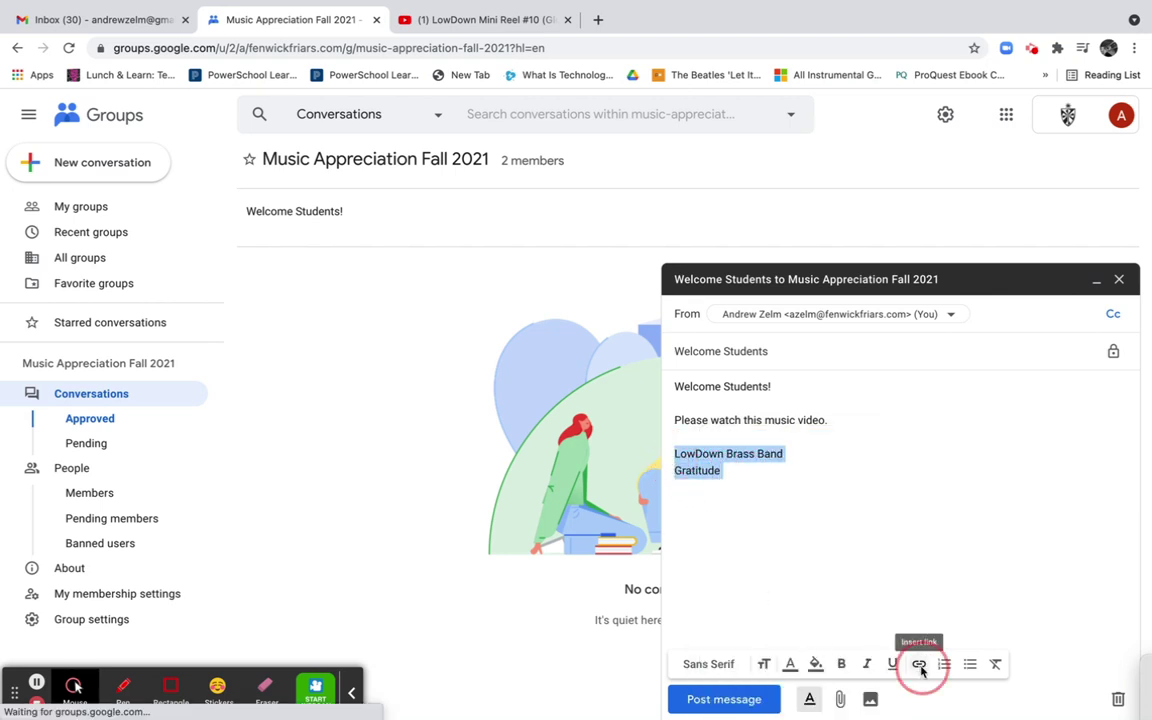
{"action": "key", "text": "ctrl+v"}
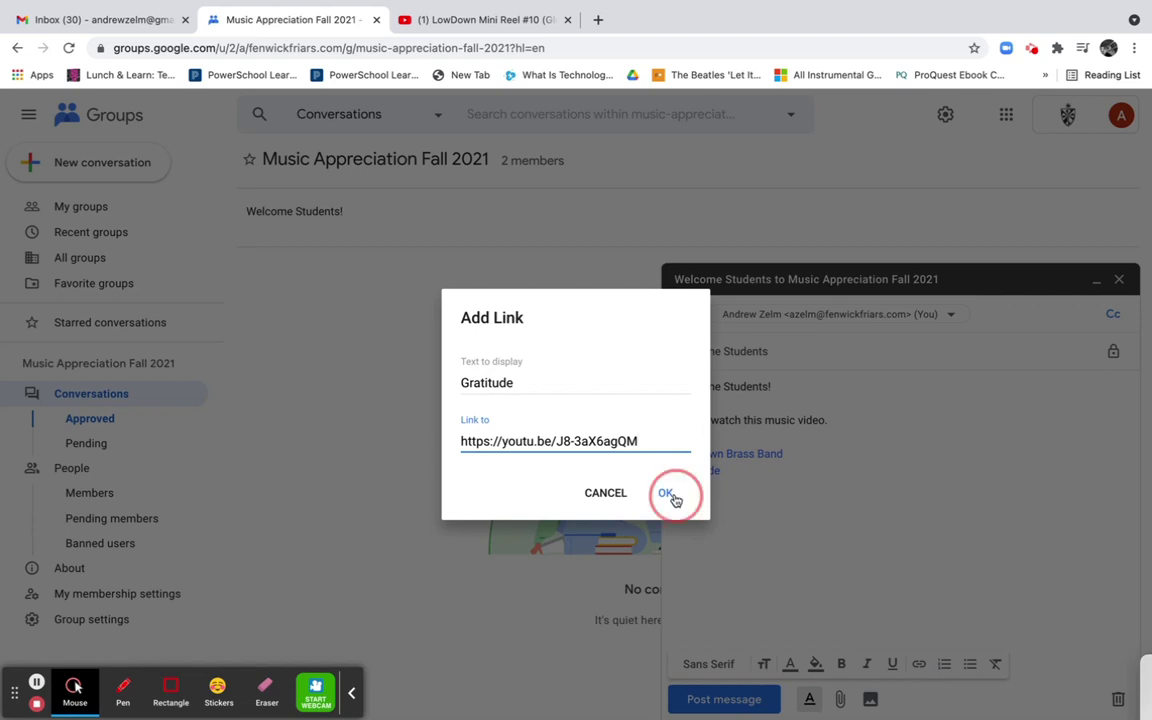
{"action": "left_click", "coordinate": [666, 492]}
{"action": "left_click", "coordinate": [770, 561]}
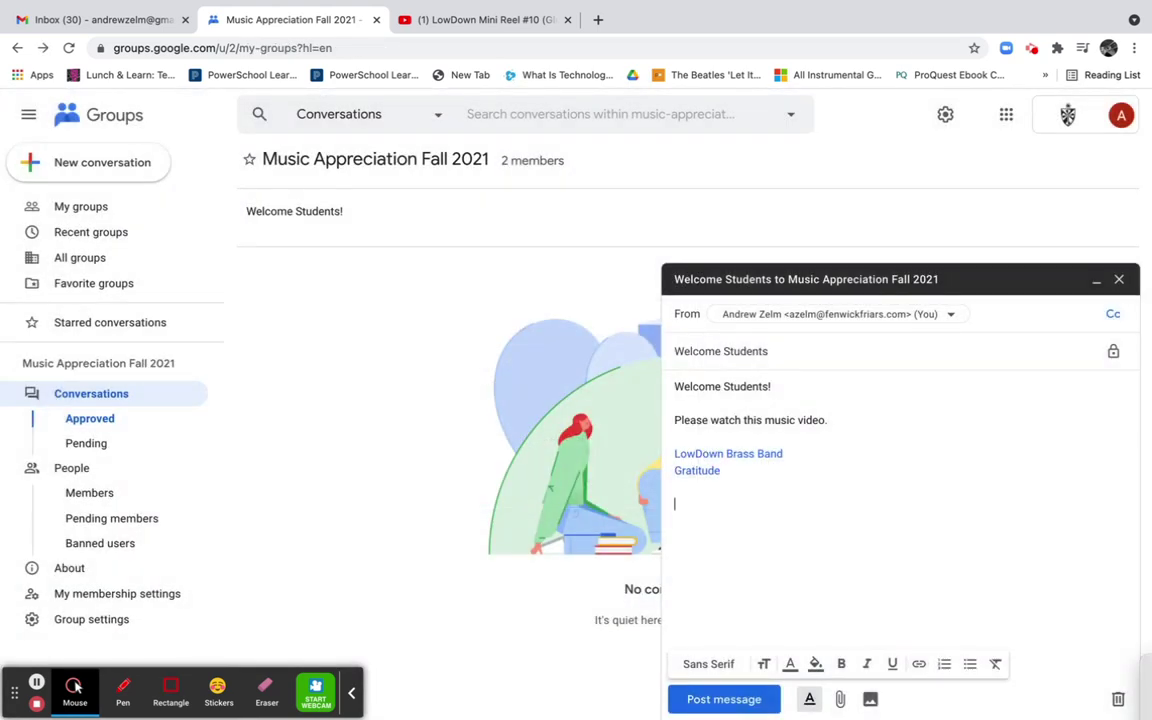
Add 'Please comment on the video.' and a Thanks sign-off, then post the message
{"action": "type", "text": "Thanks,"}
{"action": "left_click", "coordinate": [751, 470]}
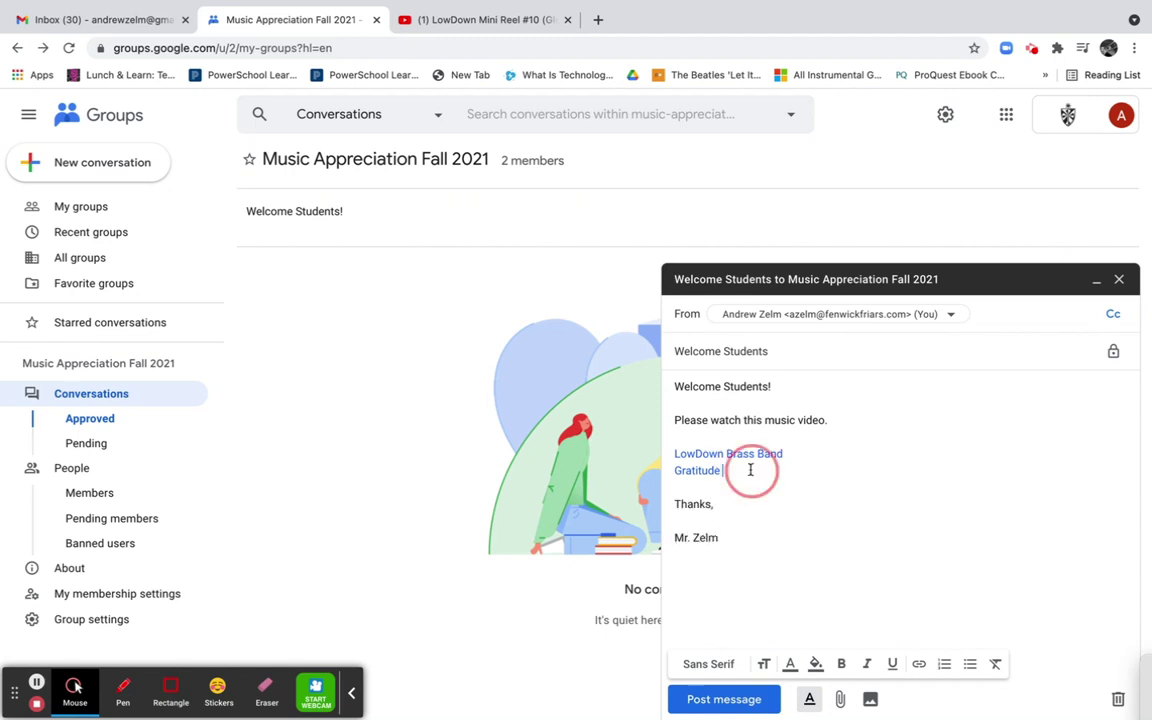
{"action": "key", "text": "Return"}
{"action": "type", "text": "Please reply with"}
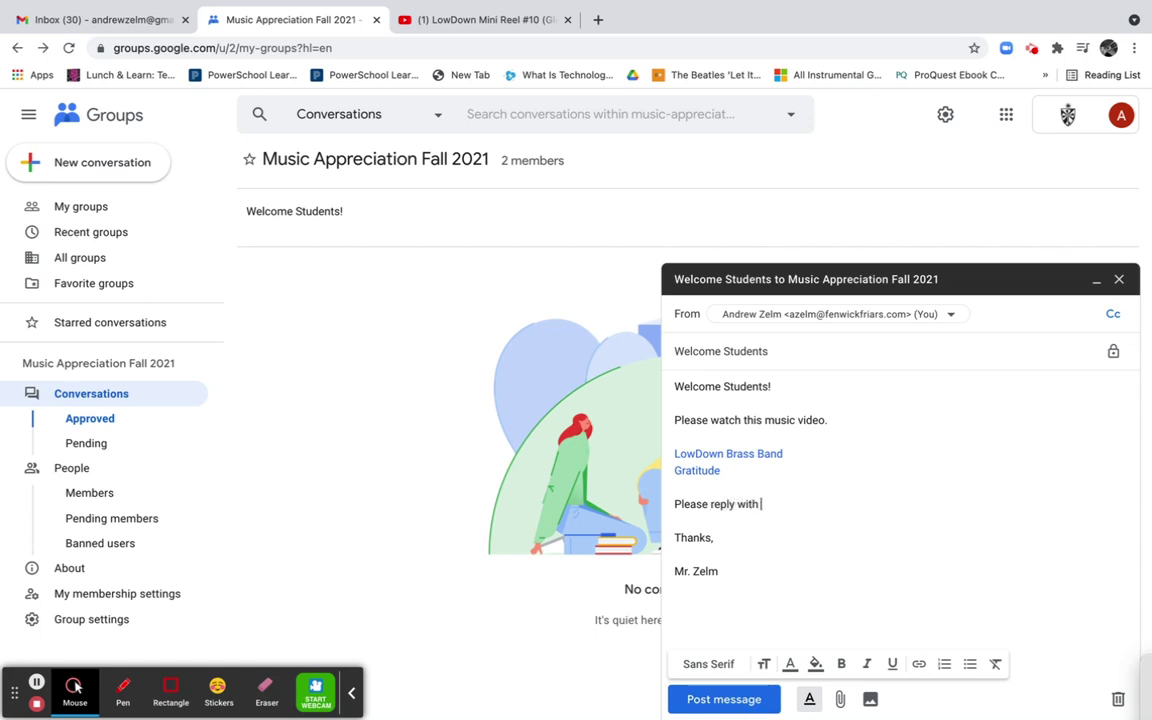
{"action": "key", "text": "BackSpace"}
{"action": "key", "text": "BackSpace"}
{"action": "key", "text": "BackSpace"}
{"action": "key", "text": "BackSpace"}
{"action": "key", "text": "BackSpace"}
{"action": "key", "text": "BackSpace"}
{"action": "key", "text": "BackSpace"}
{"action": "key", "text": "BackSpace"}
{"action": "key", "text": "BackSpace"}
{"action": "key", "text": "BackSpace"}
{"action": "type", "text": "comment"}
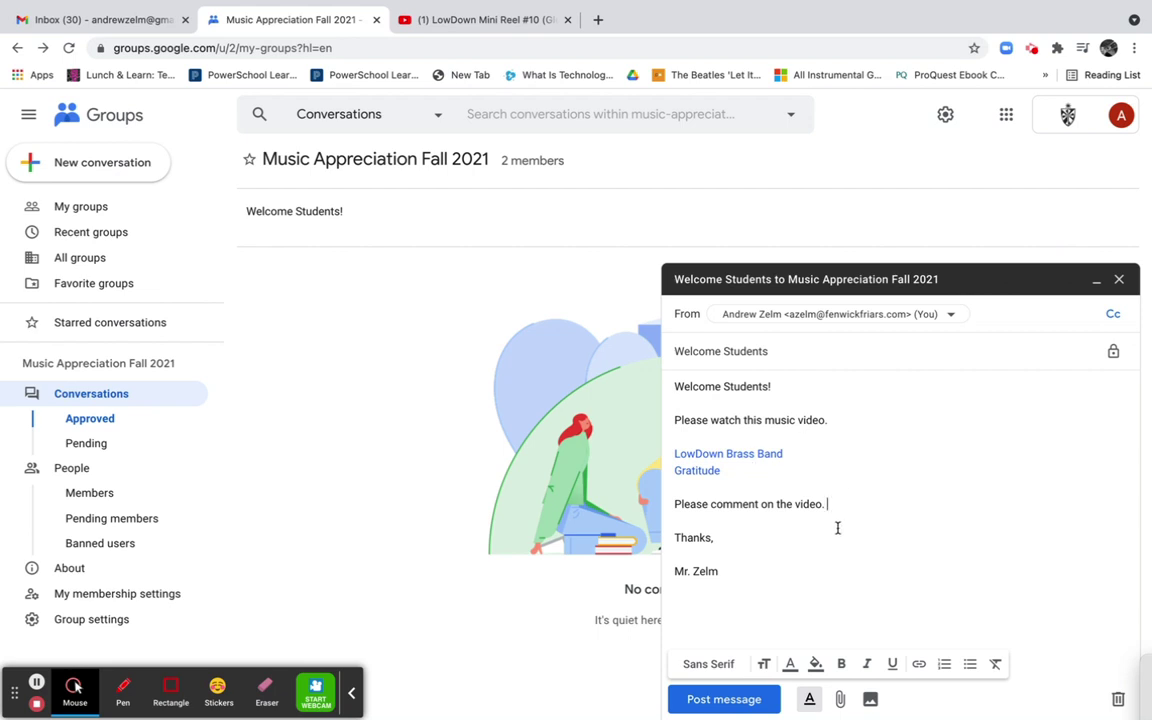
{"action": "left_click", "coordinate": [738, 701]}
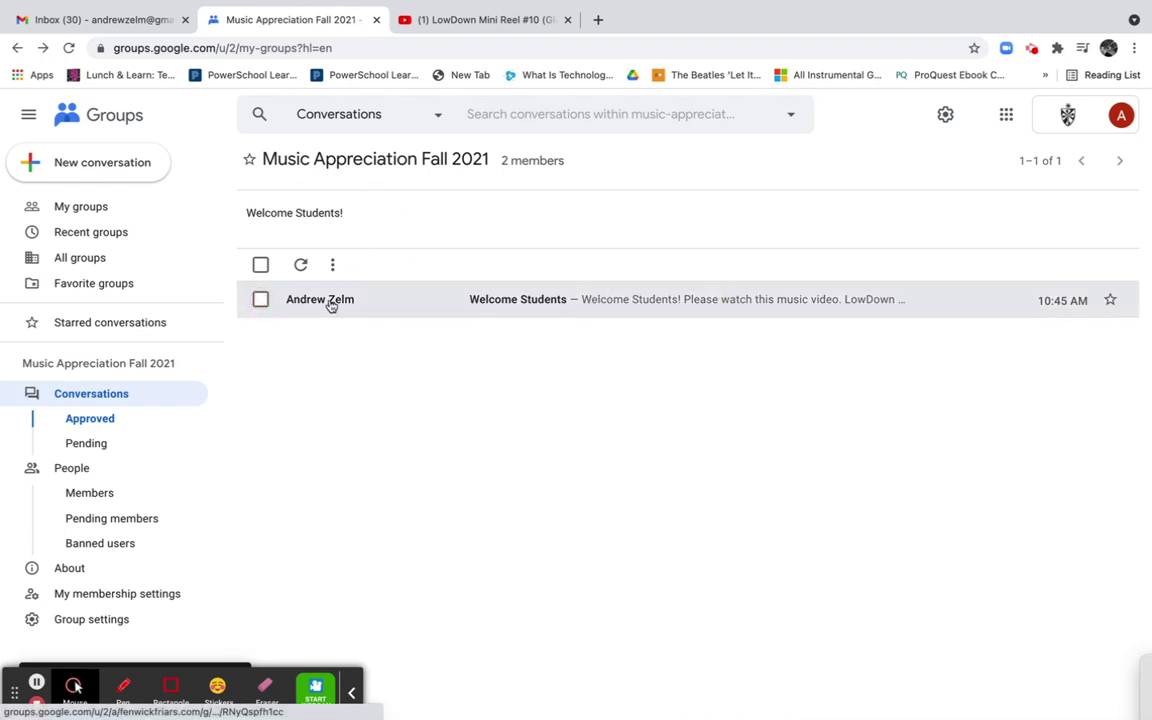
Open the Welcome Students post and try its link in a new tab, closing the failed tab
{"action": "left_click", "coordinate": [632, 300]}
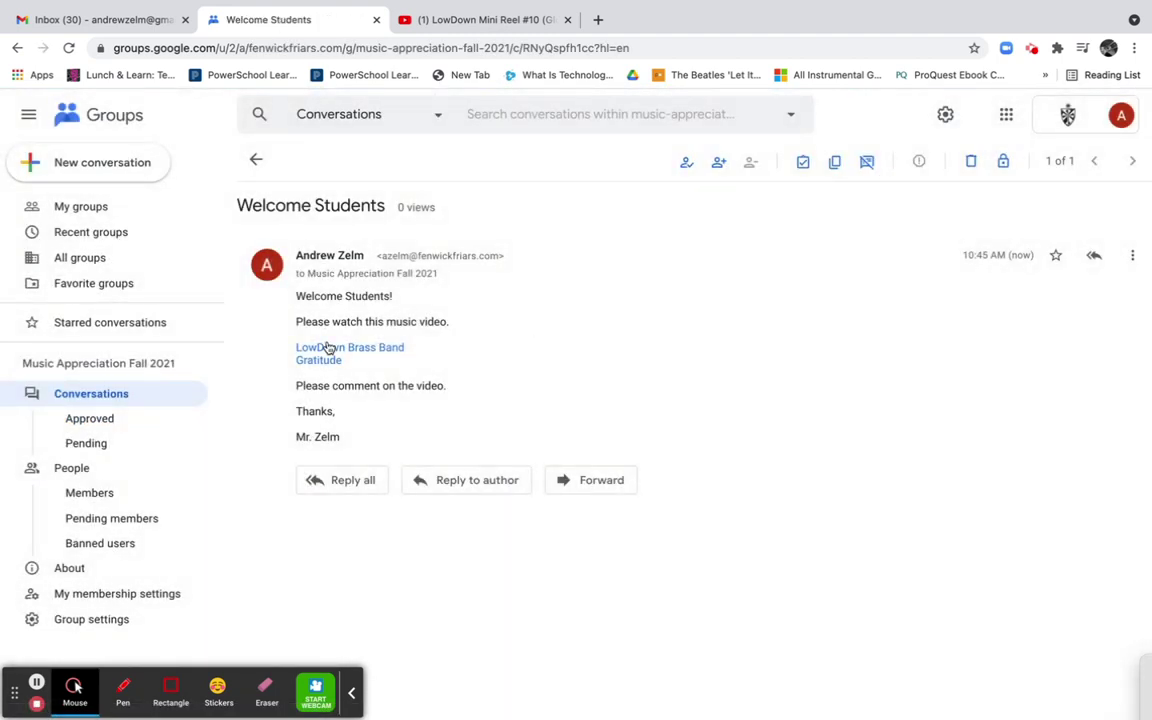
{"action": "right_click", "coordinate": [328, 354]}
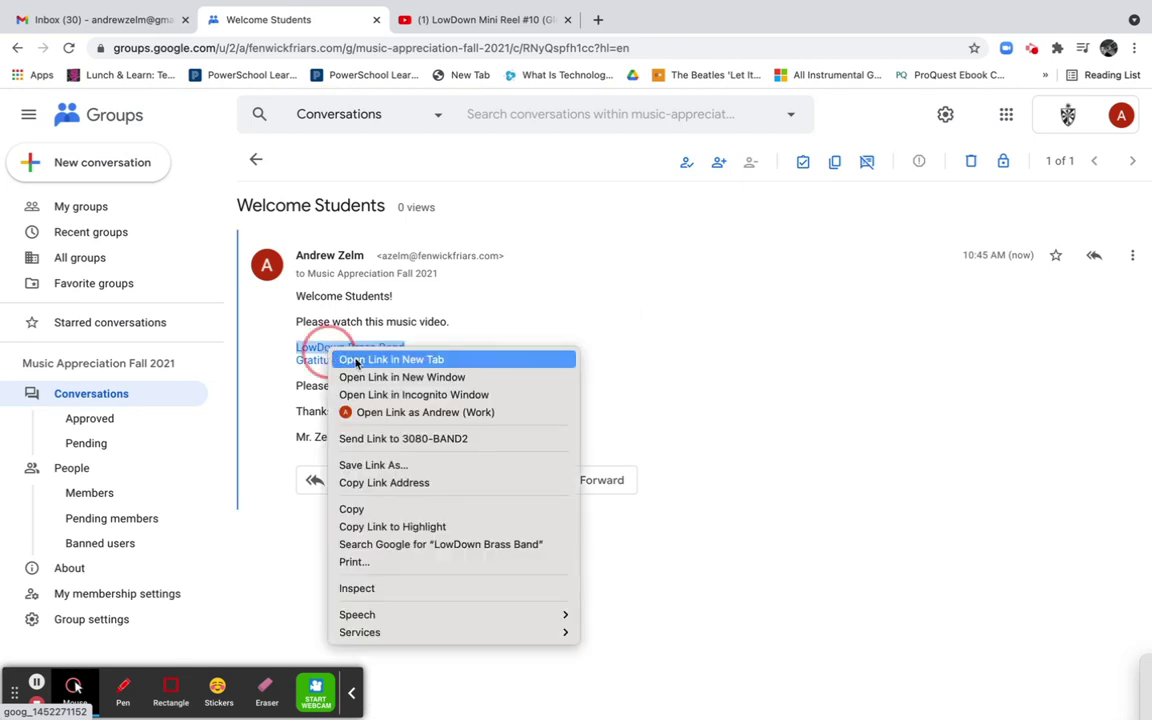
{"action": "left_click", "coordinate": [355, 360]}
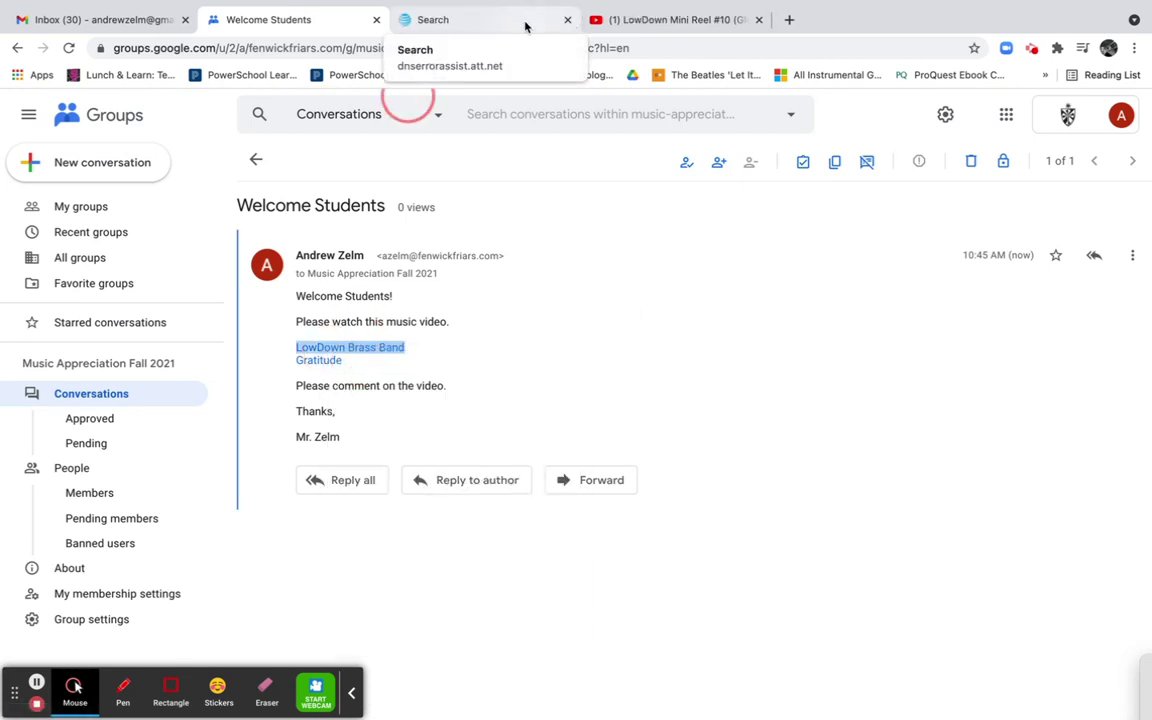
{"action": "left_click", "coordinate": [525, 22]}
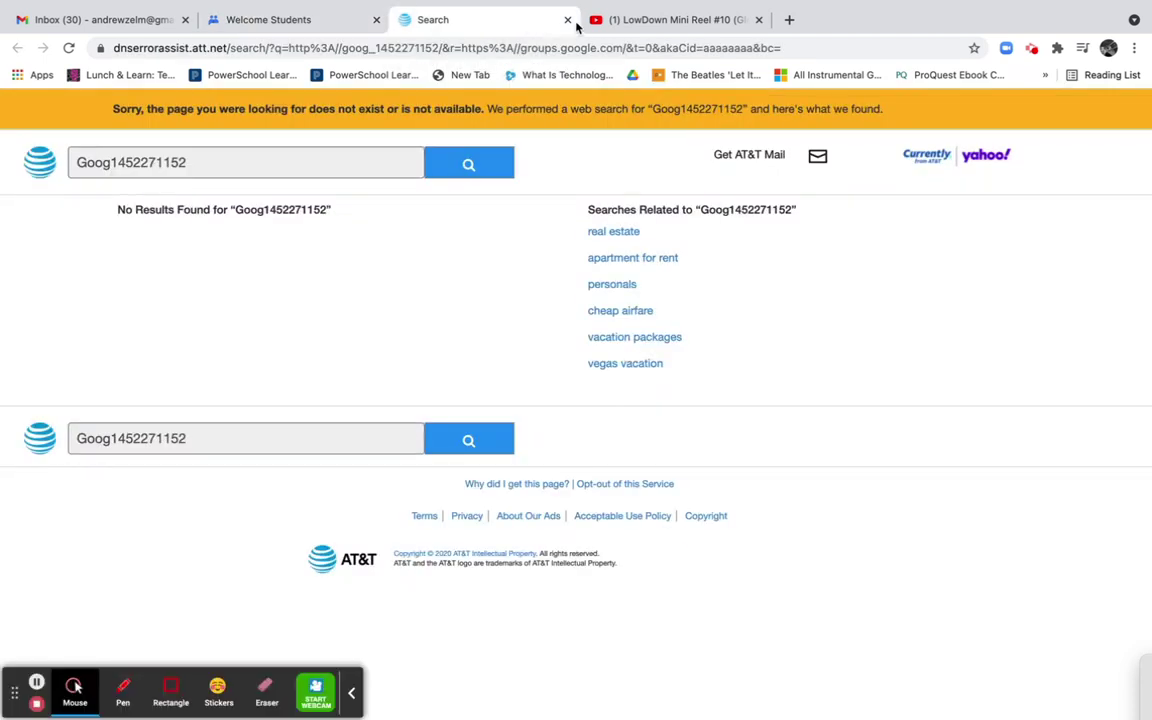
{"action": "left_click", "coordinate": [567, 22]}
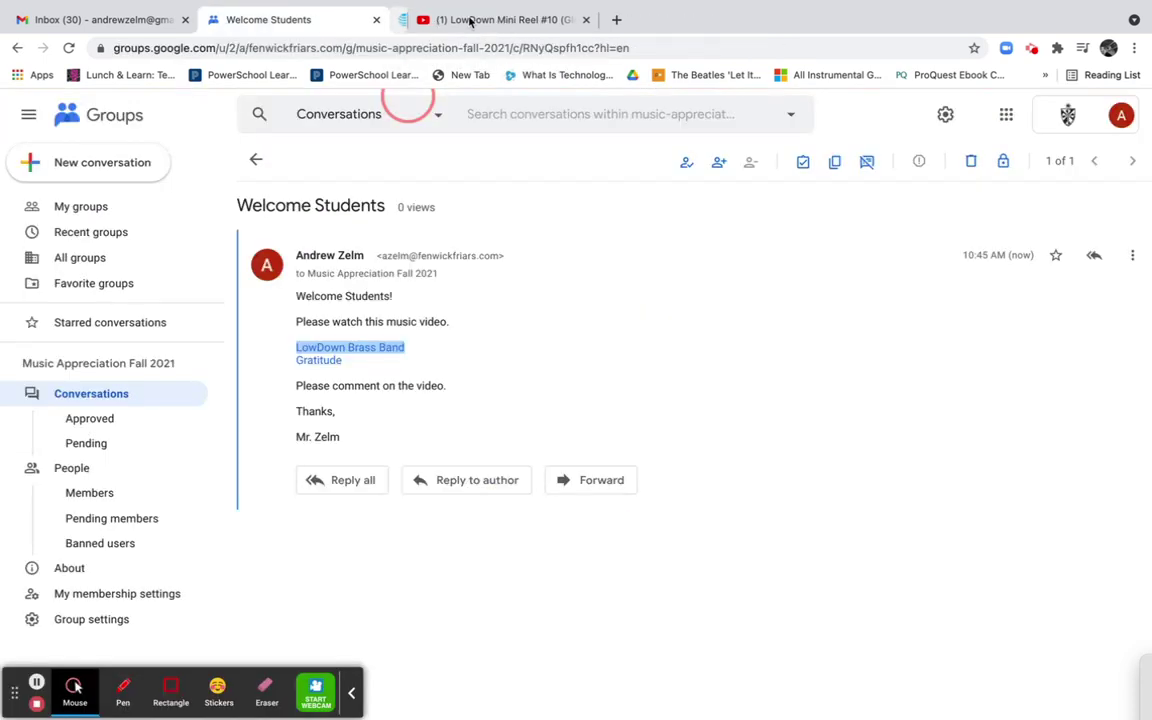
{"action": "left_click", "coordinate": [362, 372]}
Play the linked Gratitude video on YouTube, pause it, and return to the post
{"action": "left_click", "coordinate": [333, 361]}
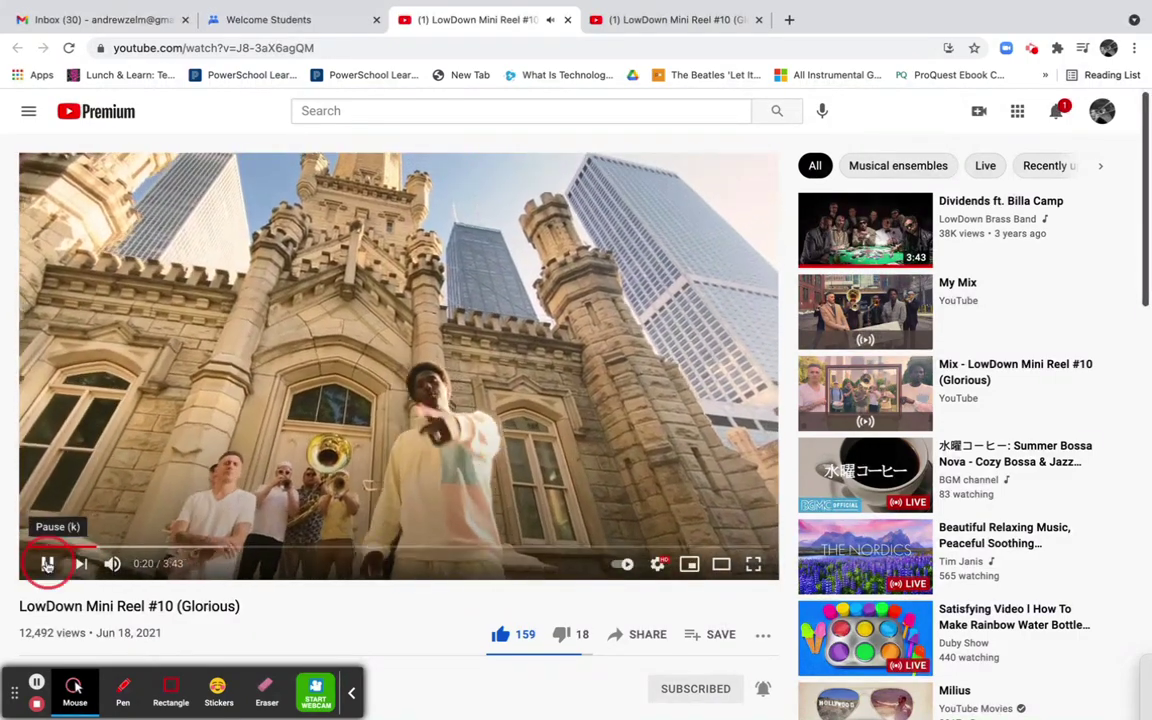
{"action": "left_click", "coordinate": [47, 564]}
{"action": "left_click", "coordinate": [268, 19]}
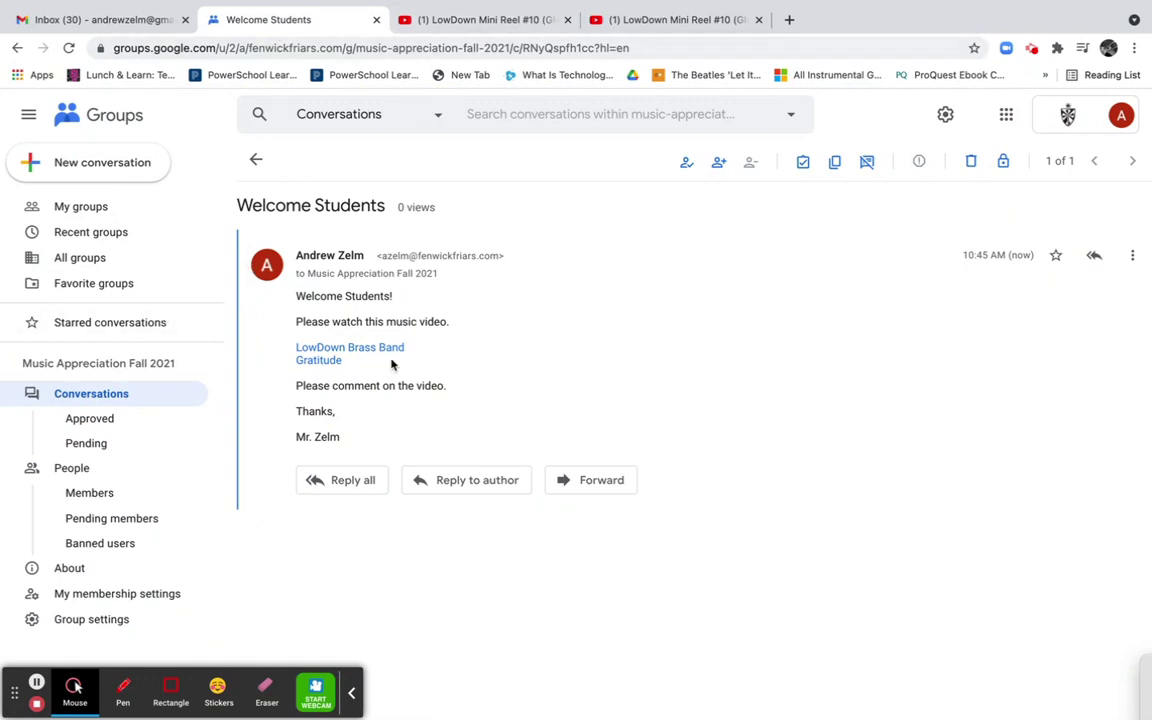
Reload the Gmail inbox to fetch the newly delivered group mail
{"action": "left_click", "coordinate": [147, 23]}
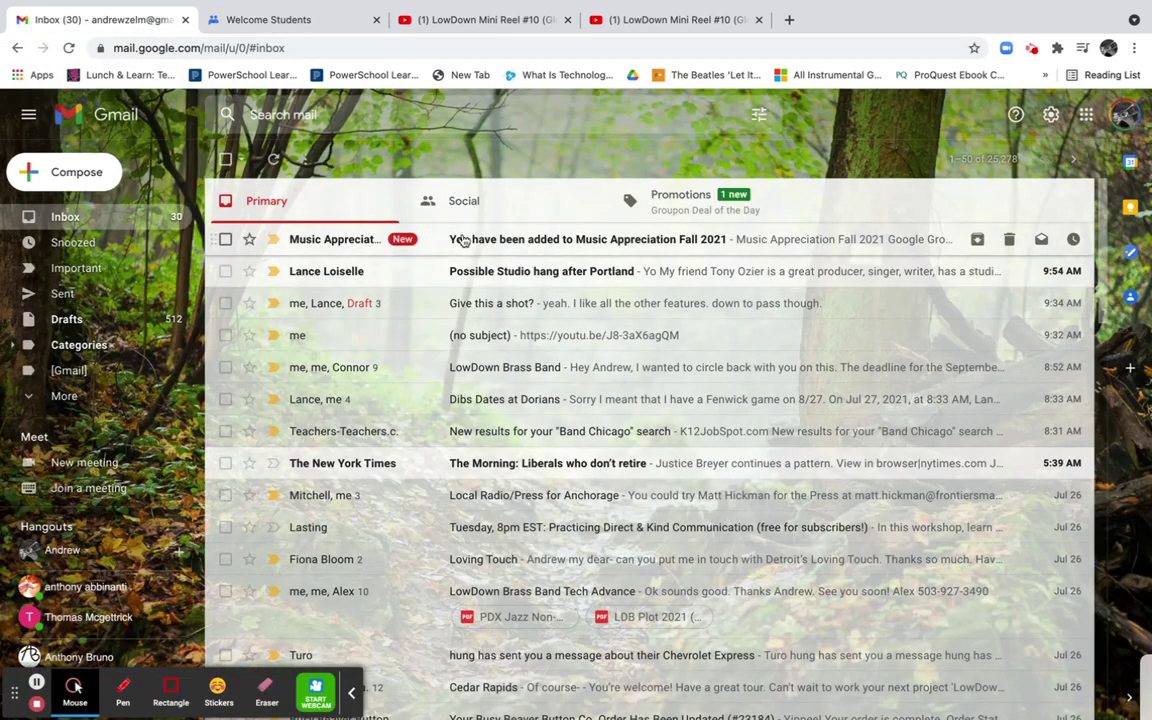
{"action": "left_click", "coordinate": [540, 47]}
{"action": "key", "text": "Return"}
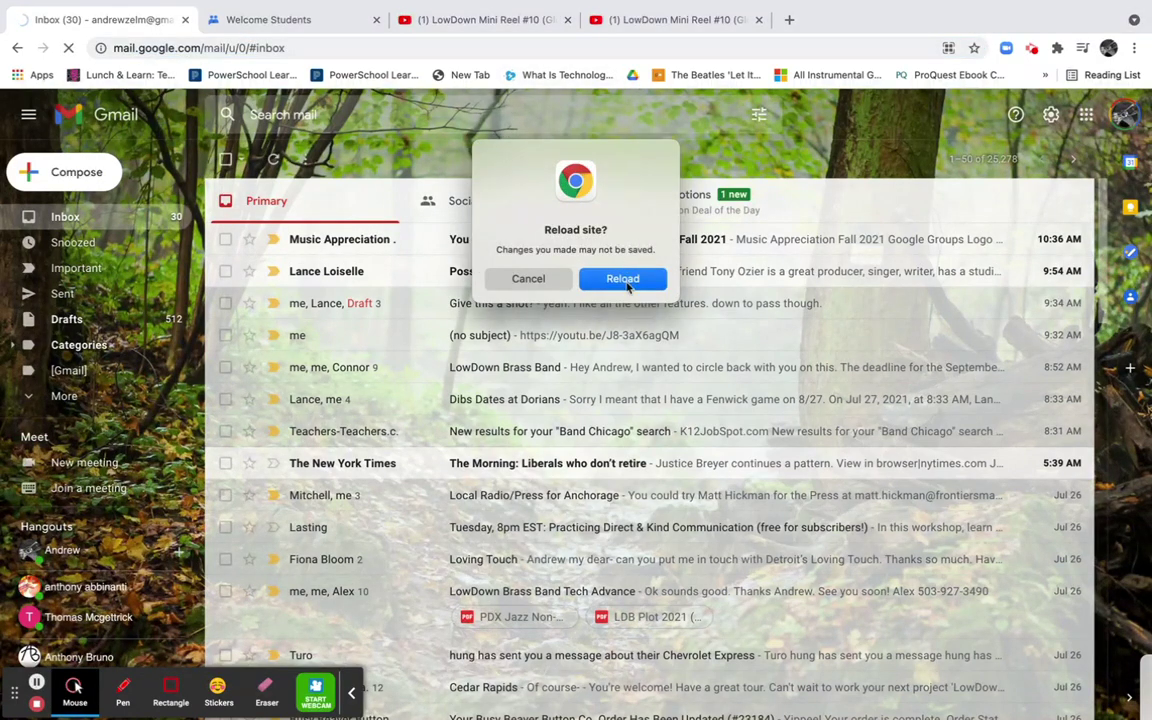
{"action": "left_click", "coordinate": [622, 279]}
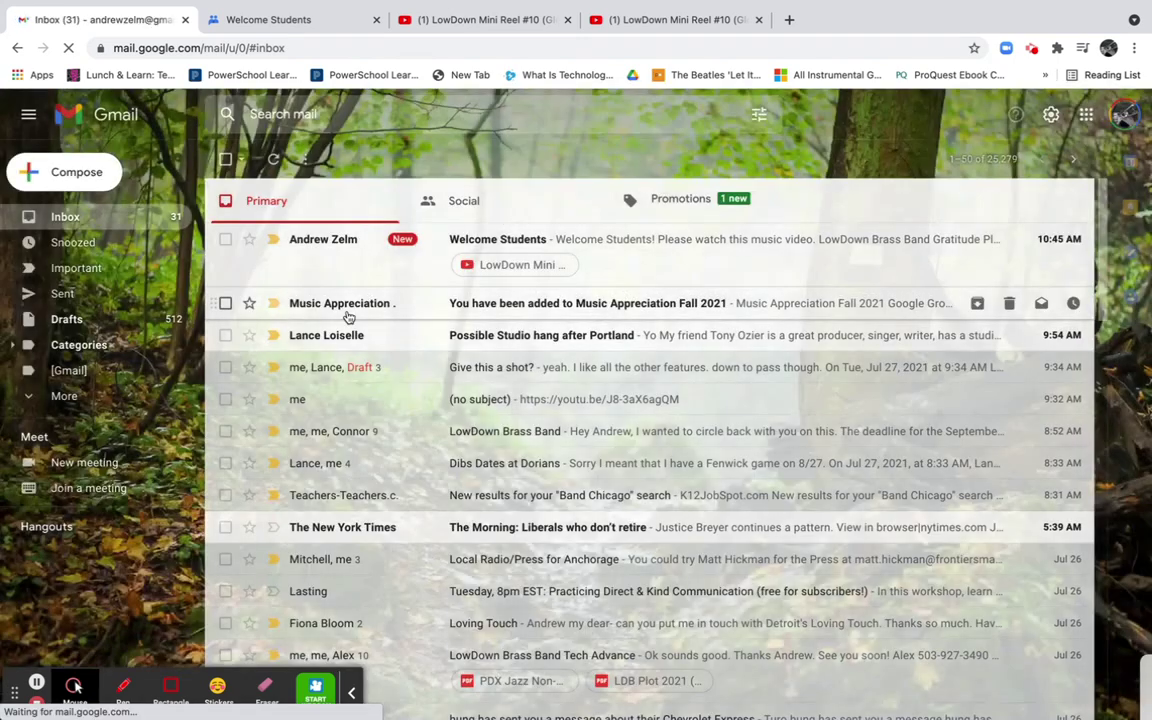
Open the Music Appreciation group invitation email, then step to the newer Welcome Students message
{"action": "left_click", "coordinate": [408, 311]}
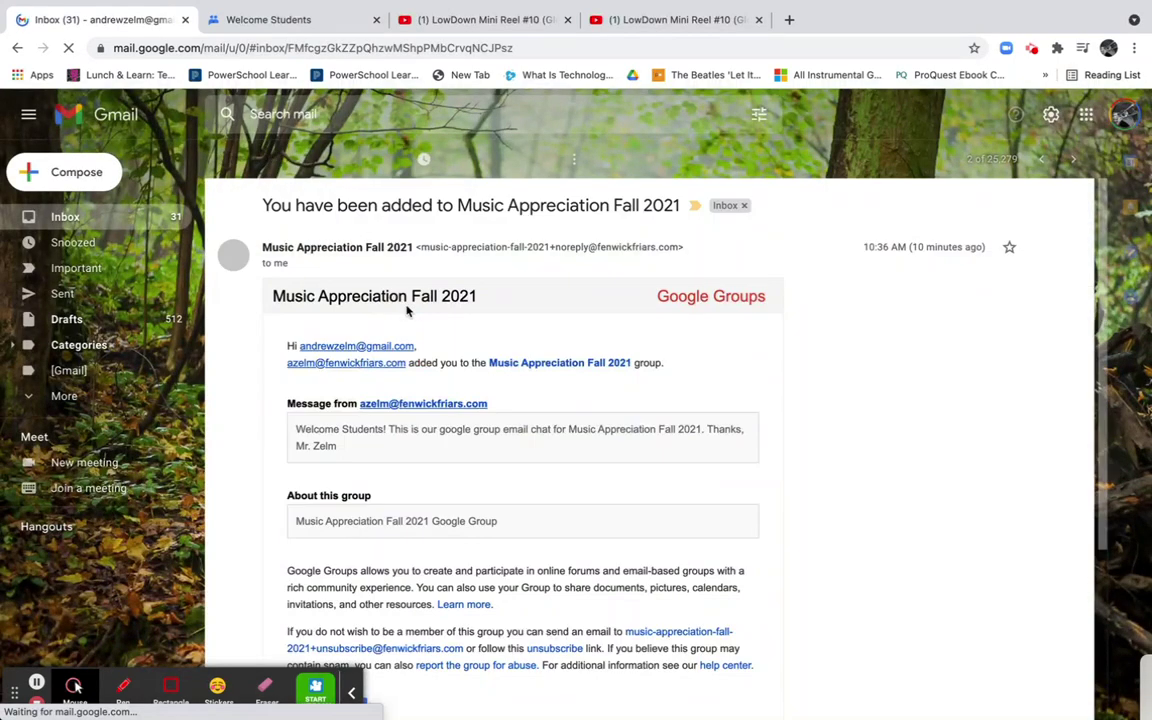
{"action": "scroll", "coordinate": [511, 519], "scroll_direction": "down", "scroll_amount": 3}
{"action": "scroll", "coordinate": [511, 526], "scroll_direction": "up", "scroll_amount": 3}
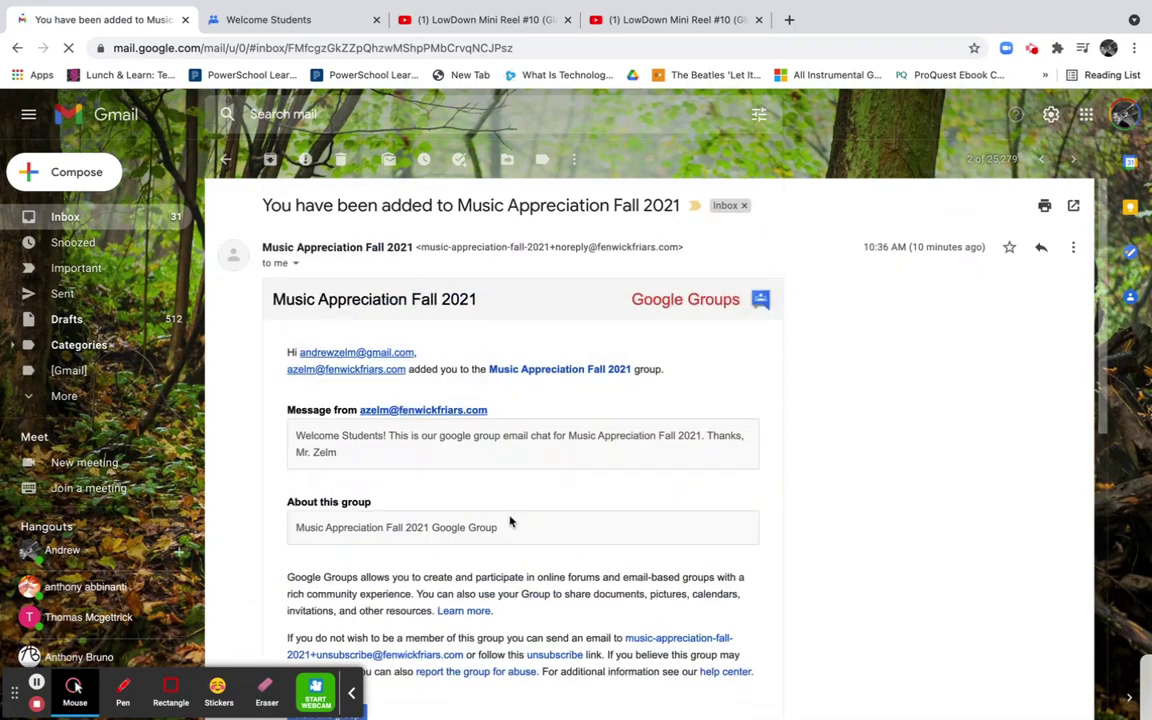
{"action": "scroll", "coordinate": [444, 483], "scroll_direction": "down", "scroll_amount": 1}
{"action": "scroll", "coordinate": [443, 480], "scroll_direction": "up", "scroll_amount": 2}
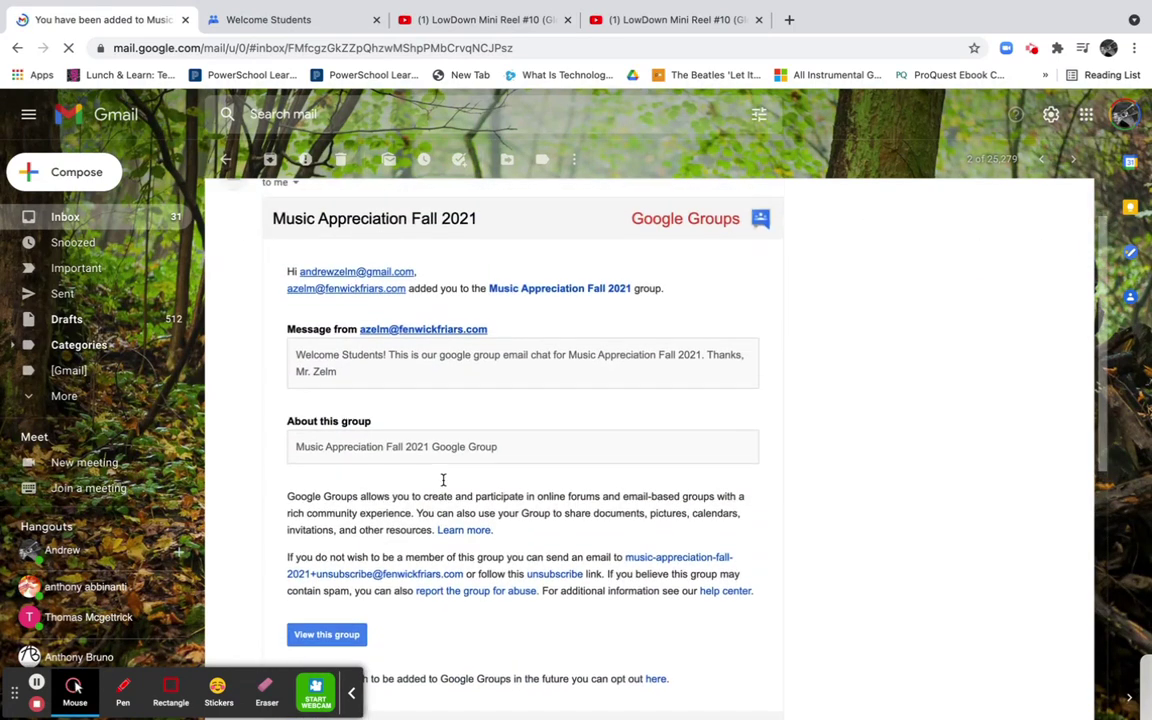
{"action": "left_click", "coordinate": [1043, 161]}
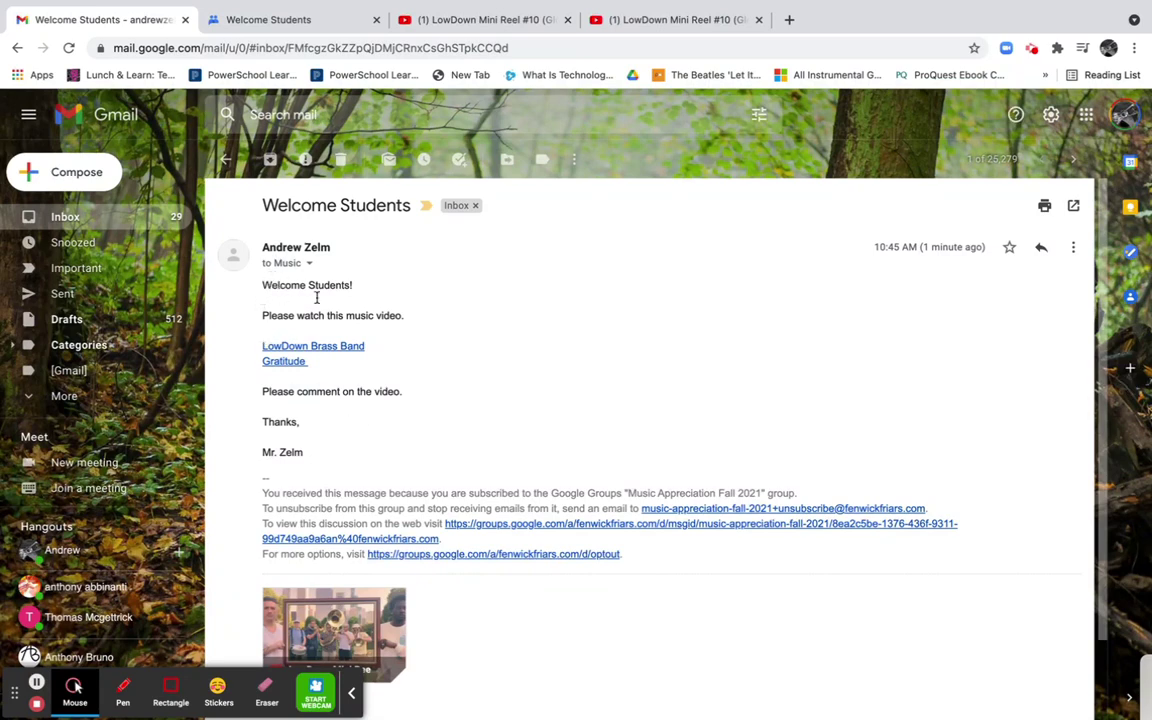
{"action": "scroll", "coordinate": [300, 349], "scroll_direction": "down", "scroll_amount": 1}
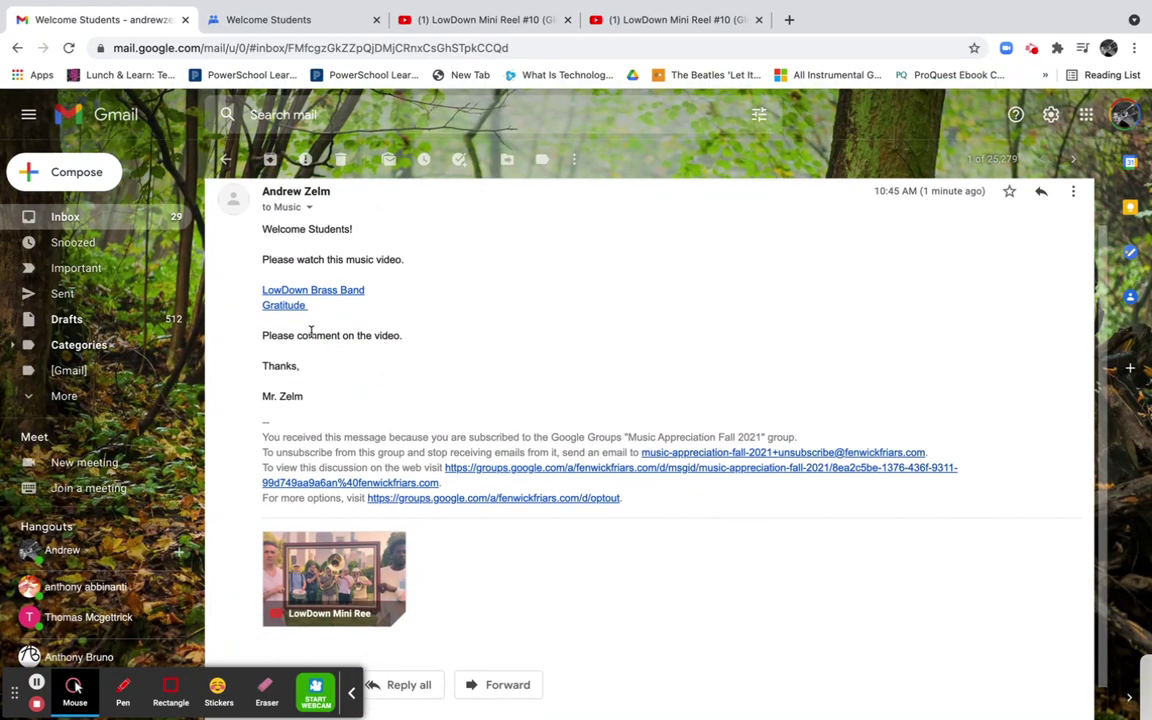
{"action": "scroll", "coordinate": [304, 420], "scroll_direction": "down", "scroll_amount": 1}
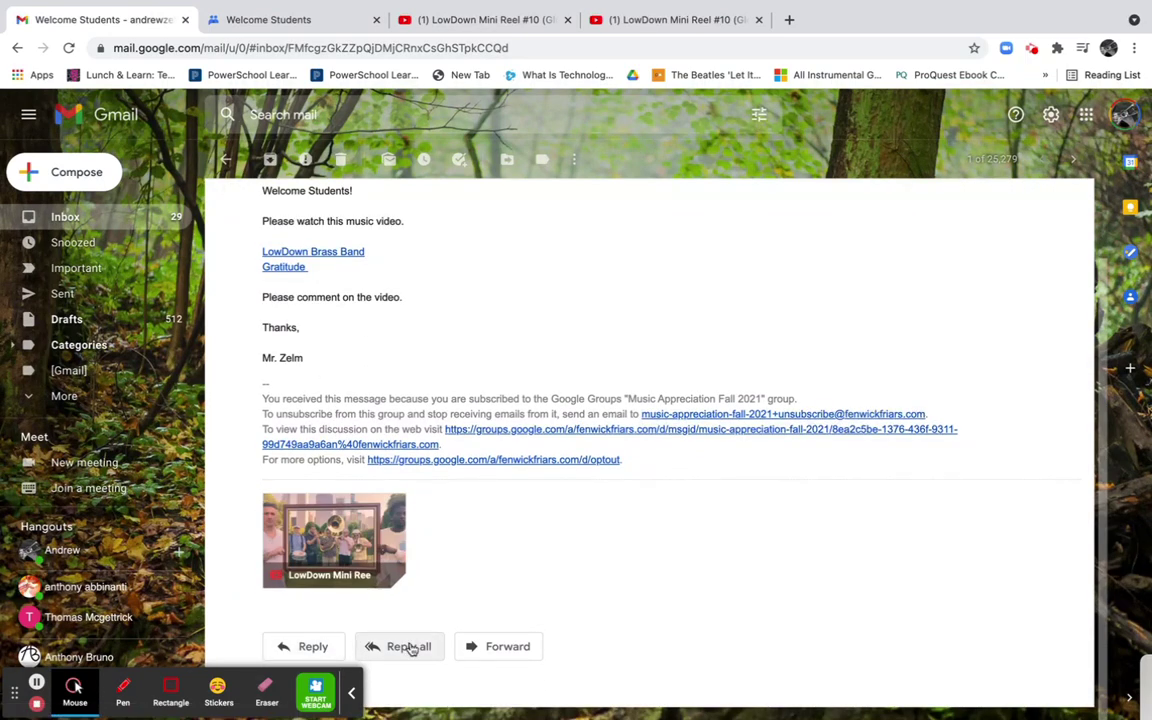
Start a reply-all to Welcome Students and check its To and Cc recipients
{"action": "left_click", "coordinate": [411, 648]}
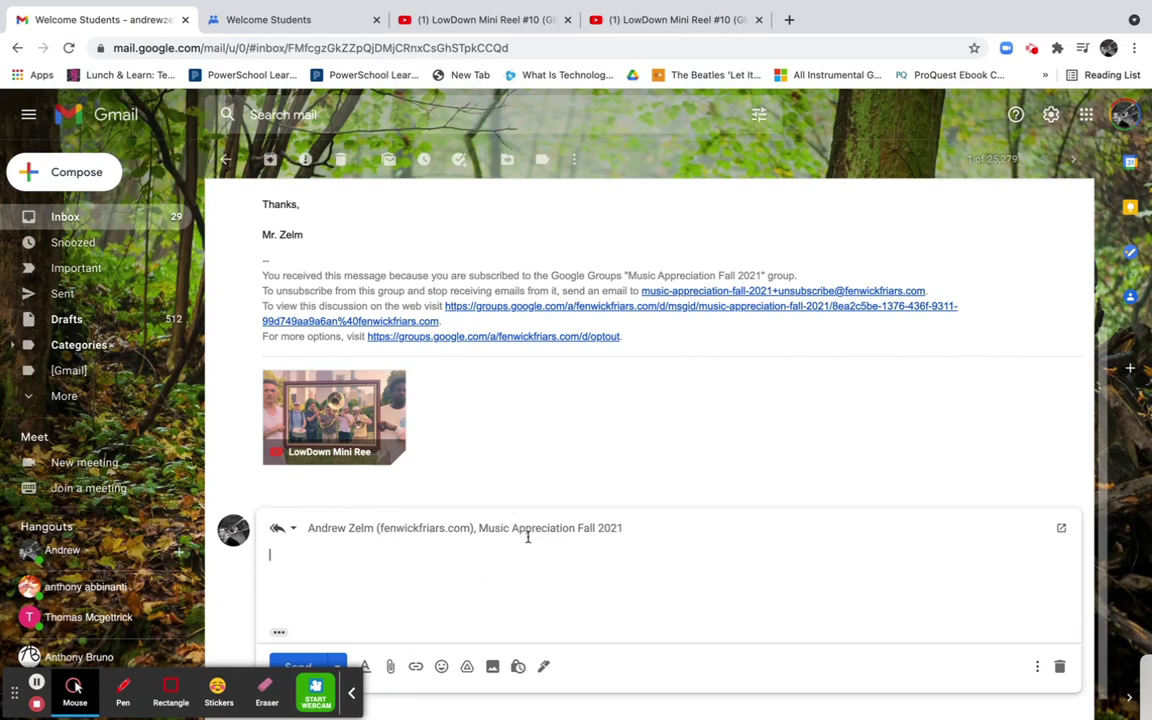
{"action": "left_click", "coordinate": [528, 537]}
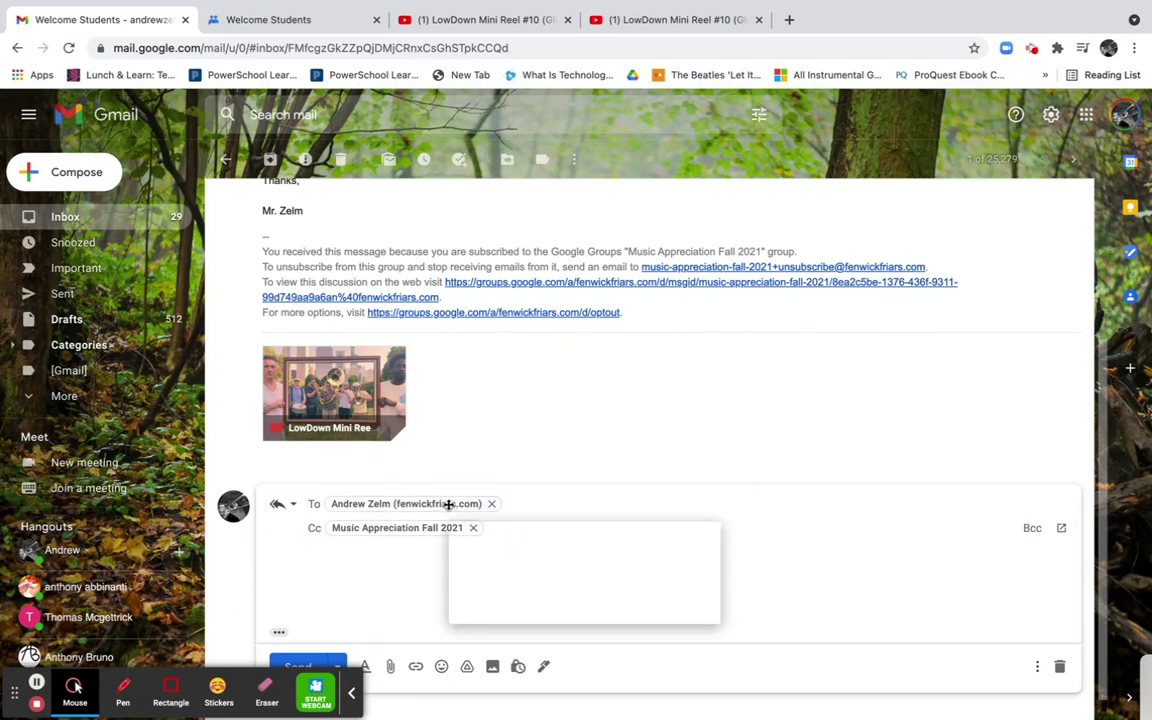
{"action": "mouse_move", "coordinate": [397, 530]}
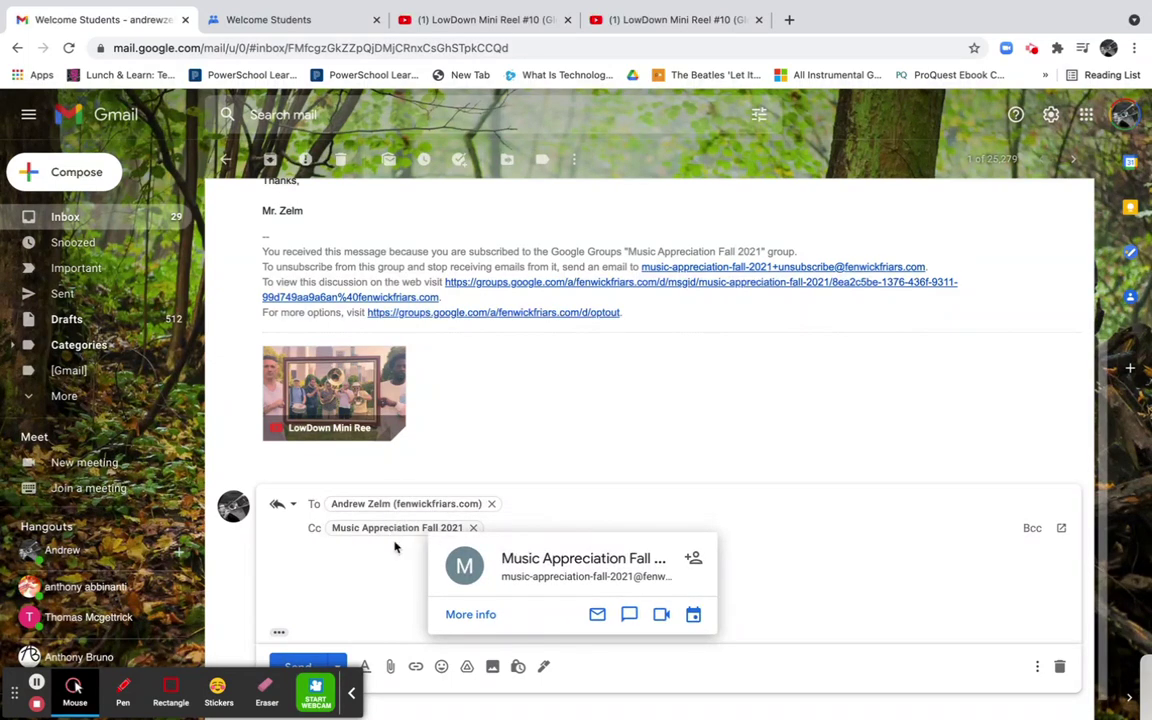
{"action": "left_click", "coordinate": [391, 580]}
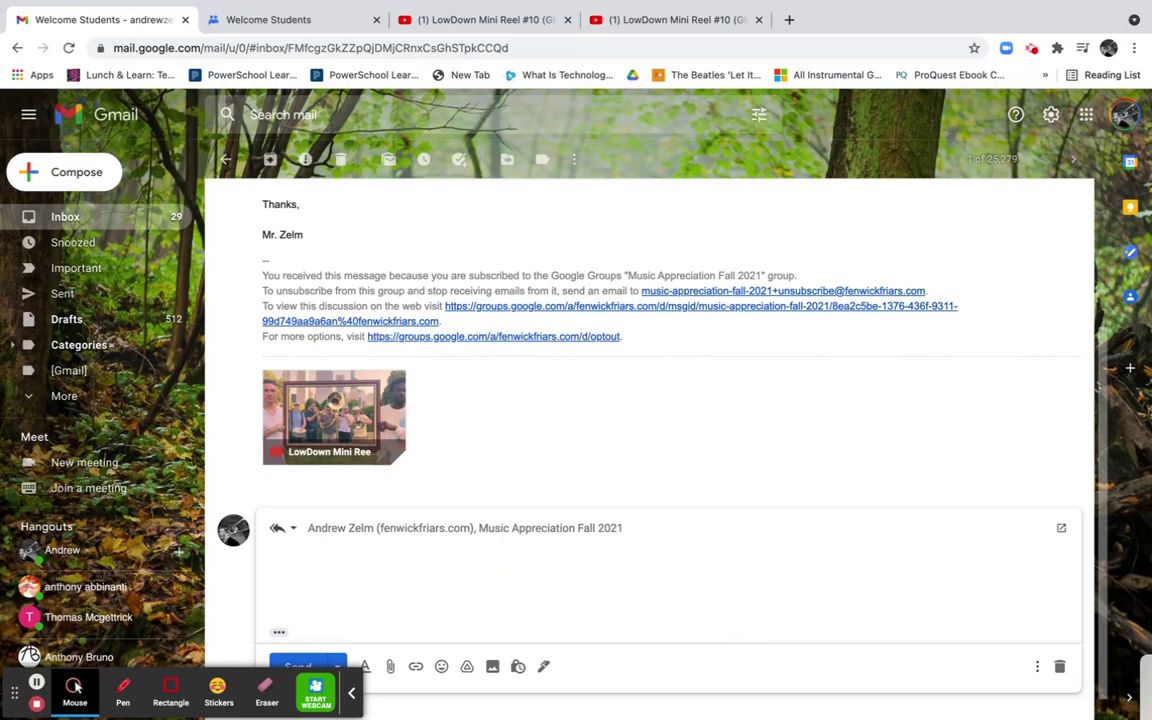
Write an 'Awesome' comment ending 'Thanks for sharing!', sign with the student's name, and send
{"action": "type", "text": "Awesome Video, Mr. Ze"}
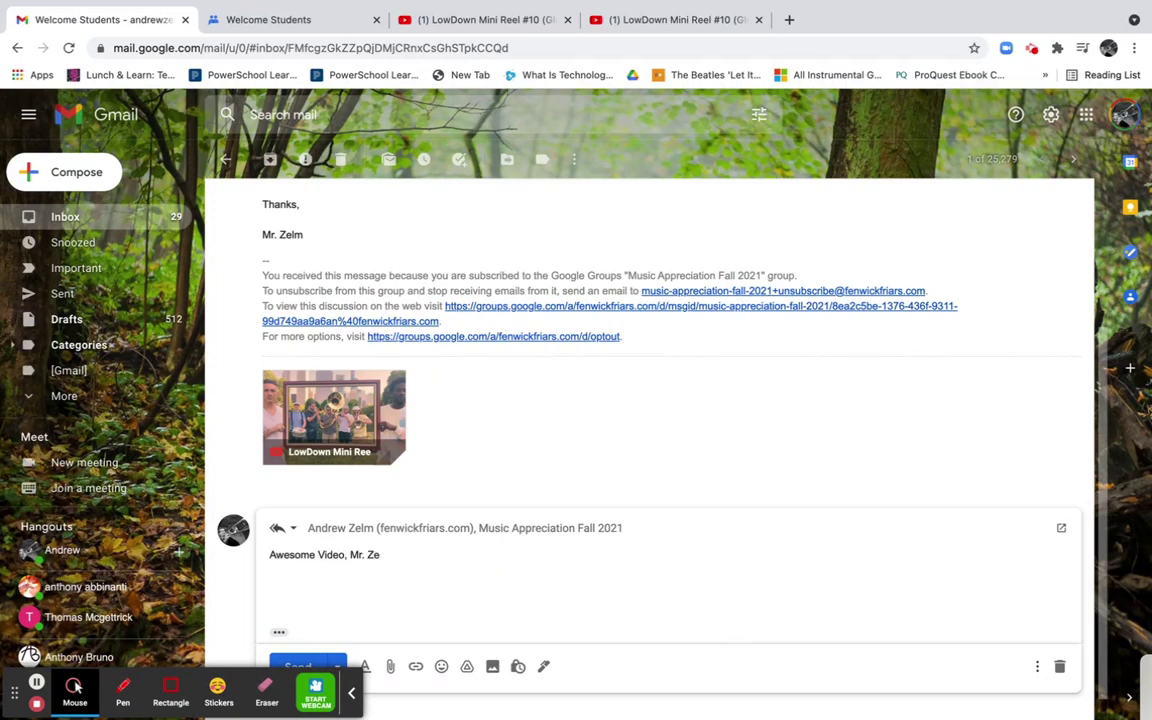
{"action": "type", "text": "{Tha"}
{"action": "type", "text": "thank"}
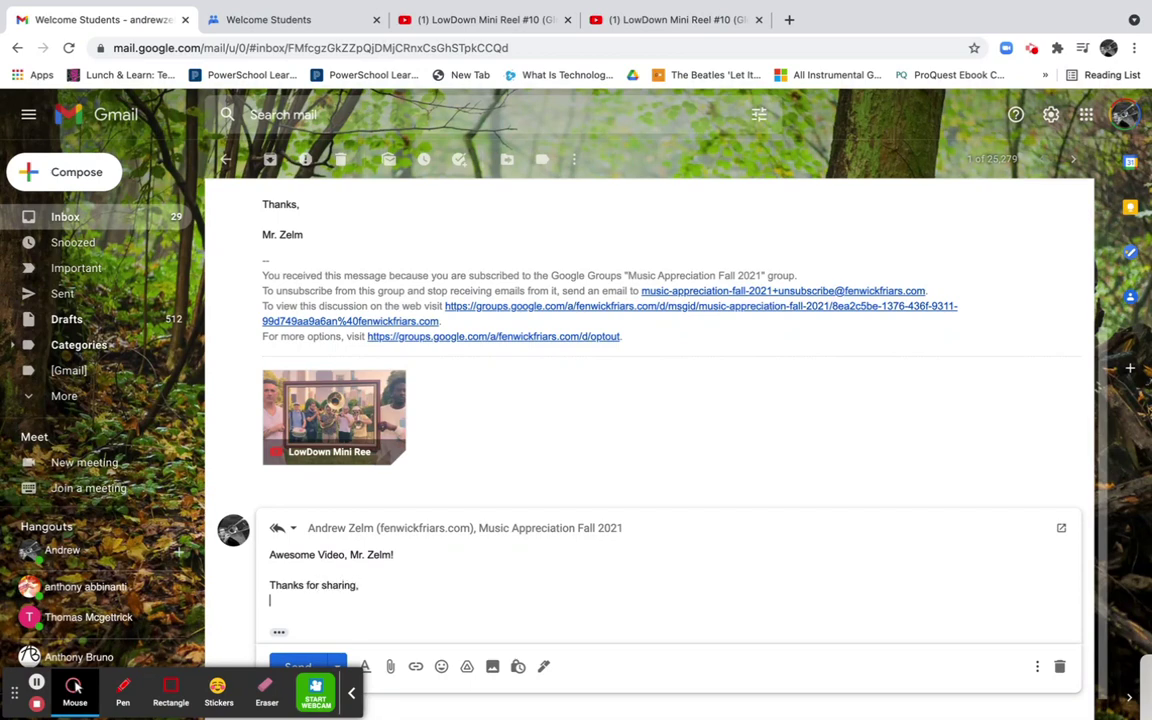
{"action": "key", "text": "Return"}
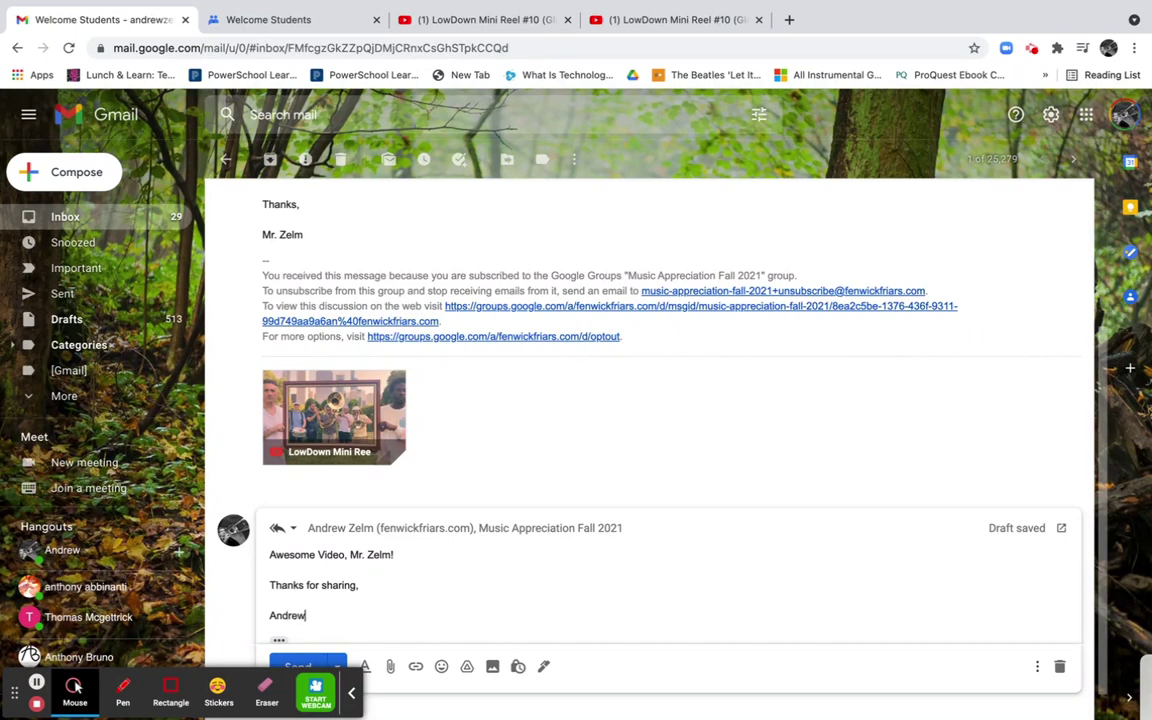
{"action": "left_click", "coordinate": [358, 584]}
{"action": "type", "text": "!"}
{"action": "left_click", "coordinate": [306, 665]}
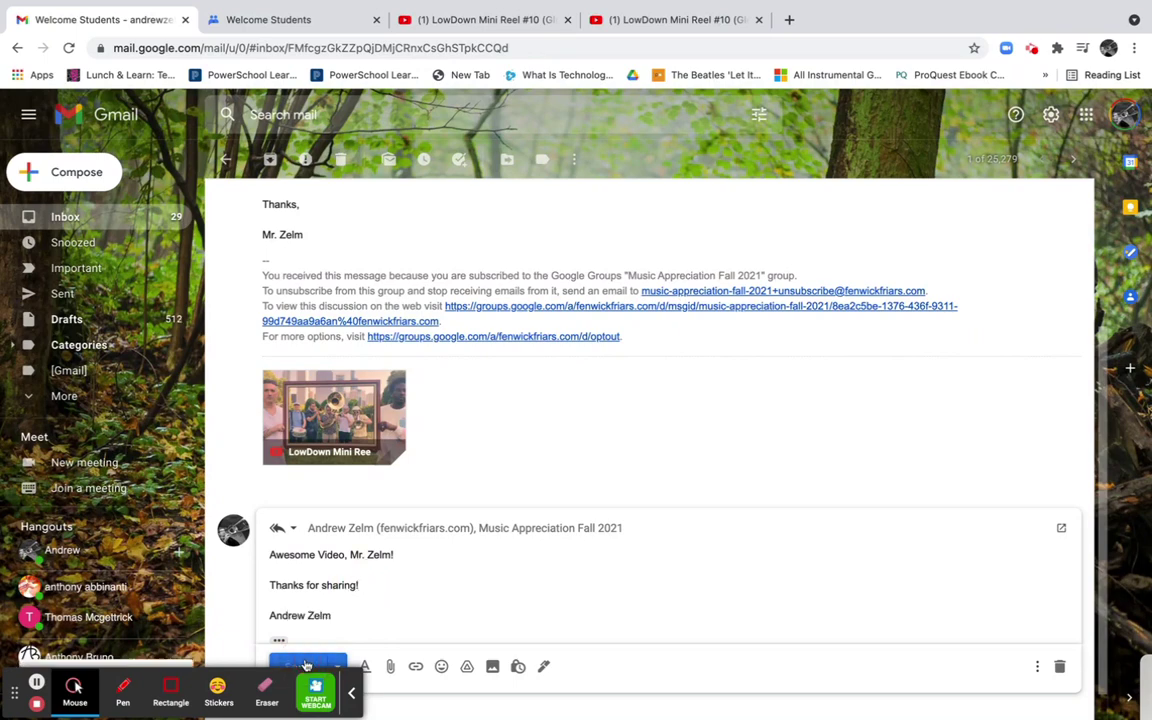
{"action": "key", "text": "ctrl+Up"}
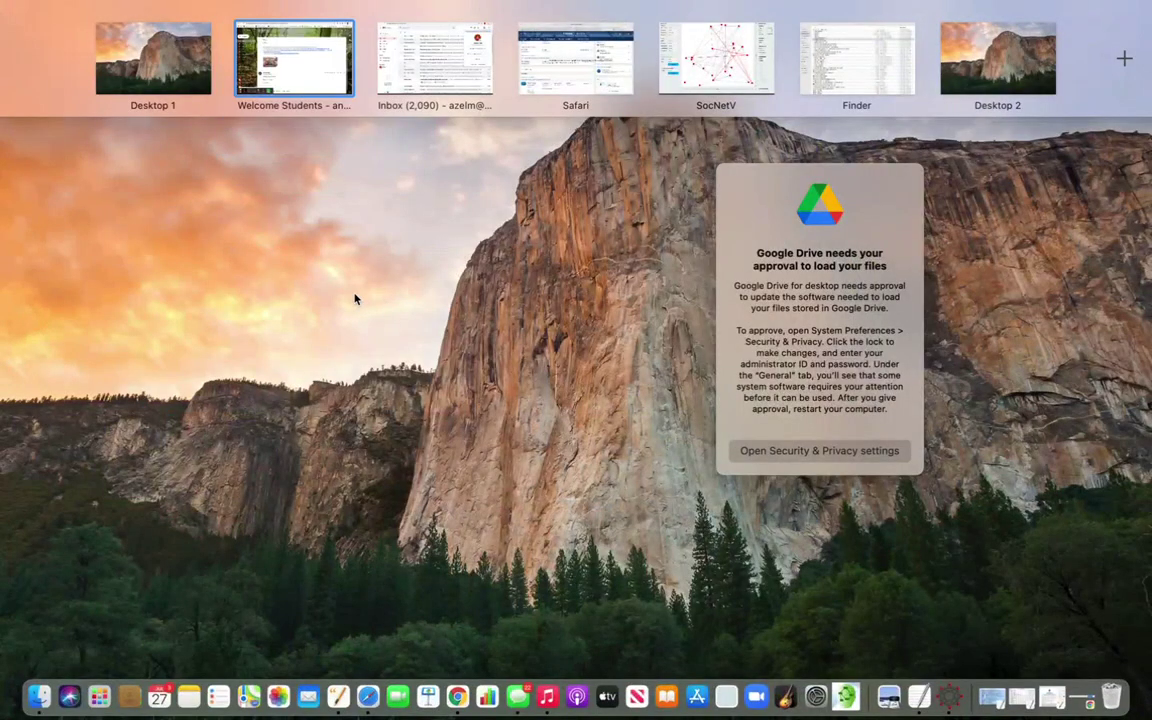
{"action": "left_click", "coordinate": [254, 57]}
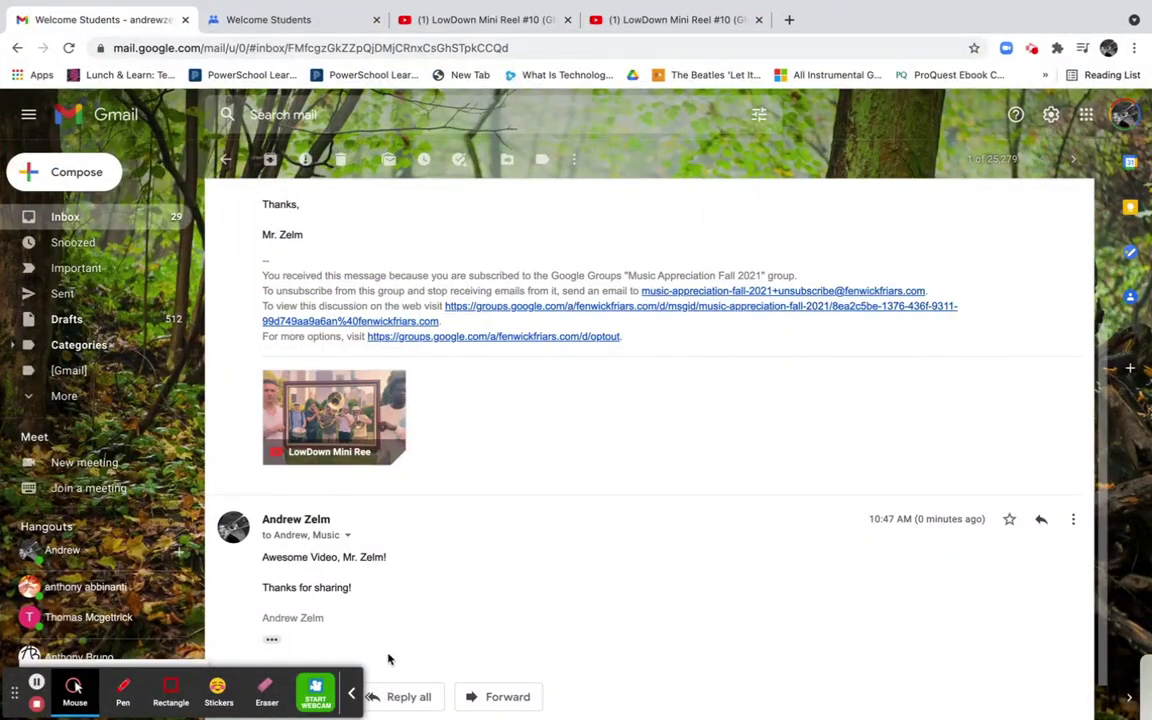
Back in Google Groups, reload the group's conversation list to pick up the reply
{"action": "mouse_move", "coordinate": [311, 8]}
{"action": "left_click", "coordinate": [323, 63]}
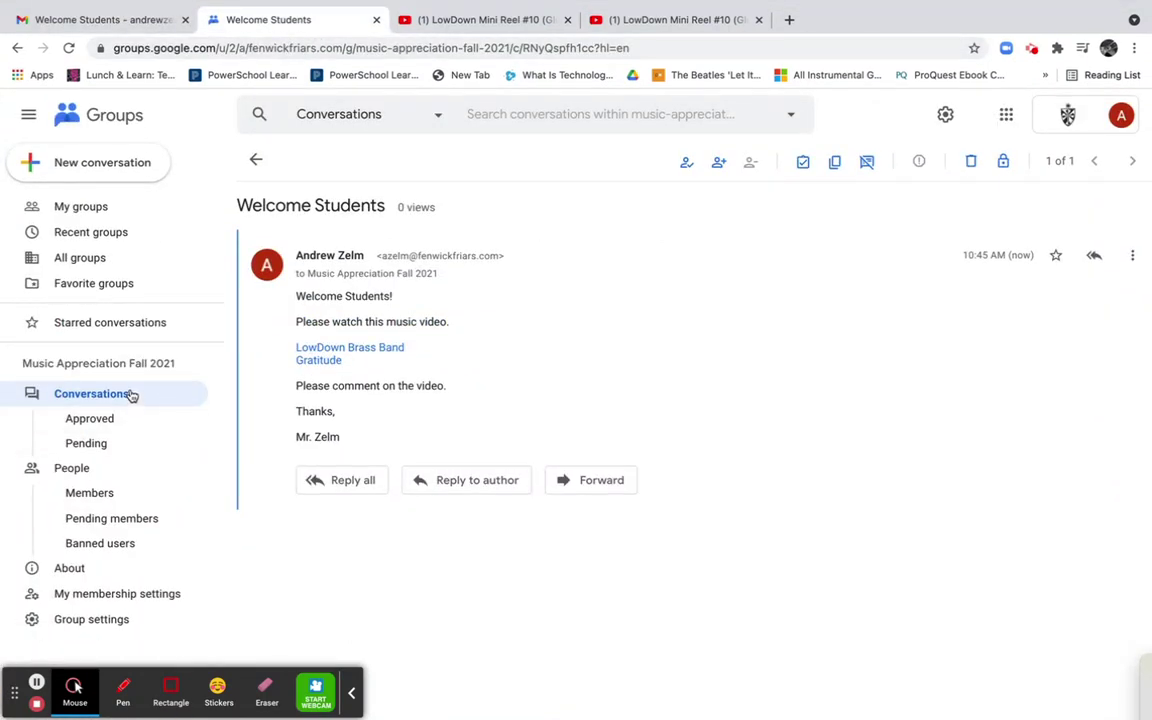
{"action": "left_click", "coordinate": [129, 394]}
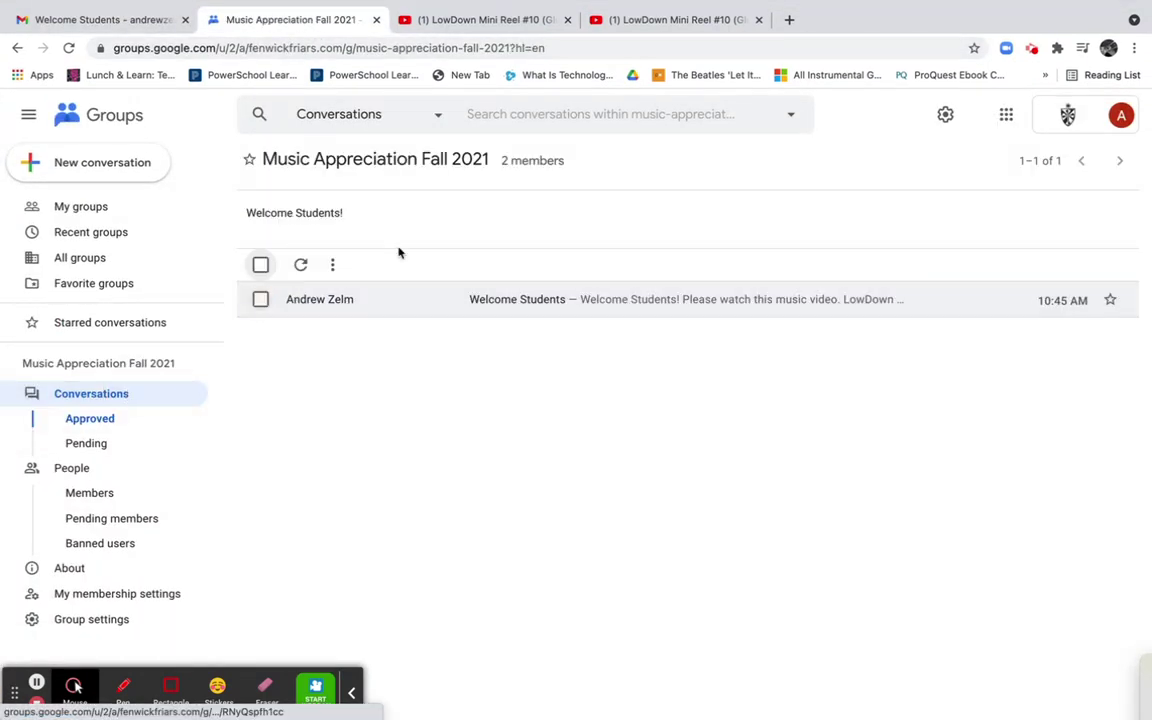
{"action": "left_click", "coordinate": [424, 47]}
{"action": "key", "text": "Return"}
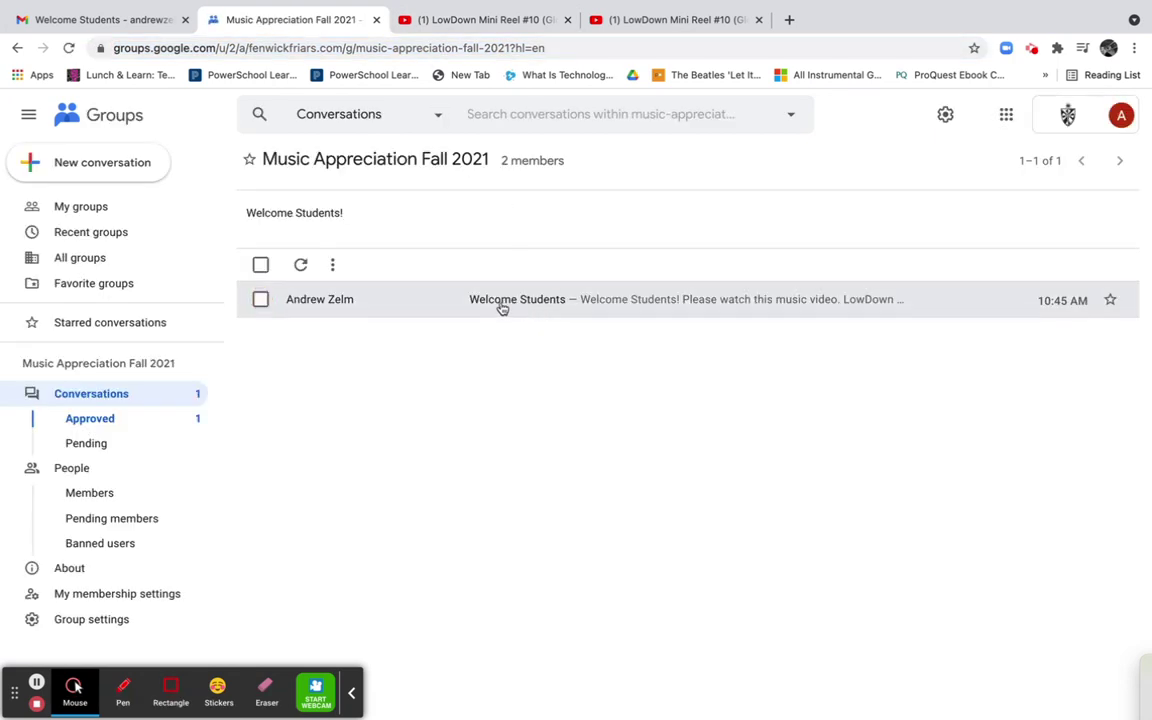
Open the Welcome Students thread to view the student's reply, then return to Conversations
{"action": "left_click", "coordinate": [447, 303]}
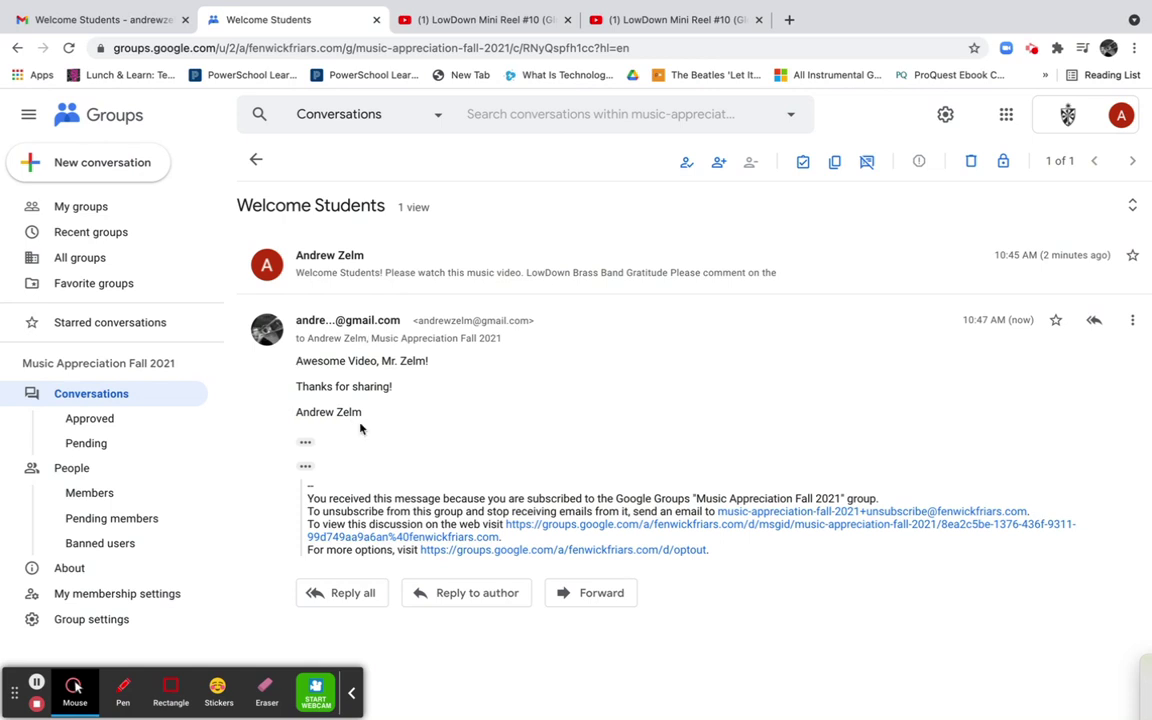
{"action": "left_click_drag", "start_coordinate": [375, 414], "coordinate": [342, 380]}
{"action": "left_click", "coordinate": [344, 384]}
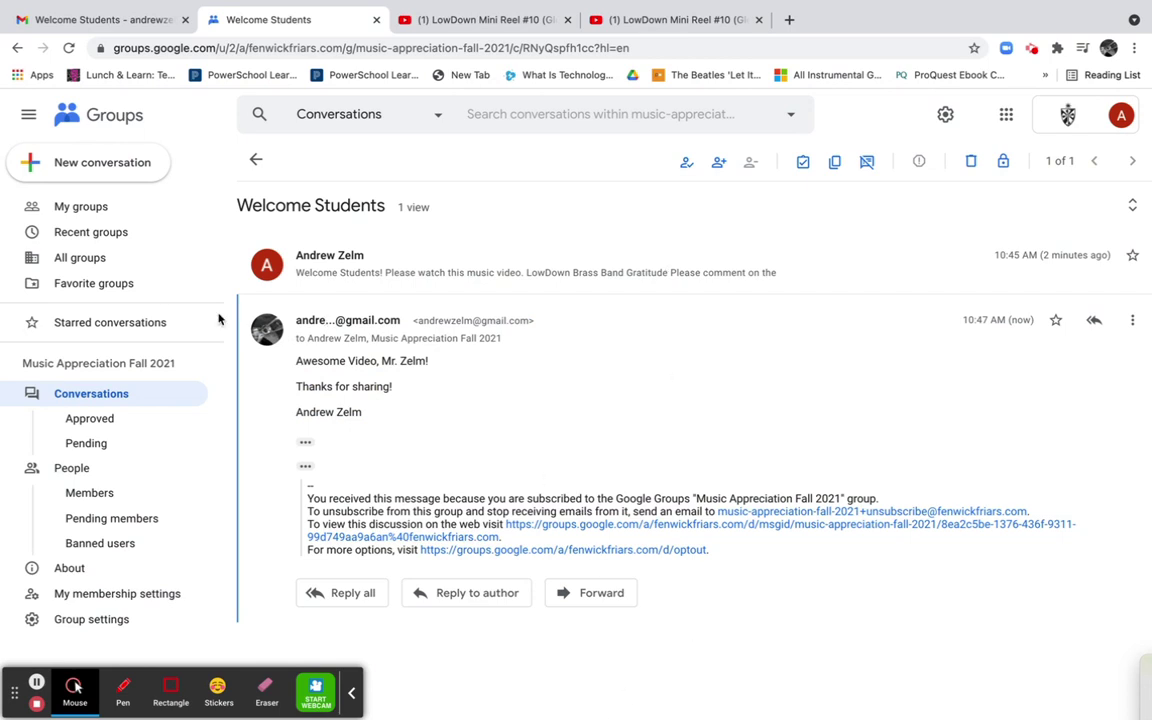
{"action": "left_click", "coordinate": [105, 406]}
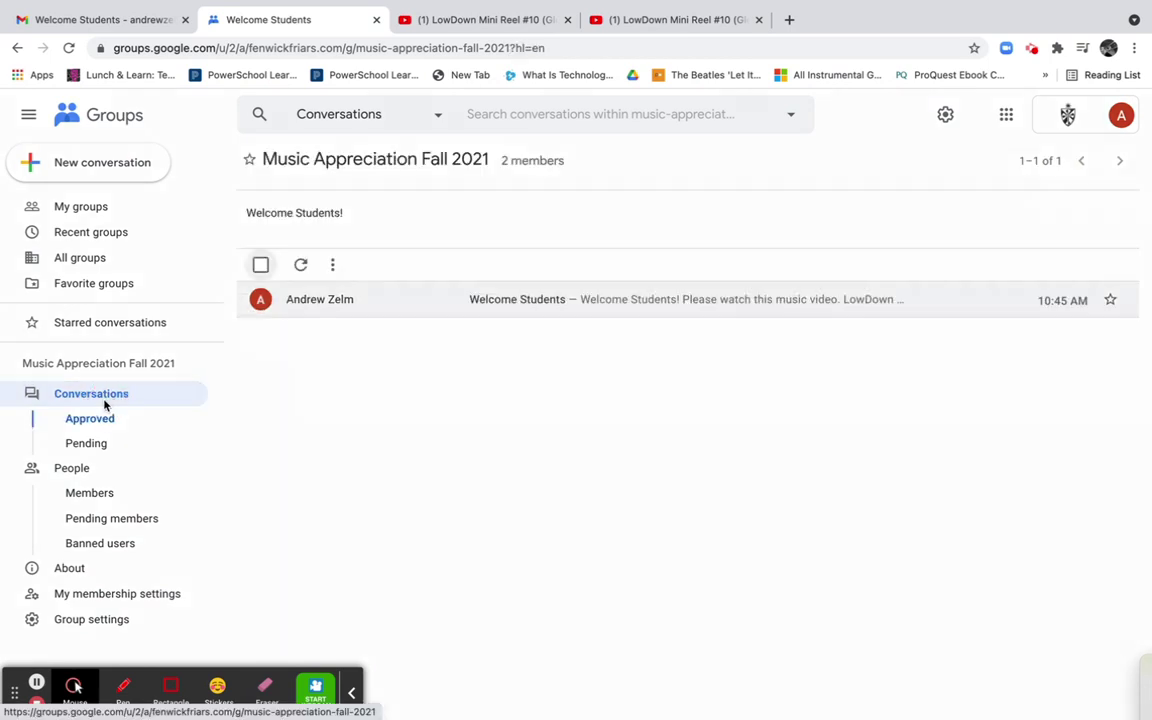